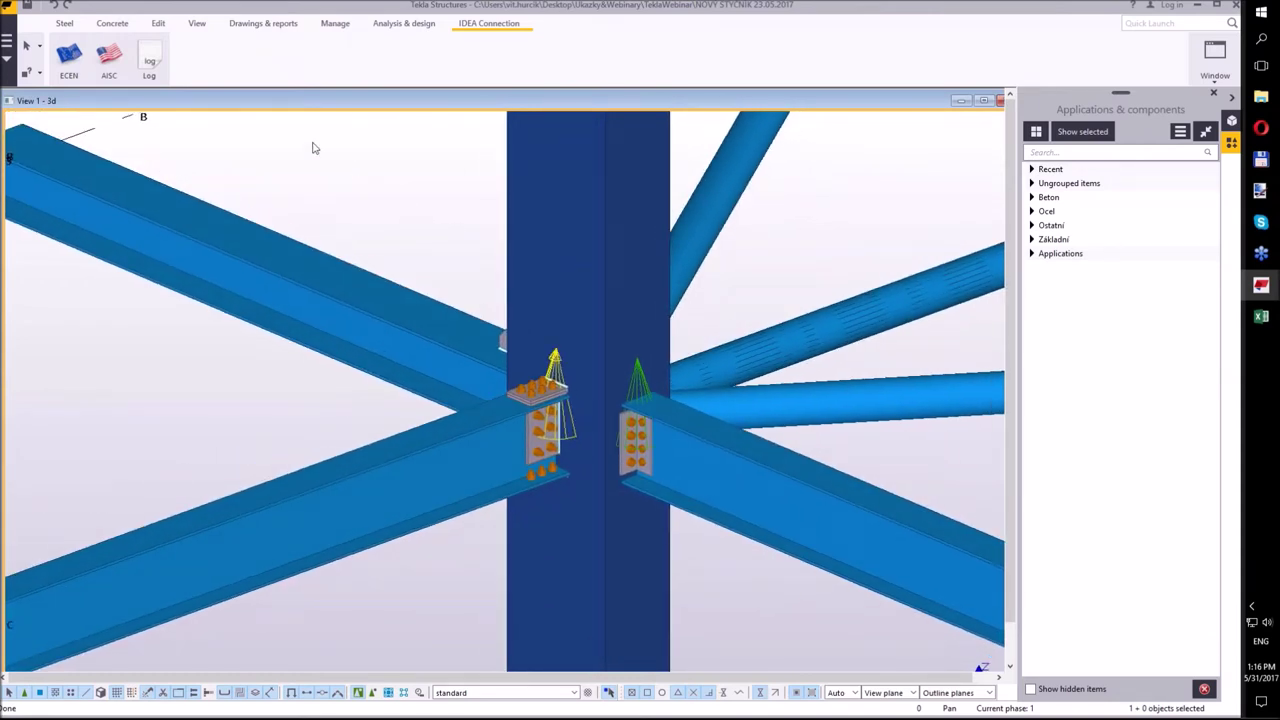
- Start an ECEN connection export, picking the joint's node, the column, the three connected beams and the tubular braces as members
{"action": "left_click", "coordinate": [71, 64]}
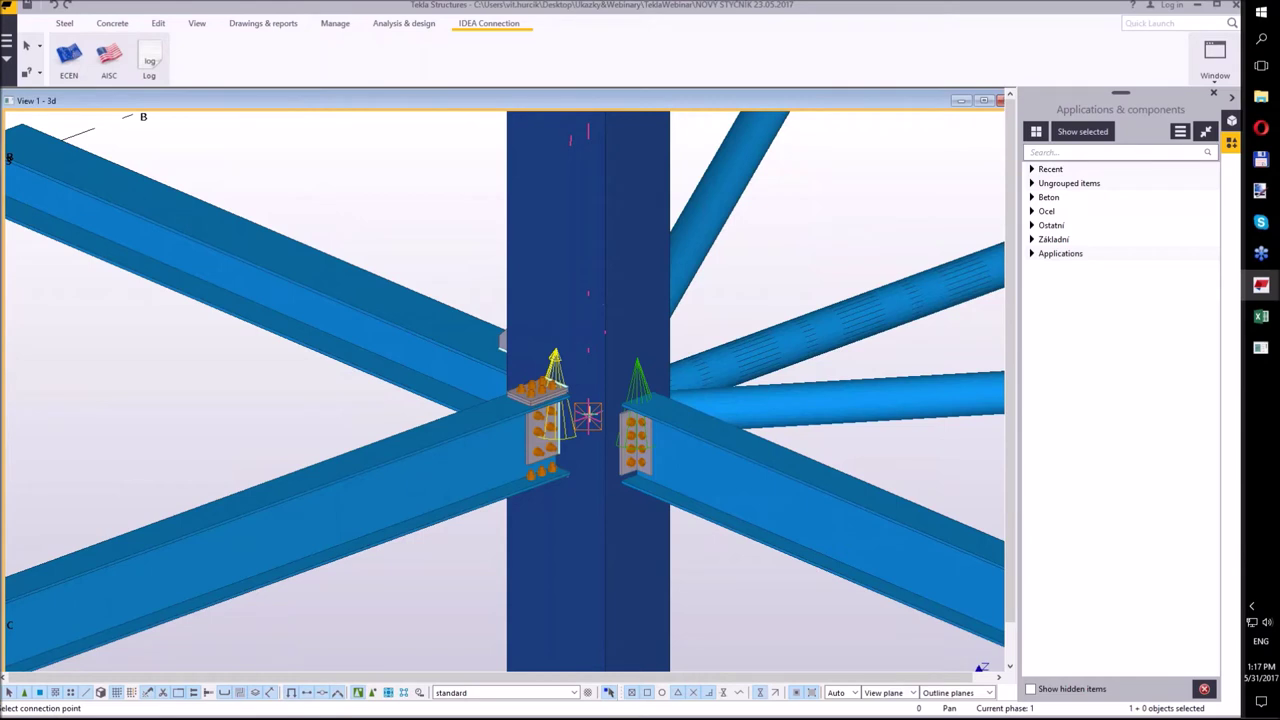
{"action": "left_click", "coordinate": [588, 415]}
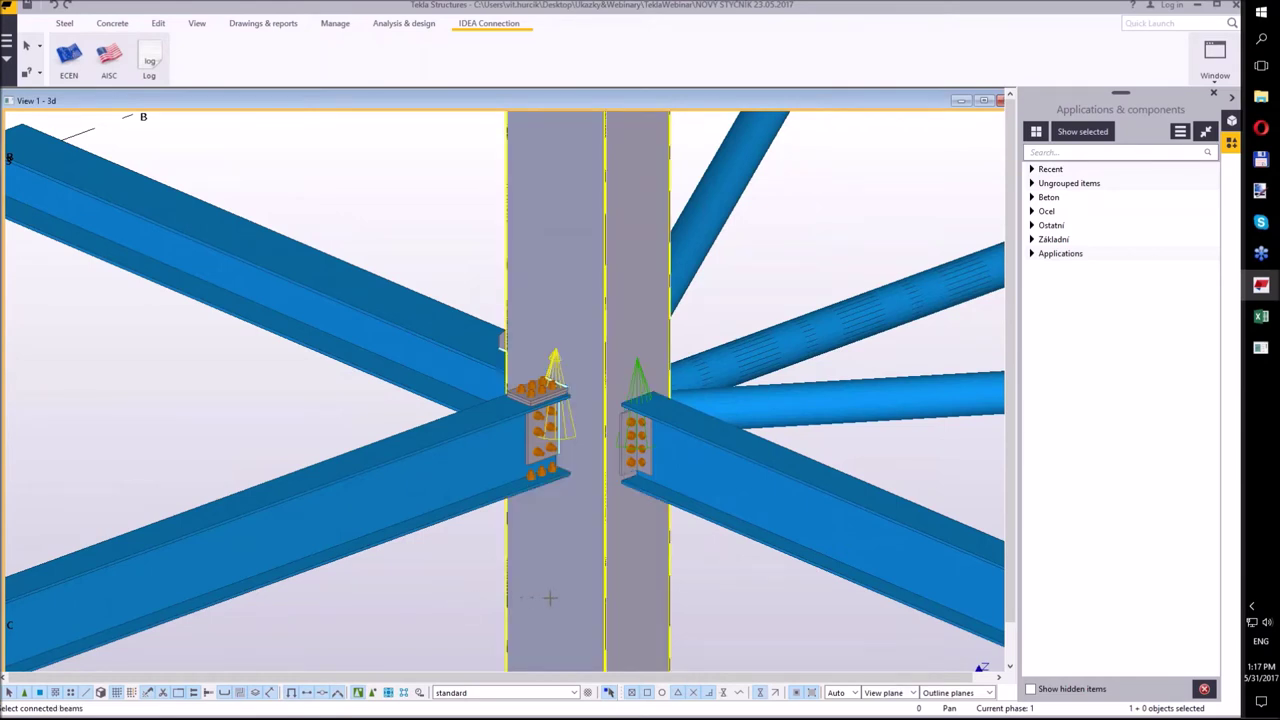
{"action": "left_click", "coordinate": [752, 520]}
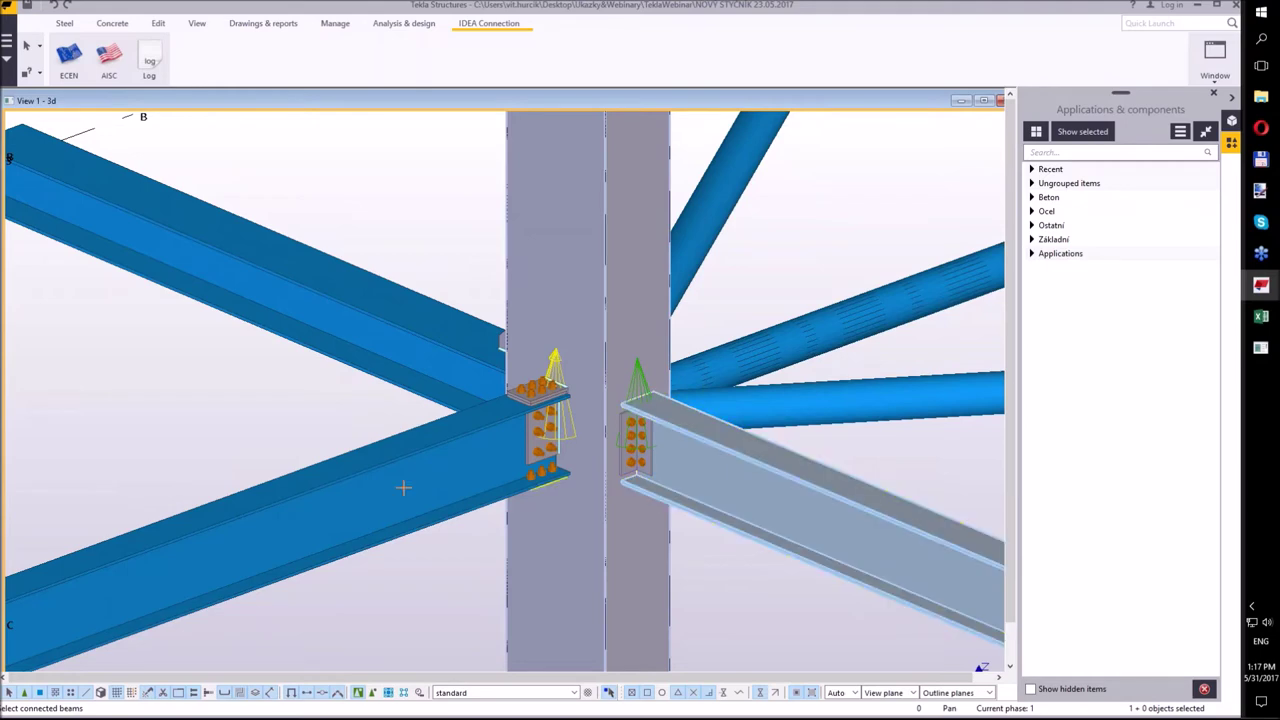
{"action": "left_click", "coordinate": [343, 481]}
{"action": "left_click", "coordinate": [397, 346]}
{"action": "left_click", "coordinate": [701, 233]}
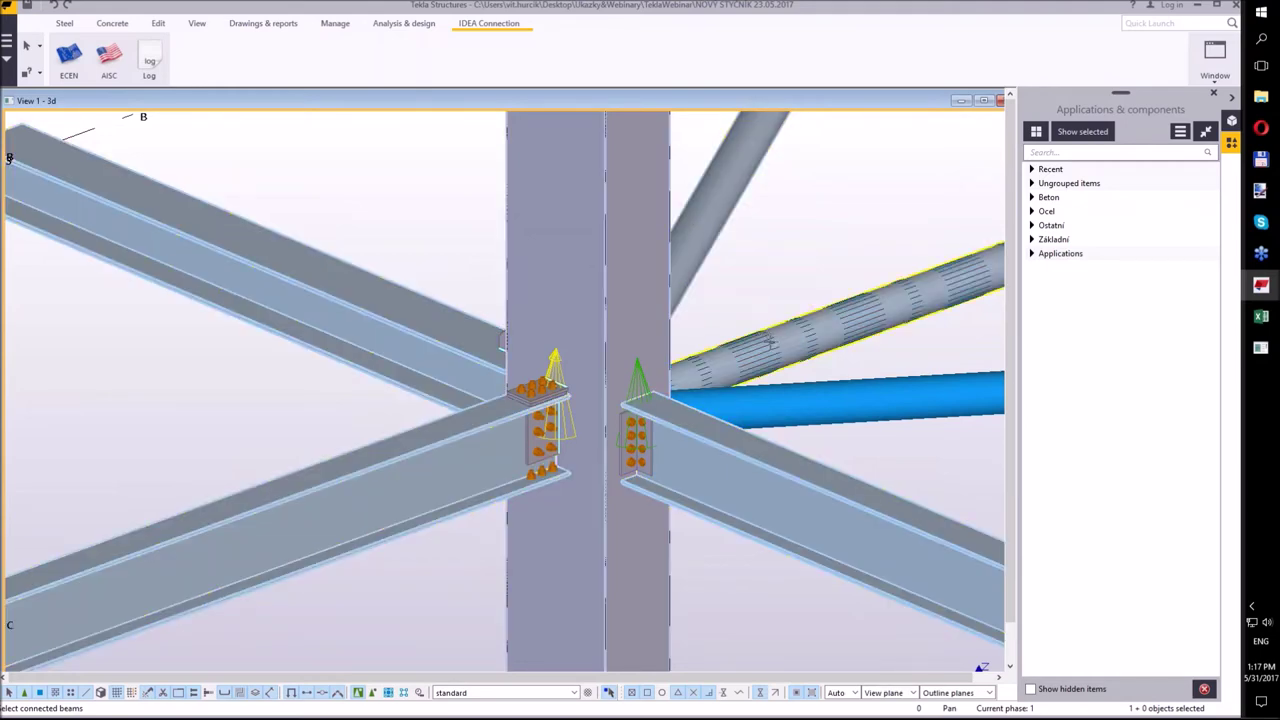
{"action": "left_click", "coordinate": [791, 373]}
{"action": "middle_click", "coordinate": [458, 257]}
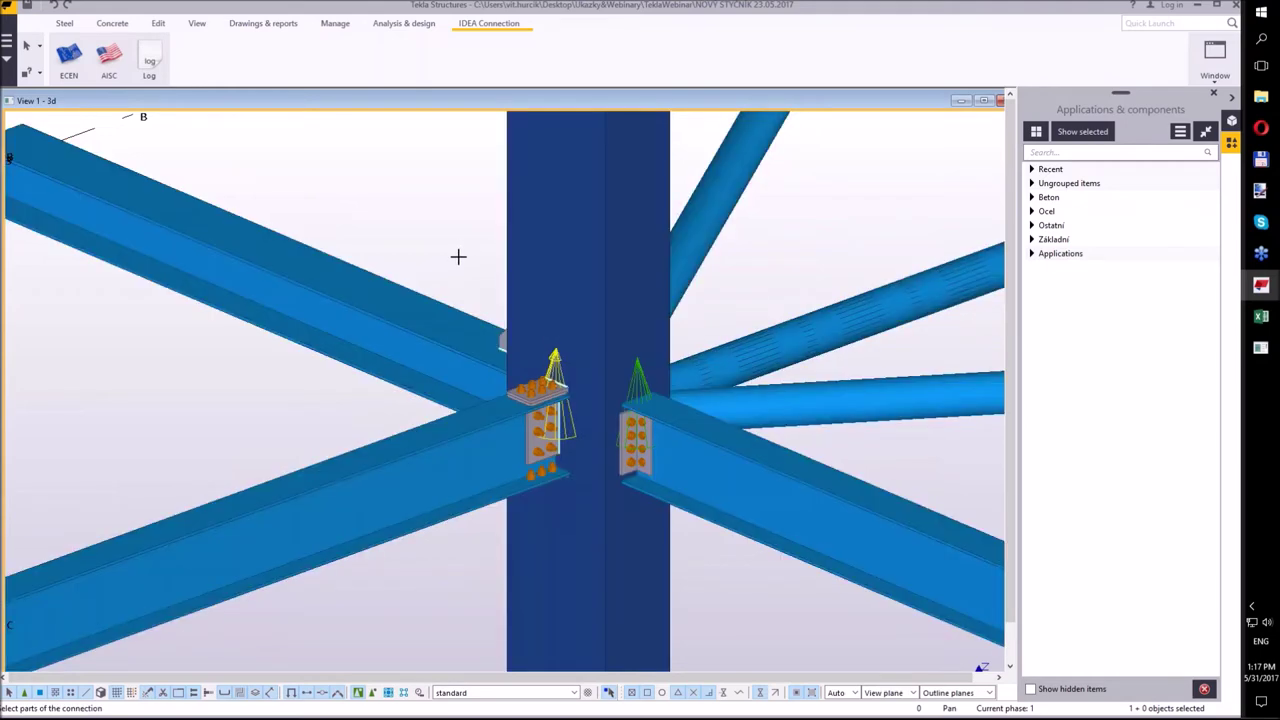
- Include all plates, bolts and other parts around the column joint in the exported connection
{"action": "left_click_drag", "start_coordinate": [458, 251], "coordinate": [713, 578]}
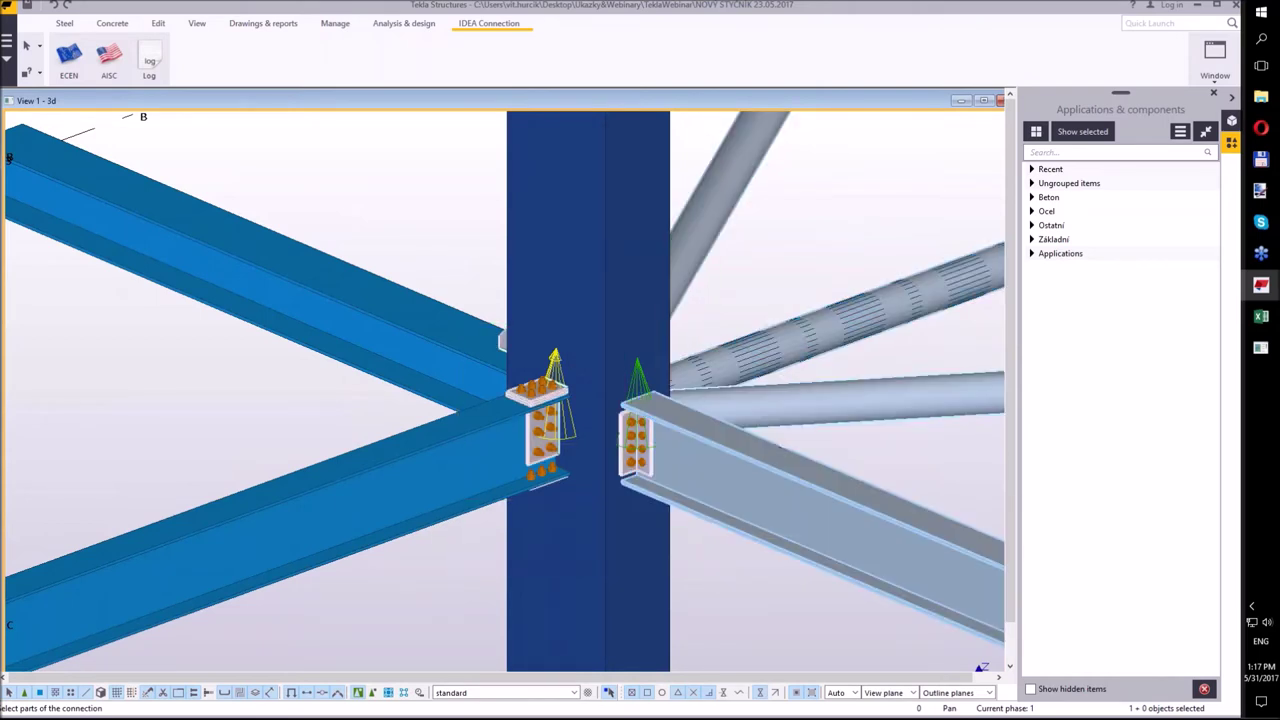
{"action": "middle_click", "coordinate": [700, 572]}
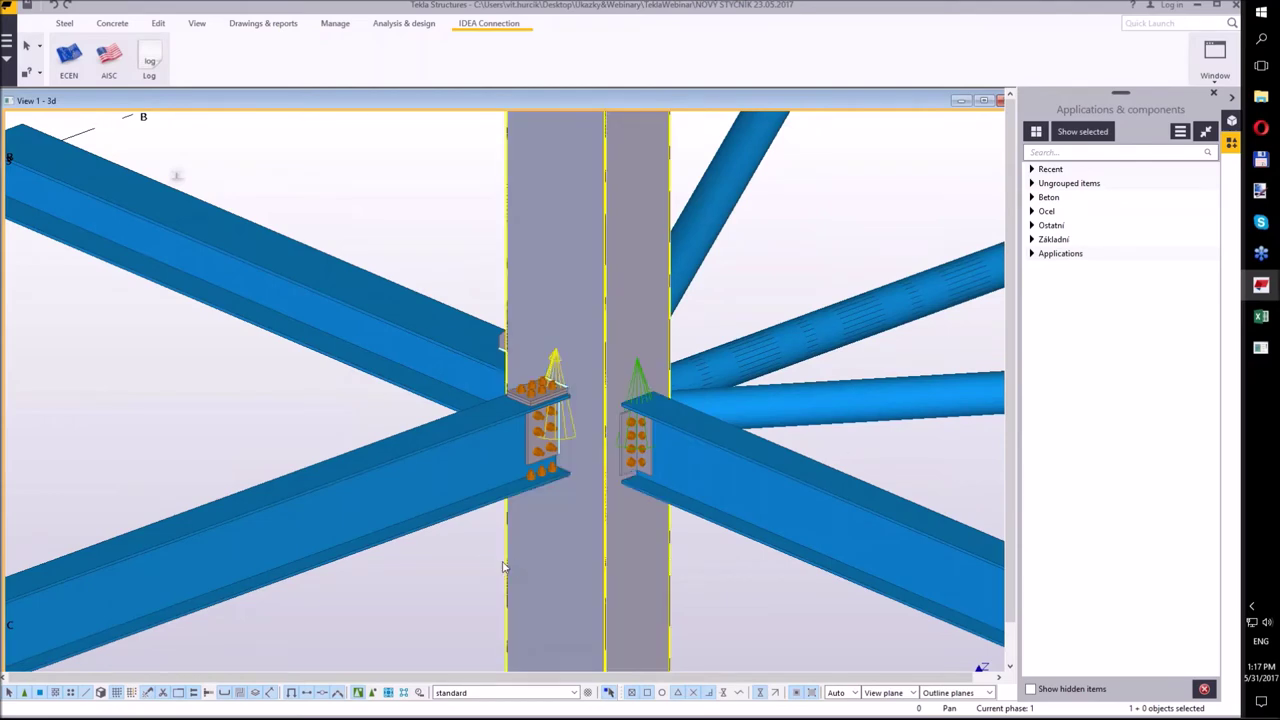
{"action": "left_click", "coordinate": [705, 516]}
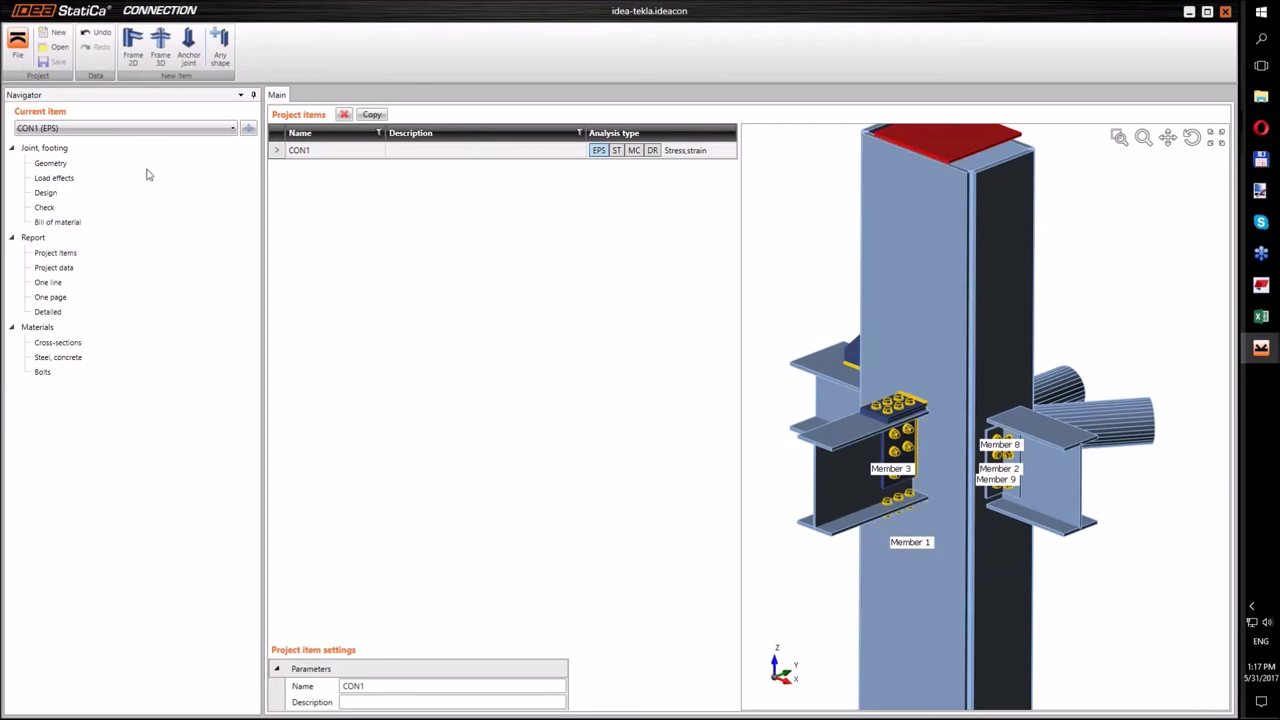
- Review the geometry and cross-sections of the imported members in the IDEA StatiCa Connection project
{"action": "left_click", "coordinate": [152, 165]}
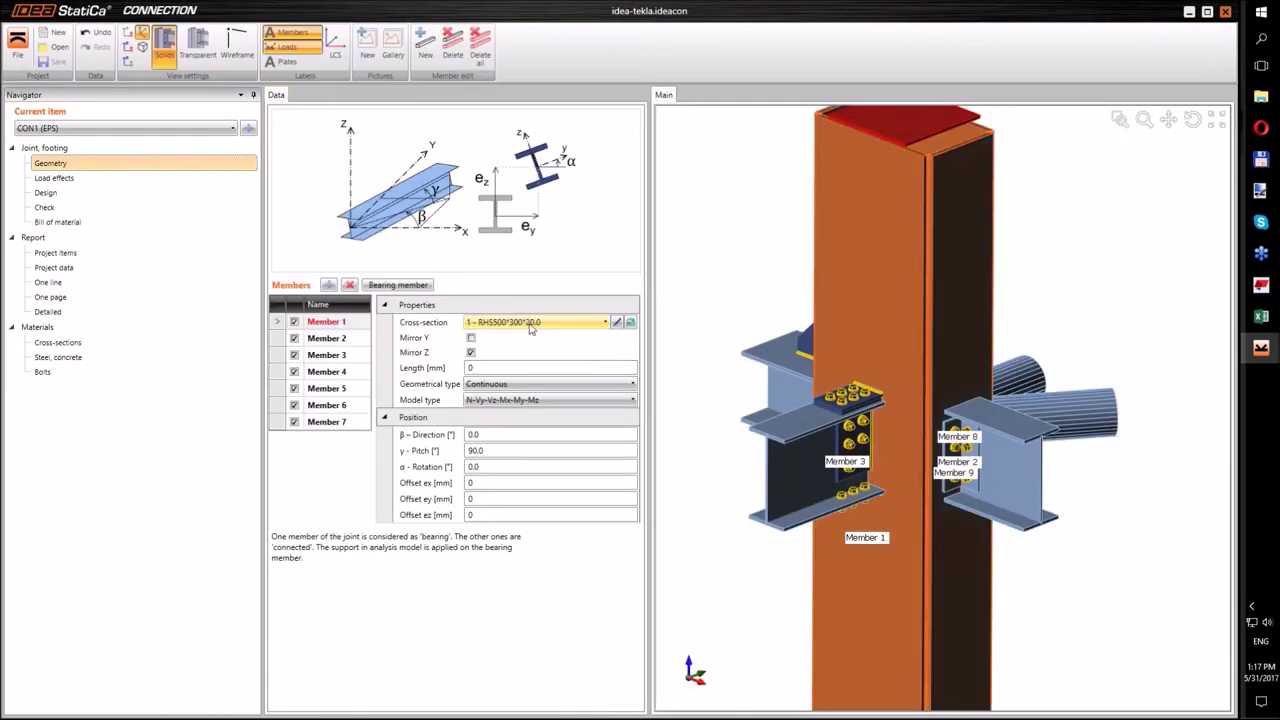
{"action": "left_click", "coordinate": [276, 371]}
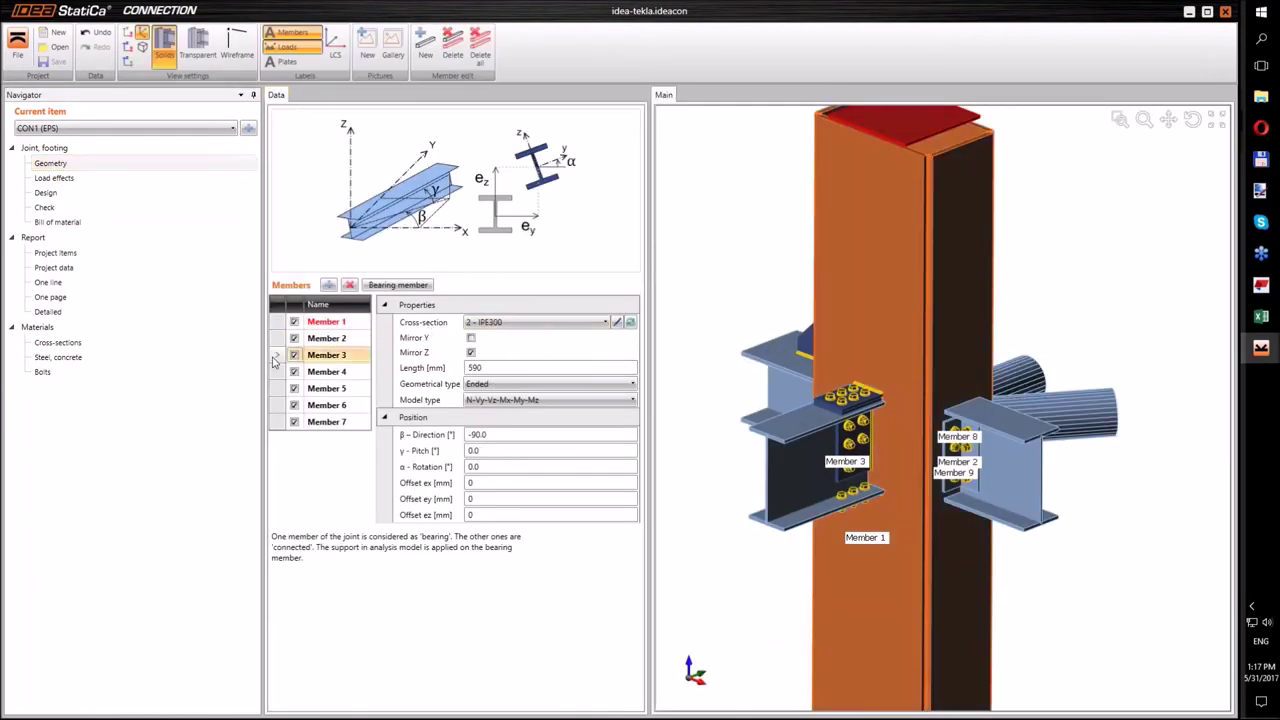
{"action": "left_click", "coordinate": [515, 337]}
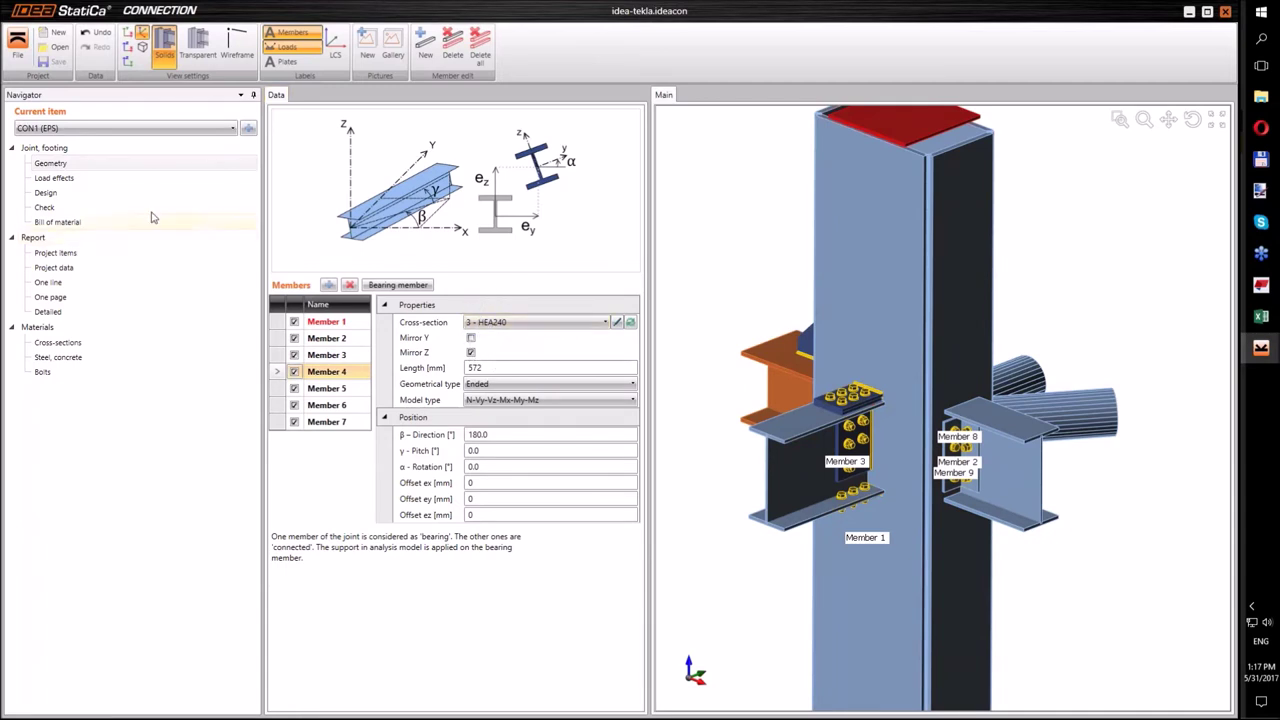
- Add a new load effect for the joint and enable the equilibrium check
{"action": "left_click", "coordinate": [58, 179]}
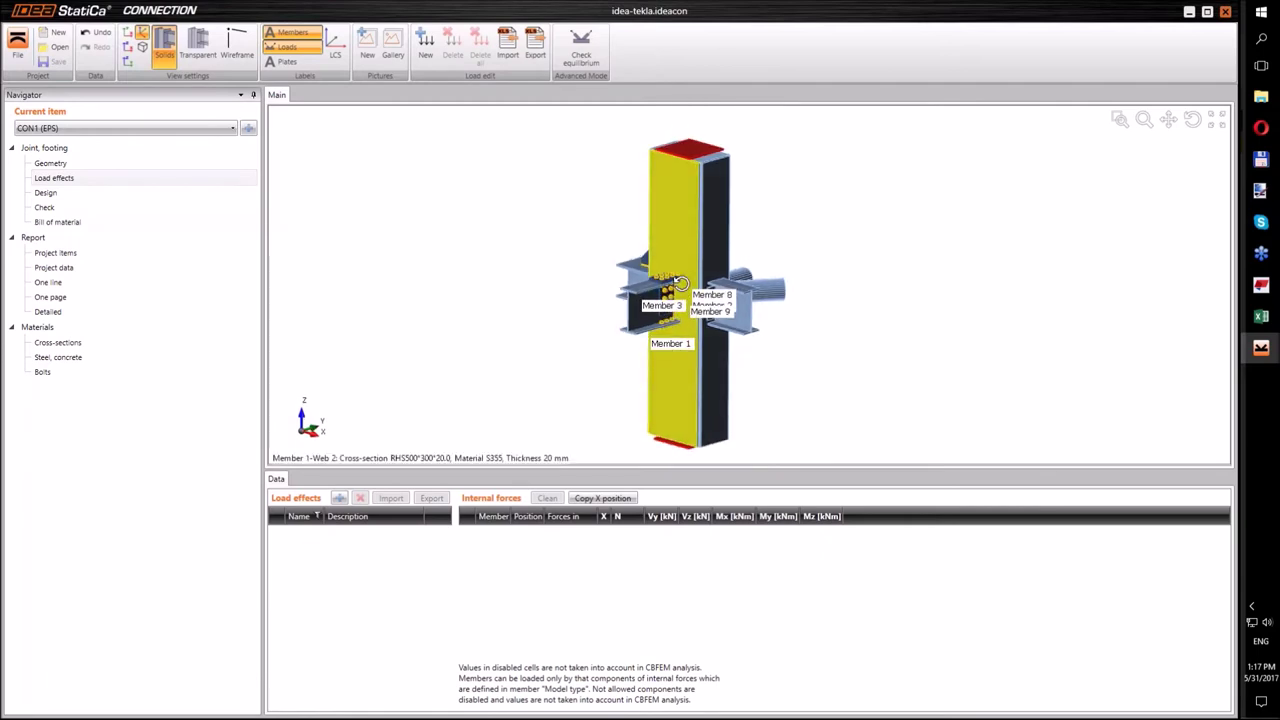
{"action": "scroll", "coordinate": [689, 307], "scroll_direction": "up", "scroll_amount": 2}
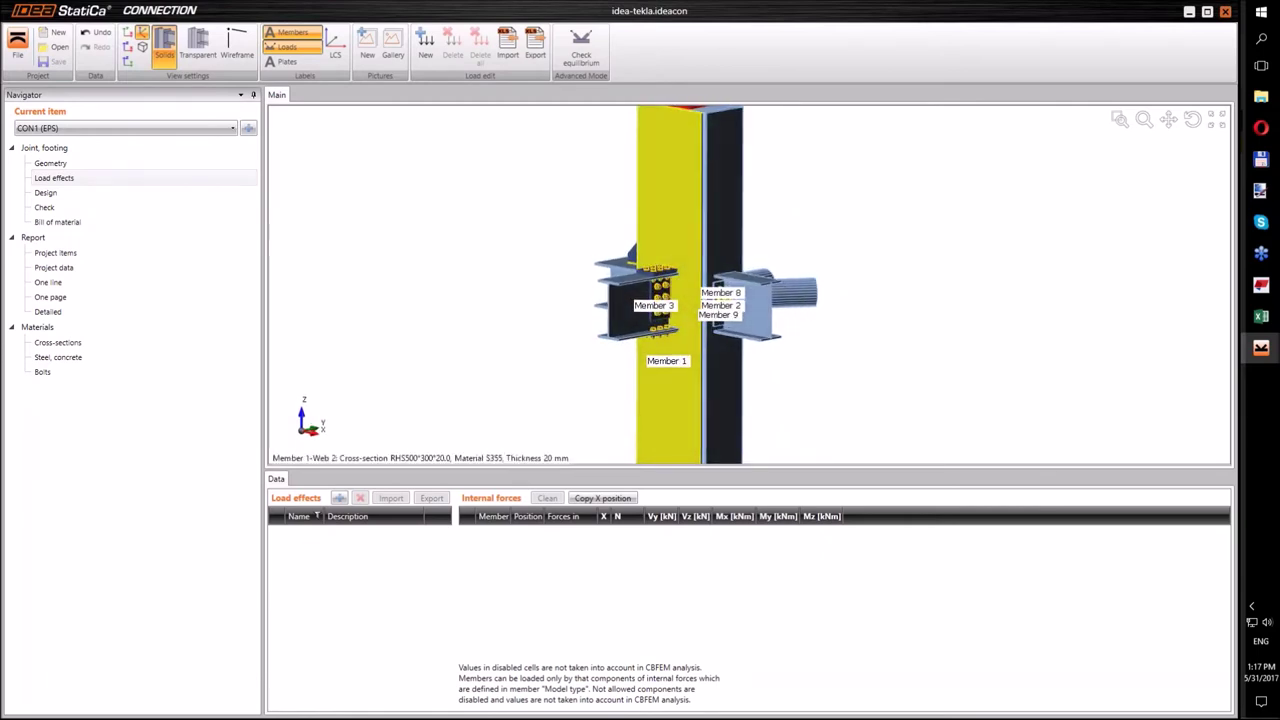
{"action": "left_click", "coordinate": [340, 497]}
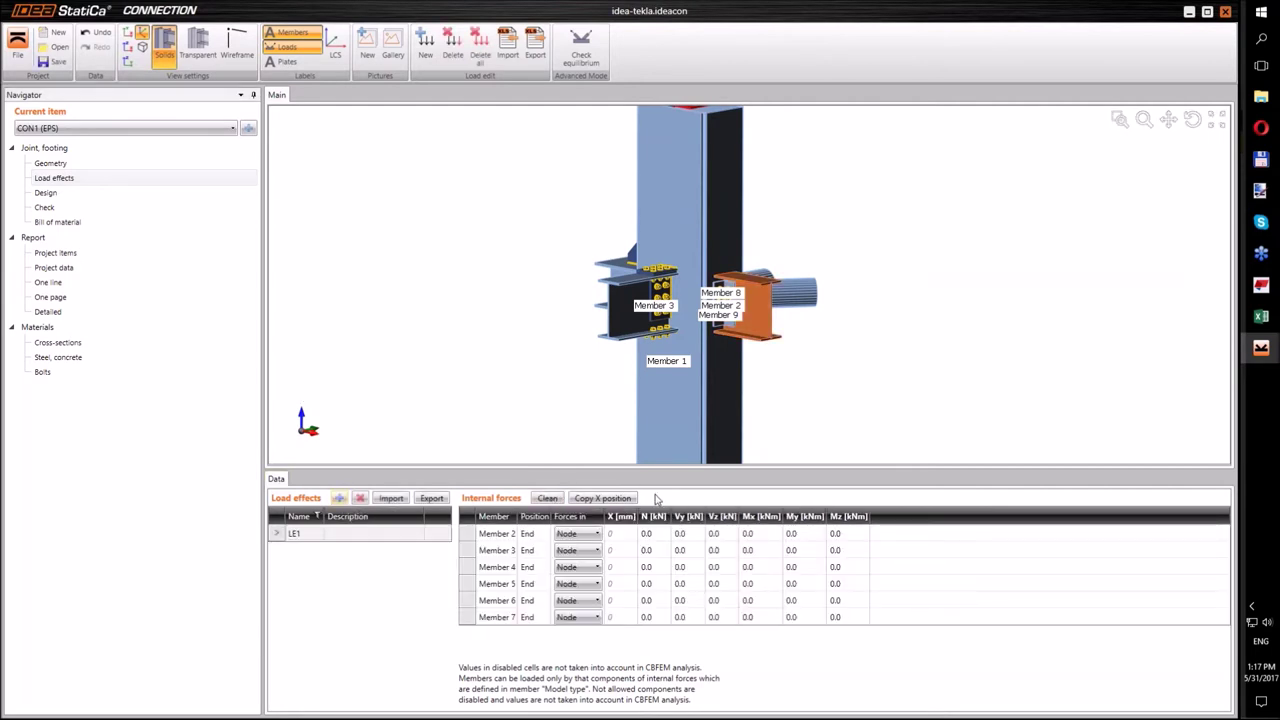
{"action": "mouse_move", "coordinate": [757, 404]}
{"action": "middle_mouse_down"}
{"action": "mouse_move", "coordinate": [766, 397]}
{"action": "mouse_move", "coordinate": [776, 415]}
{"action": "middle_mouse_up"}
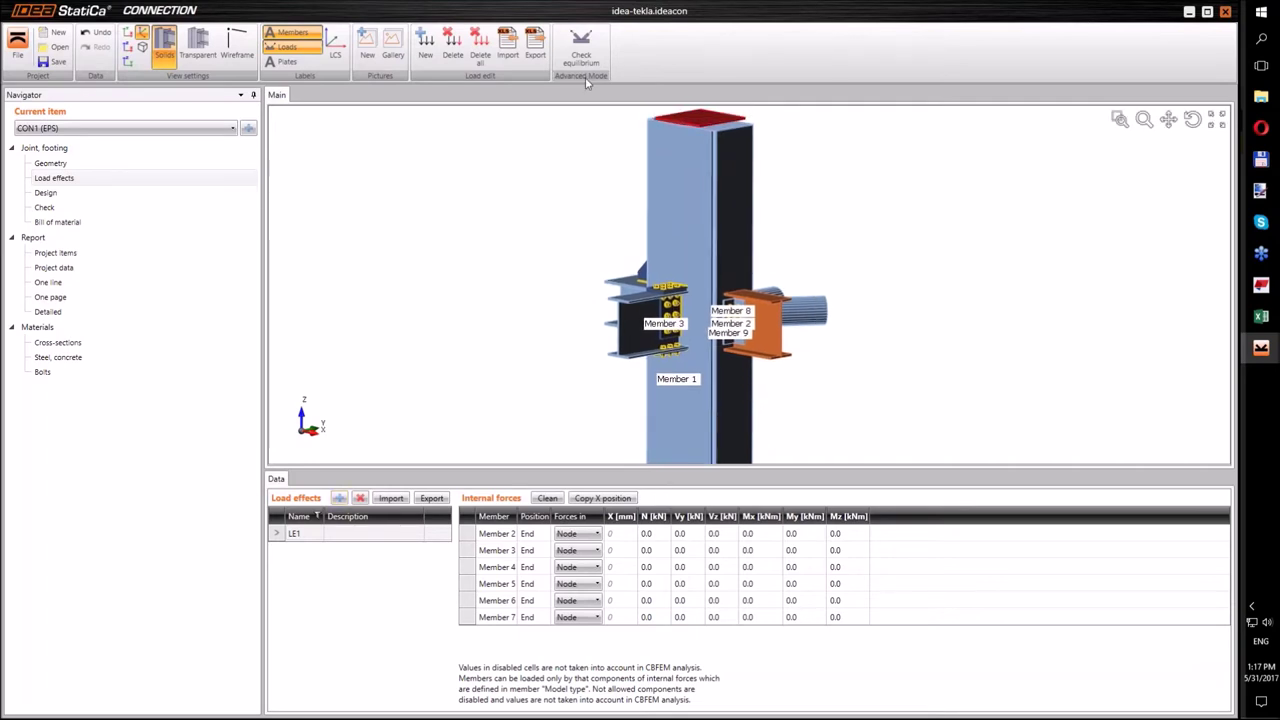
{"action": "left_click", "coordinate": [581, 48]}
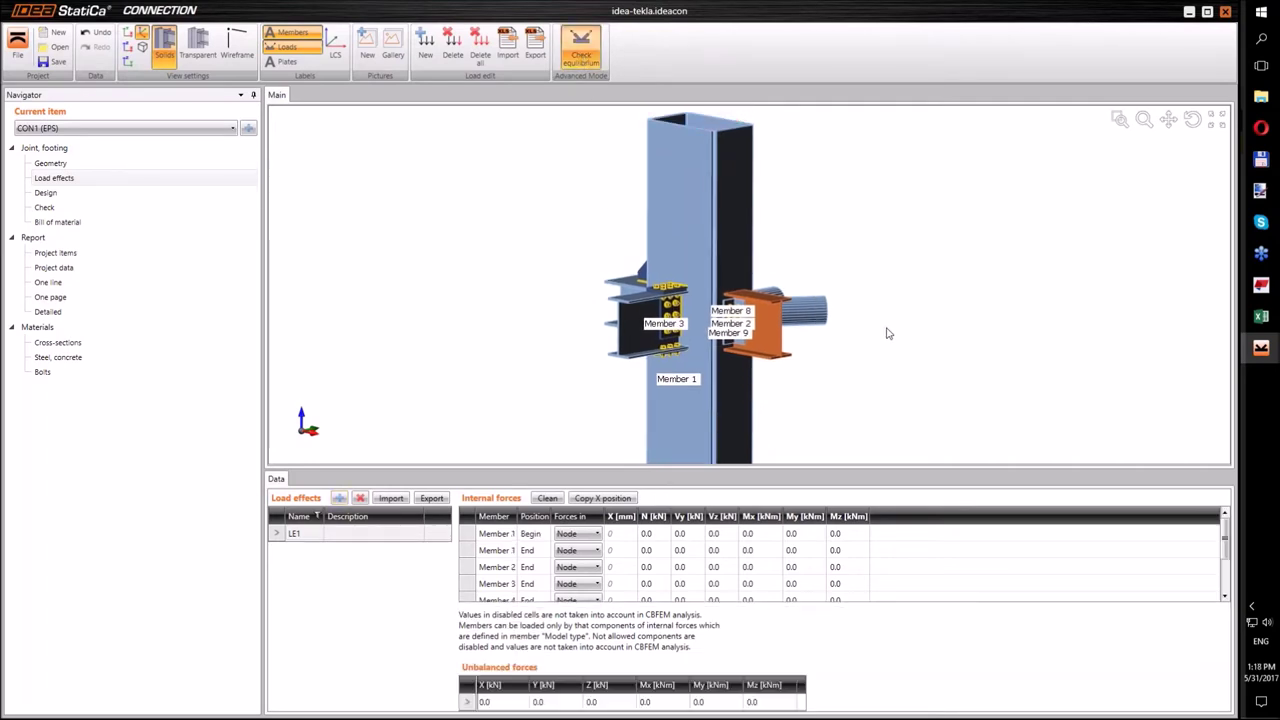
- Switch to the LoadsData workbook in Excel, copy the internal forces of Members 1 to 7, and return to IDEA StatiCa
{"action": "left_click", "coordinate": [1258, 318]}
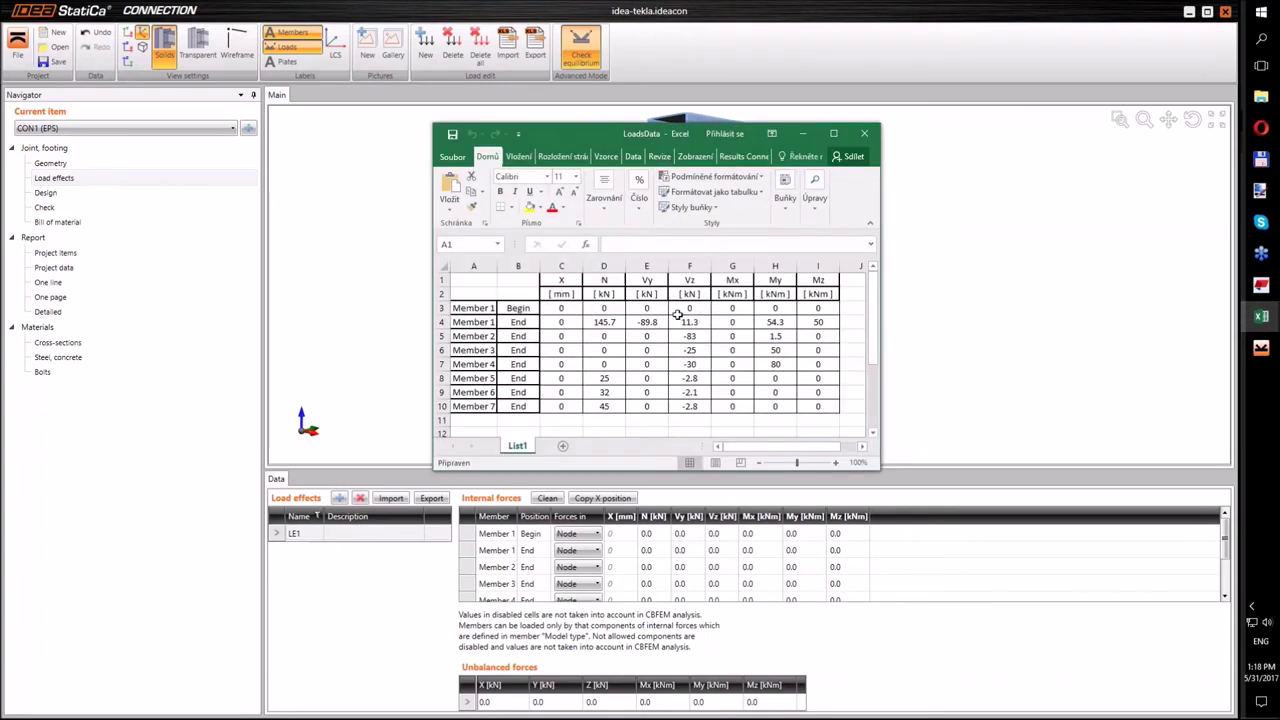
{"action": "left_click_drag", "start_coordinate": [607, 309], "coordinate": [819, 406]}
{"action": "key", "text": "ctrl+c"}
{"action": "key", "text": "alt+Tab"}
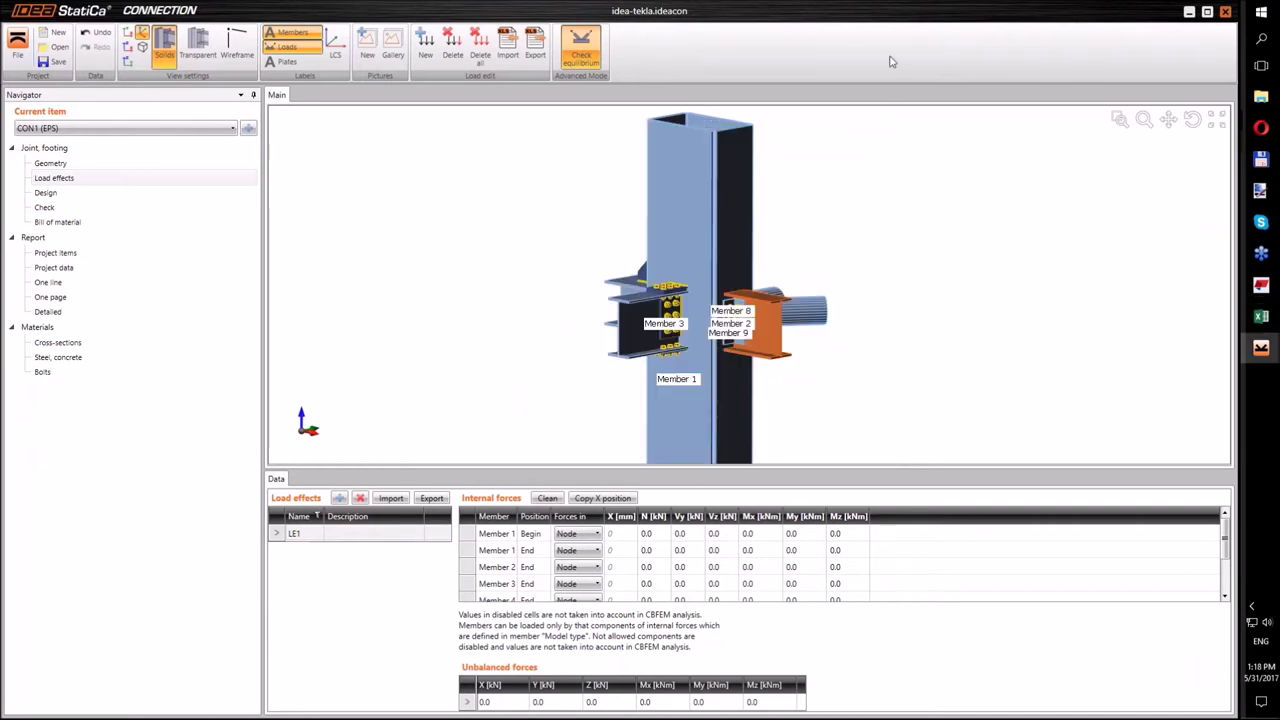
- Import the copied internal forces as a load effect and set Member 2's forces to act in Bolts
{"action": "left_click", "coordinate": [403, 499]}
{"action": "left_click_drag", "start_coordinate": [498, 258], "coordinate": [785, 385]}
{"action": "key", "text": "ctrl+v"}
{"action": "left_click", "coordinate": [674, 497]}
{"action": "left_click", "coordinate": [790, 499]}
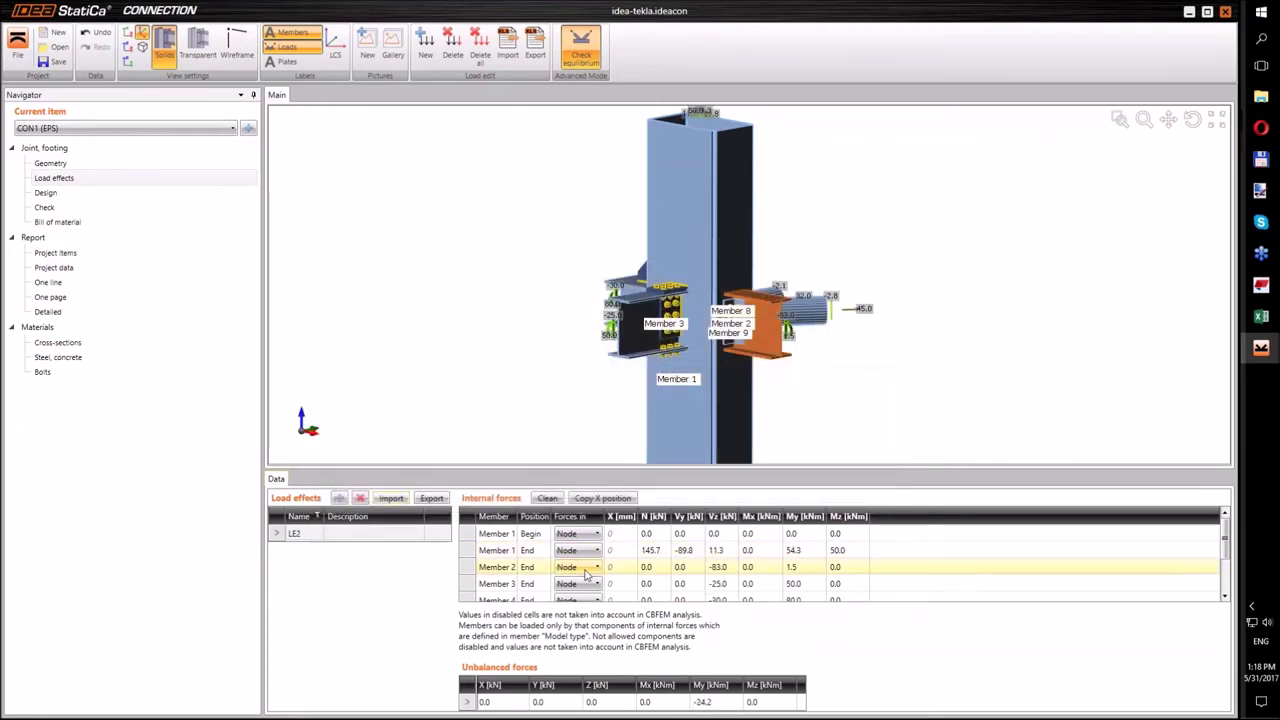
{"action": "left_click", "coordinate": [584, 567]}
{"action": "left_click", "coordinate": [566, 596]}
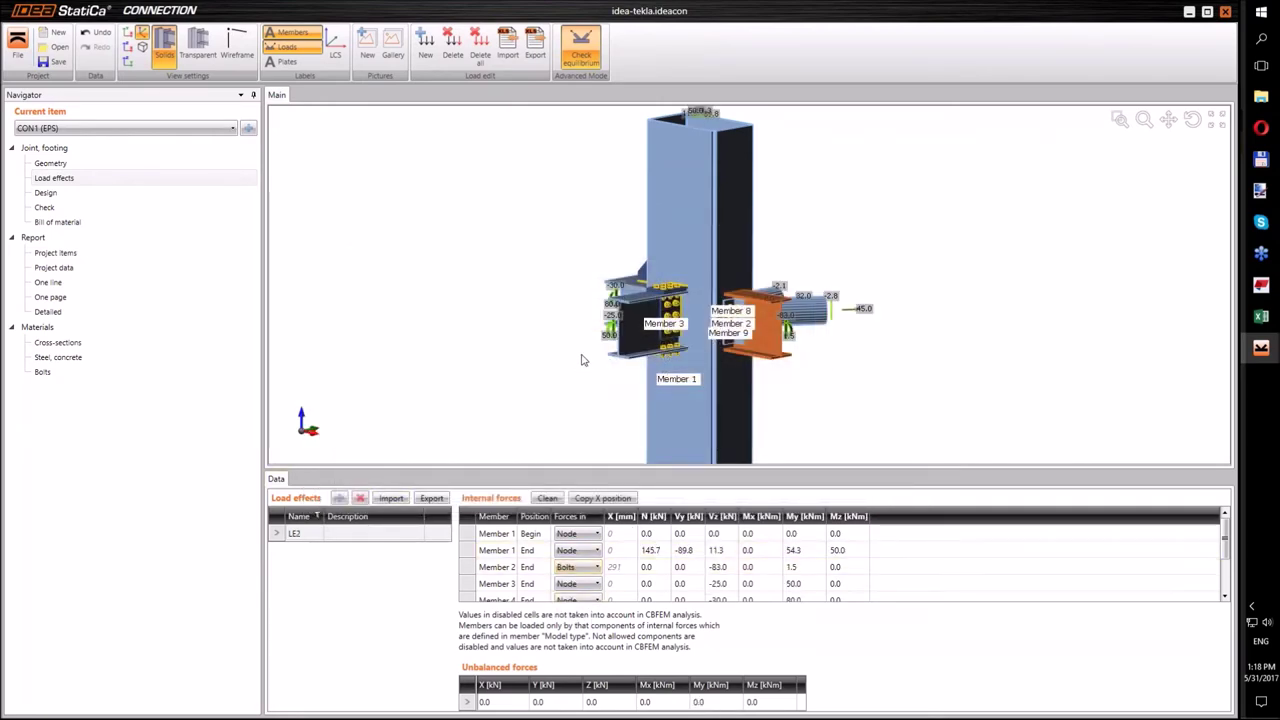
- Run the CBFEM check calculation for the CON1 joint
{"action": "left_click", "coordinate": [44, 208]}
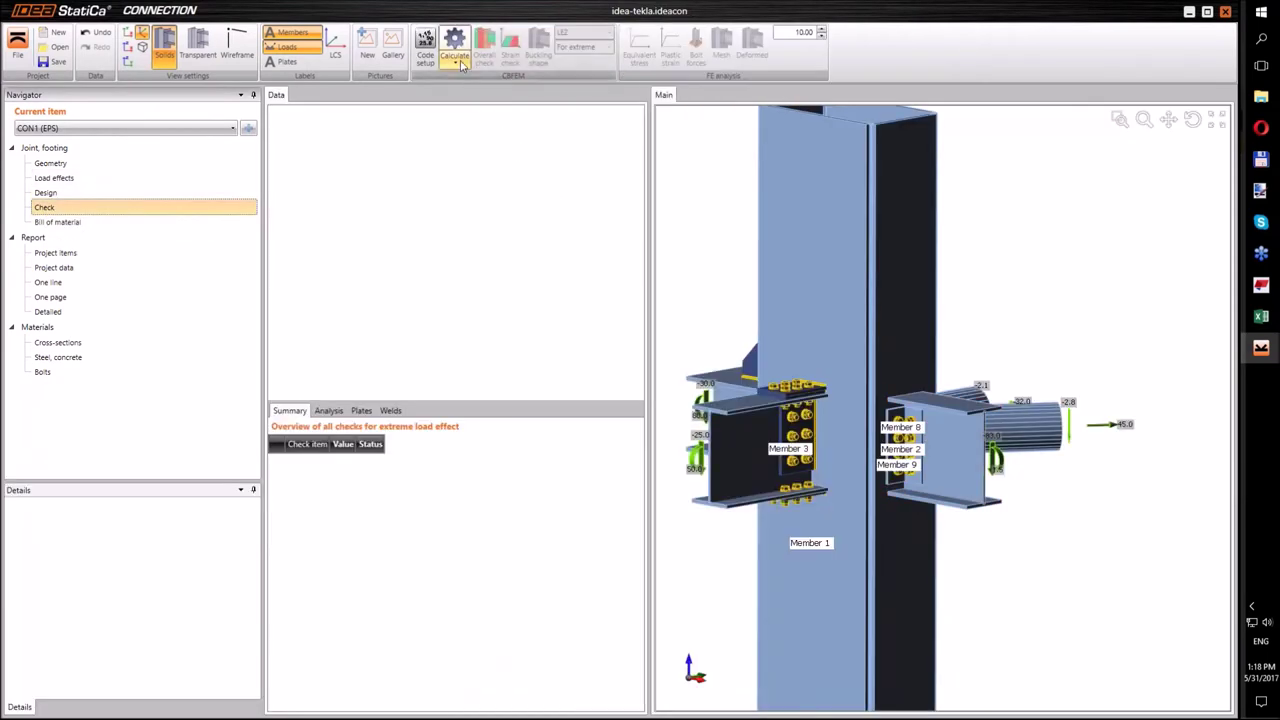
{"action": "left_click", "coordinate": [455, 60]}
{"action": "left_click", "coordinate": [462, 81]}
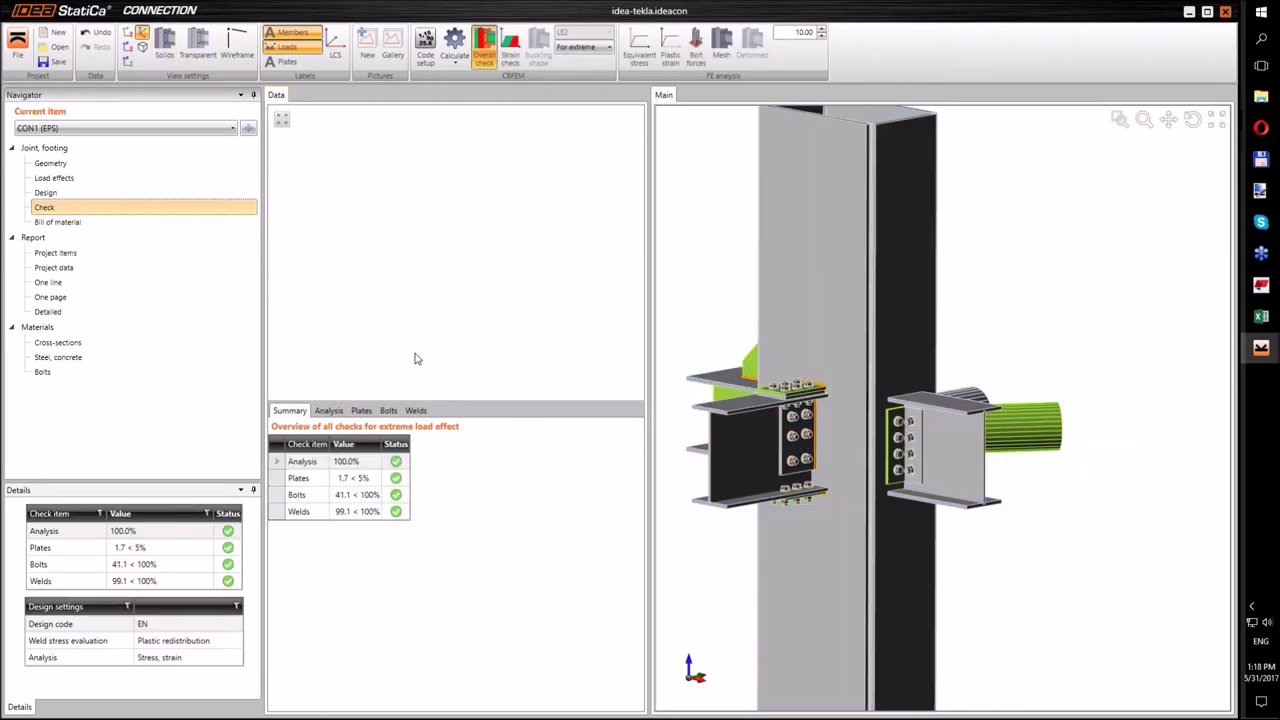
- Review the plate, bolt and weld utilisation in the summary of checks
{"action": "left_click", "coordinate": [347, 483]}
{"action": "left_click", "coordinate": [345, 497]}
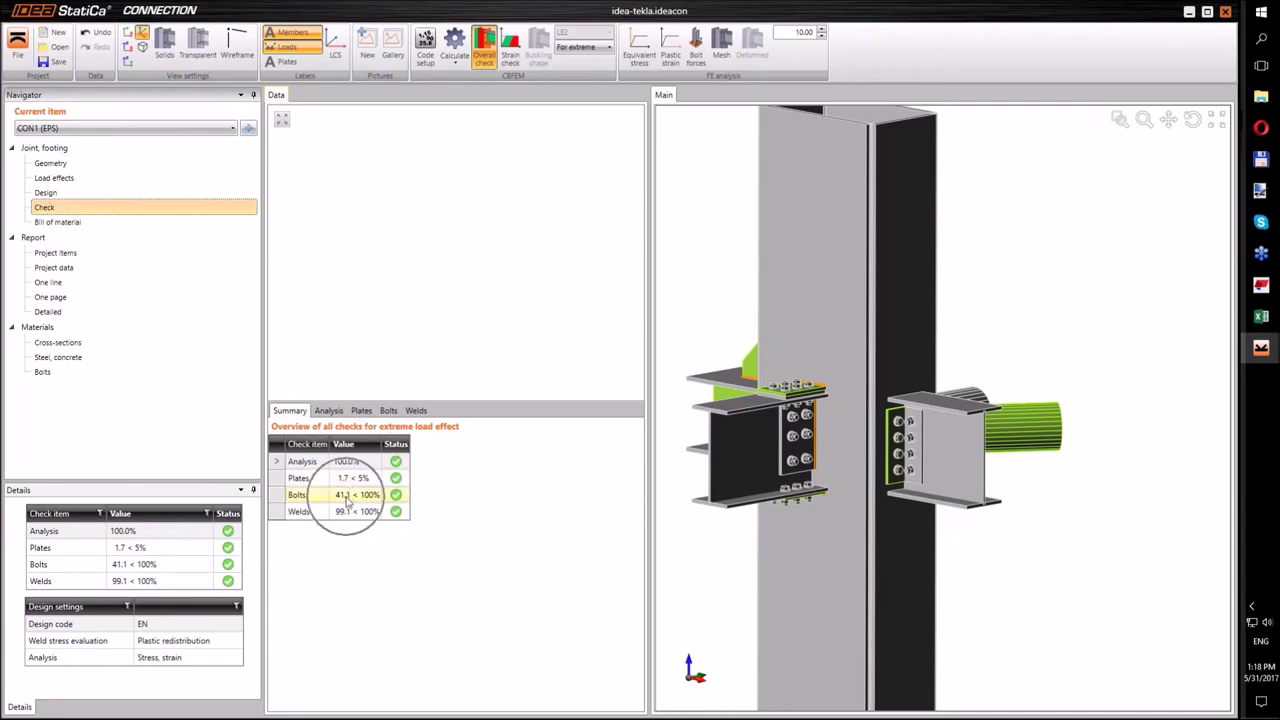
{"action": "left_click", "coordinate": [345, 511]}
{"action": "left_click", "coordinate": [345, 511]}
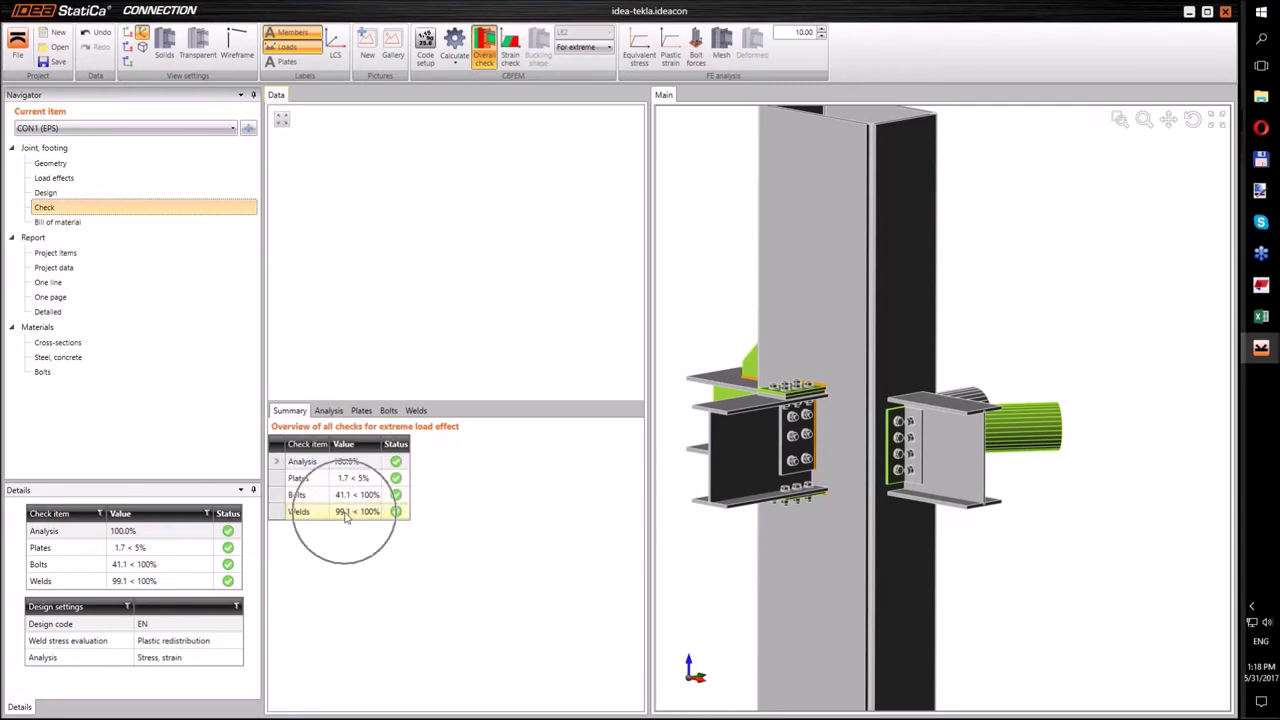
- Examine the overall check colouring of the haunch plates, welds and bolted end plates around the column joint
{"action": "right_click_drag", "start_coordinate": [697, 530], "coordinate": [828, 522]}
{"action": "right_click_drag", "start_coordinate": [789, 277], "coordinate": [791, 272]}
{"action": "scroll", "coordinate": [790, 275], "scroll_direction": "up", "scroll_amount": 3}
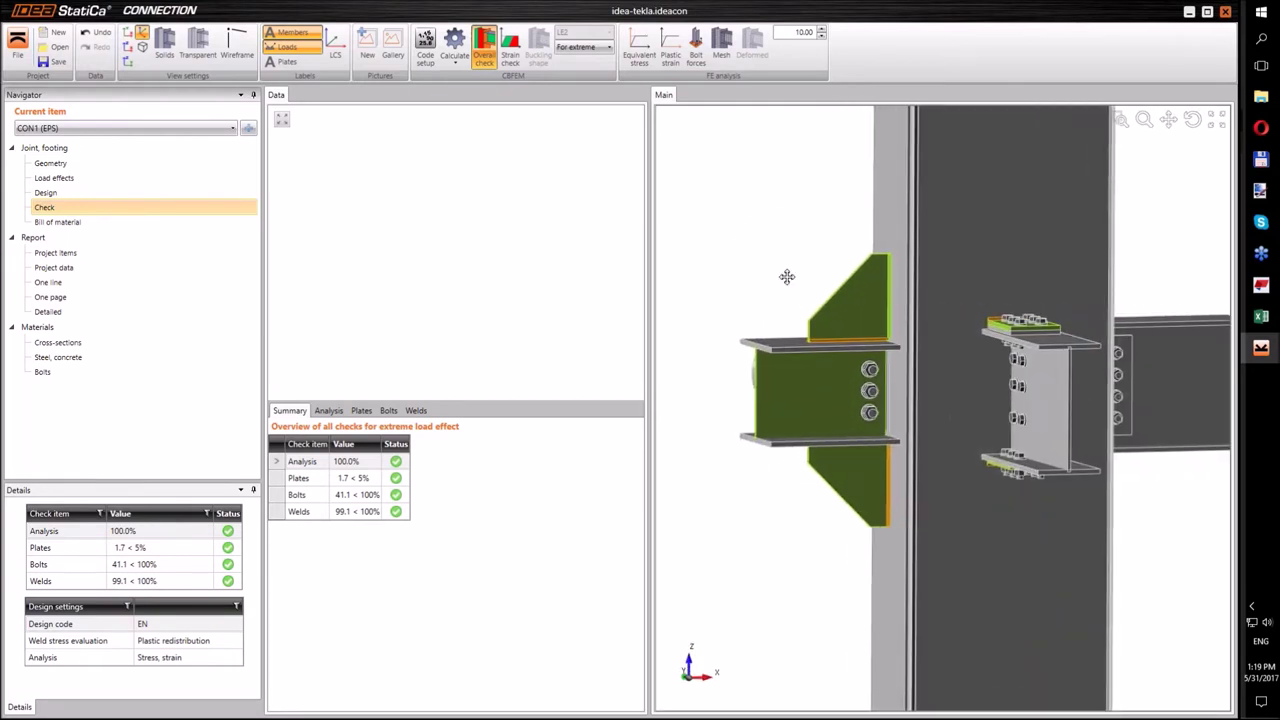
{"action": "scroll", "coordinate": [829, 291], "scroll_direction": "up", "scroll_amount": 3}
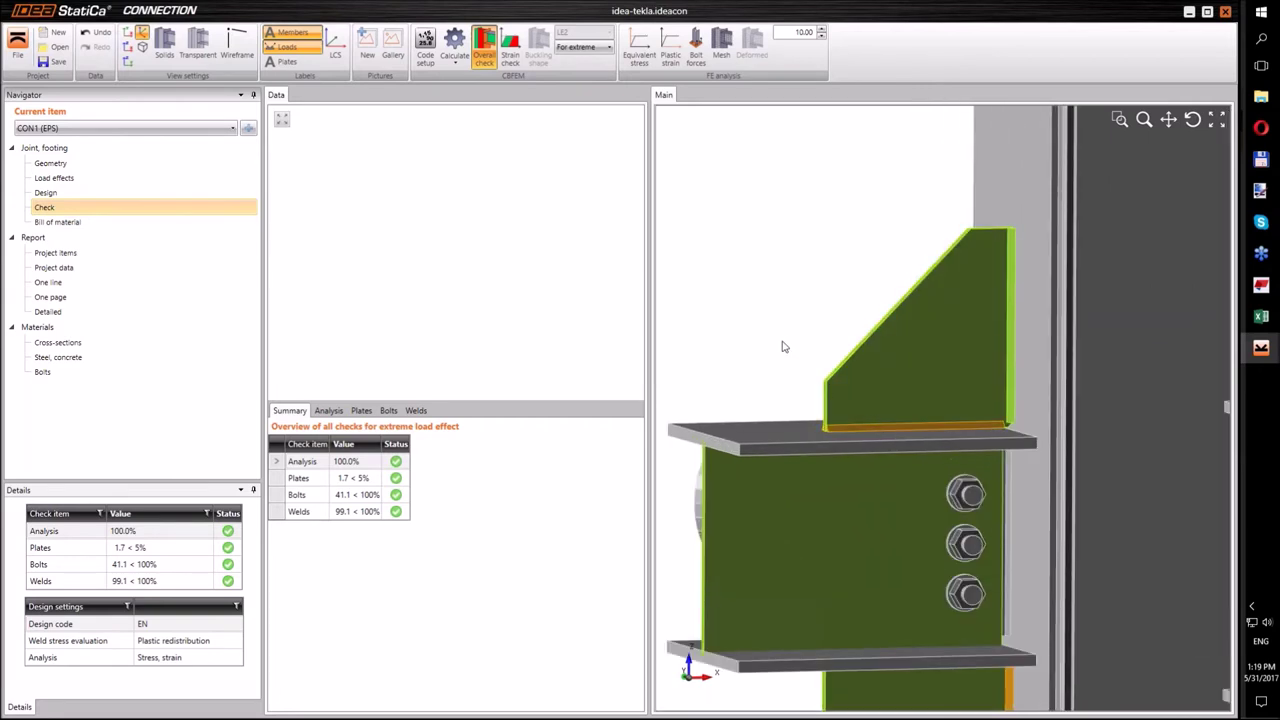
{"action": "scroll", "coordinate": [784, 347], "scroll_direction": "down", "scroll_amount": 3}
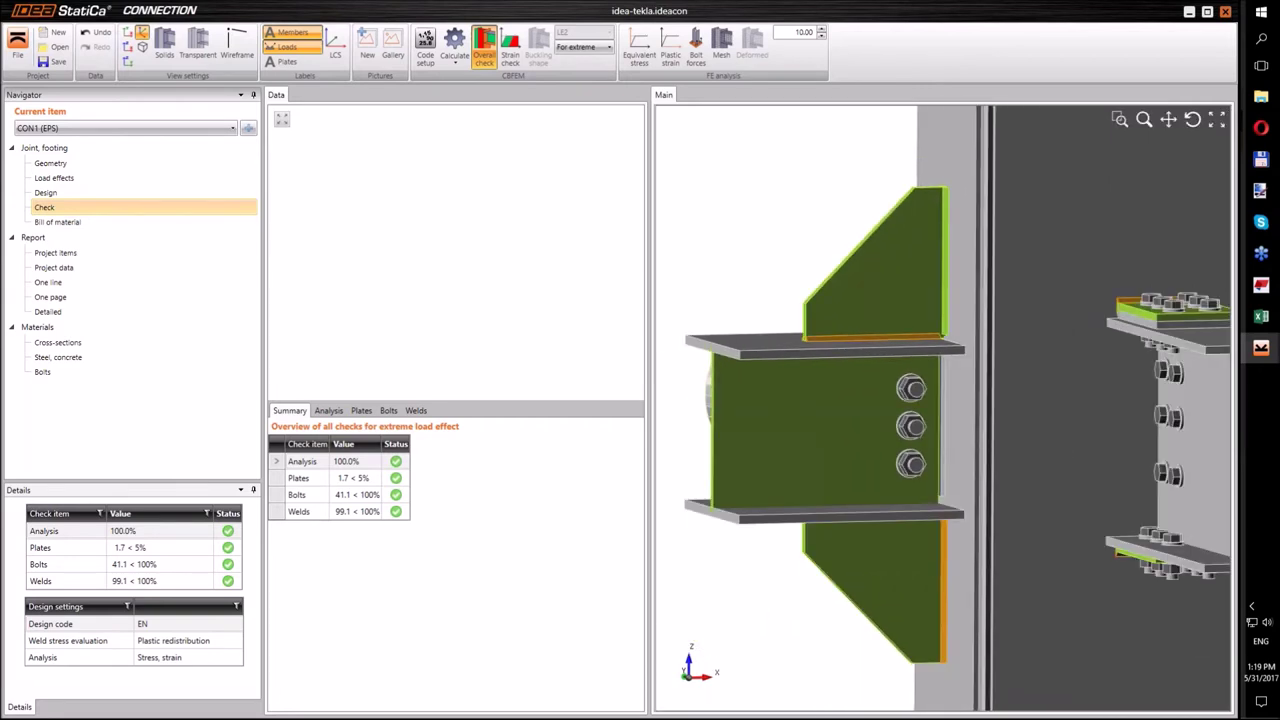
{"action": "scroll", "coordinate": [774, 264], "scroll_direction": "down", "scroll_amount": 2}
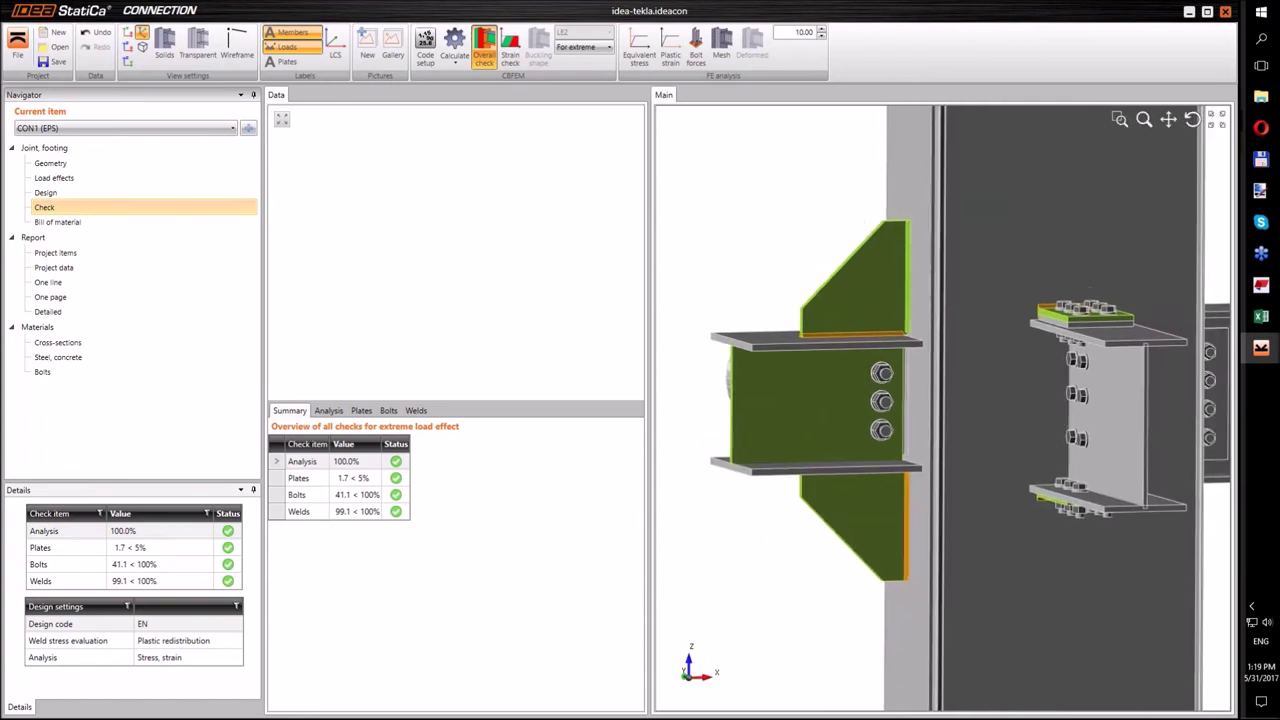
{"action": "scroll", "coordinate": [797, 238], "scroll_direction": "down", "scroll_amount": 2}
{"action": "middle_click_drag", "start_coordinate": [791, 220], "coordinate": [797, 233]}
{"action": "scroll", "coordinate": [788, 231], "scroll_direction": "down", "scroll_amount": 2}
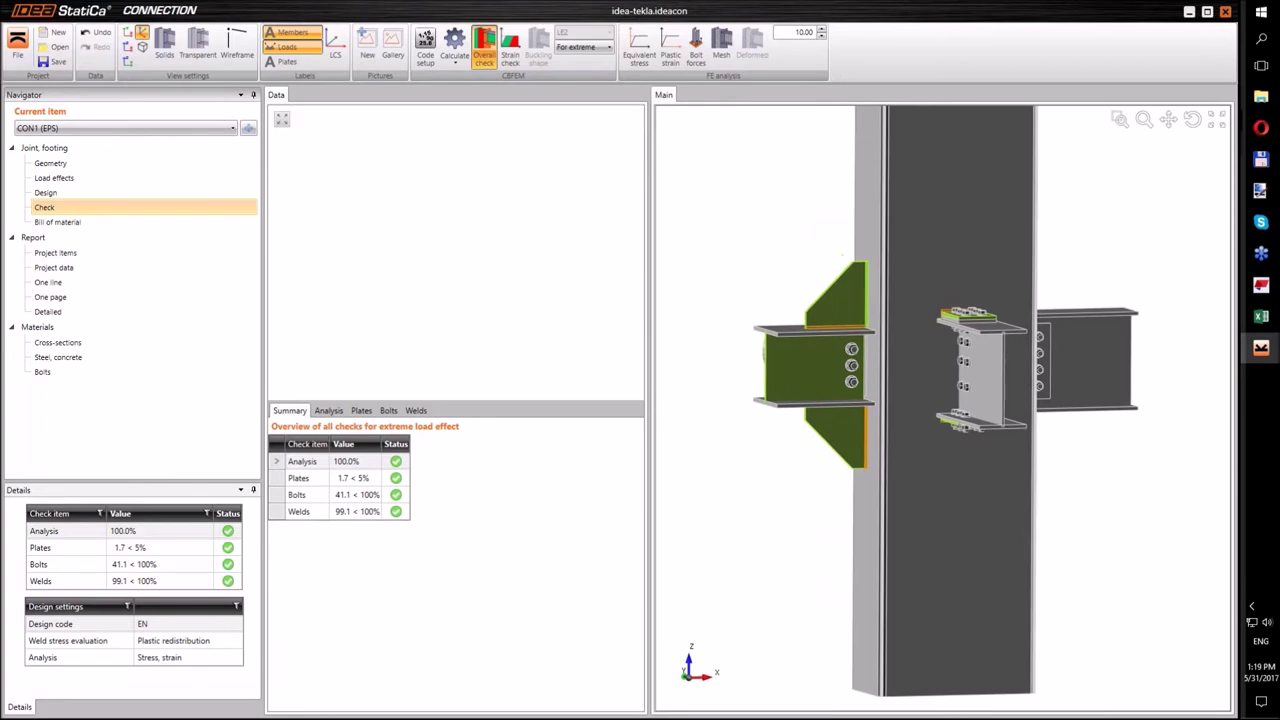
{"action": "right_click_drag", "start_coordinate": [815, 218], "coordinate": [830, 244]}
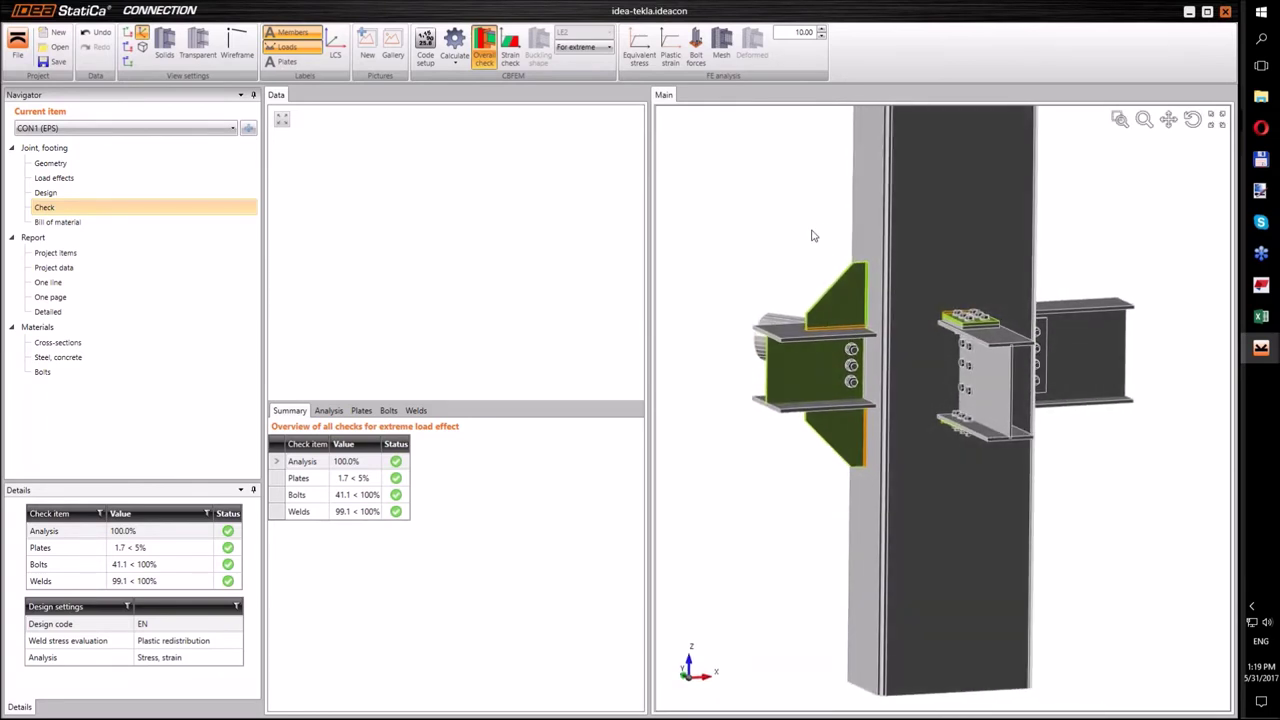
- Display equivalent stress on the deformed mesh and examine the upper haunch plate and its welds
{"action": "middle_click_drag", "start_coordinate": [815, 236], "coordinate": [810, 230]}
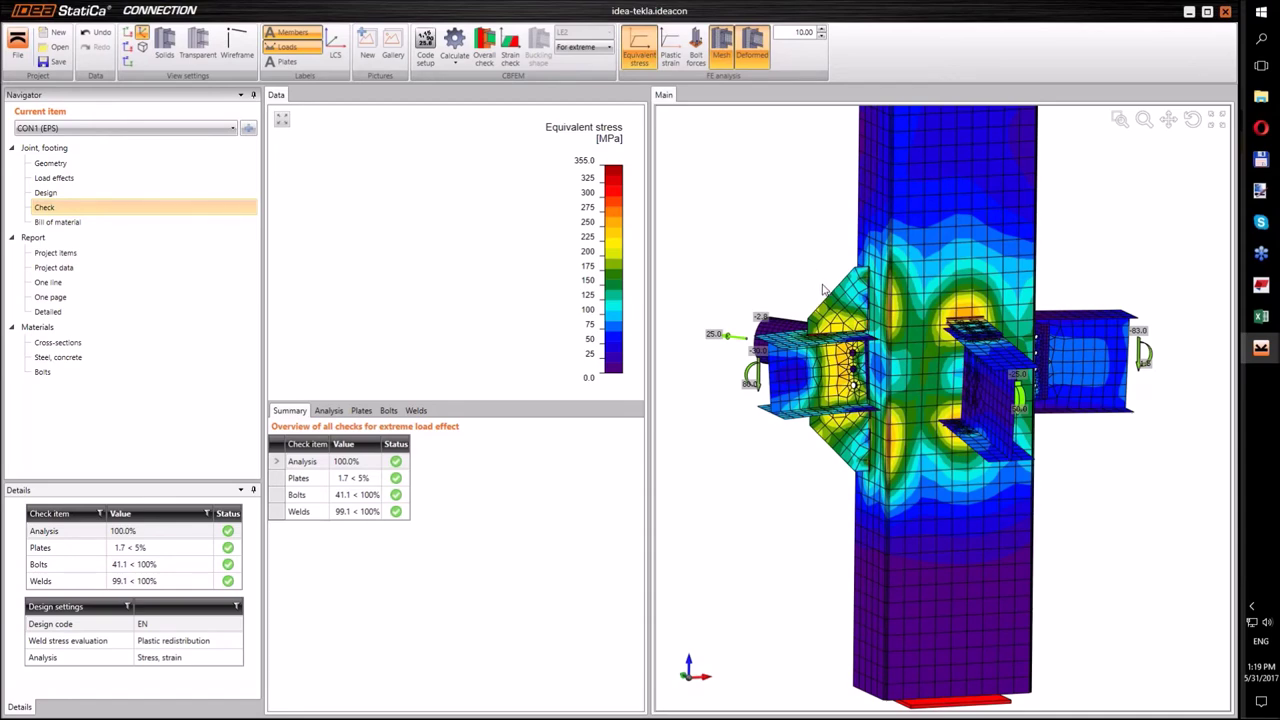
{"action": "scroll", "coordinate": [823, 289], "scroll_direction": "up", "scroll_amount": 5}
{"action": "scroll", "coordinate": [720, 246], "scroll_direction": "up", "scroll_amount": 3}
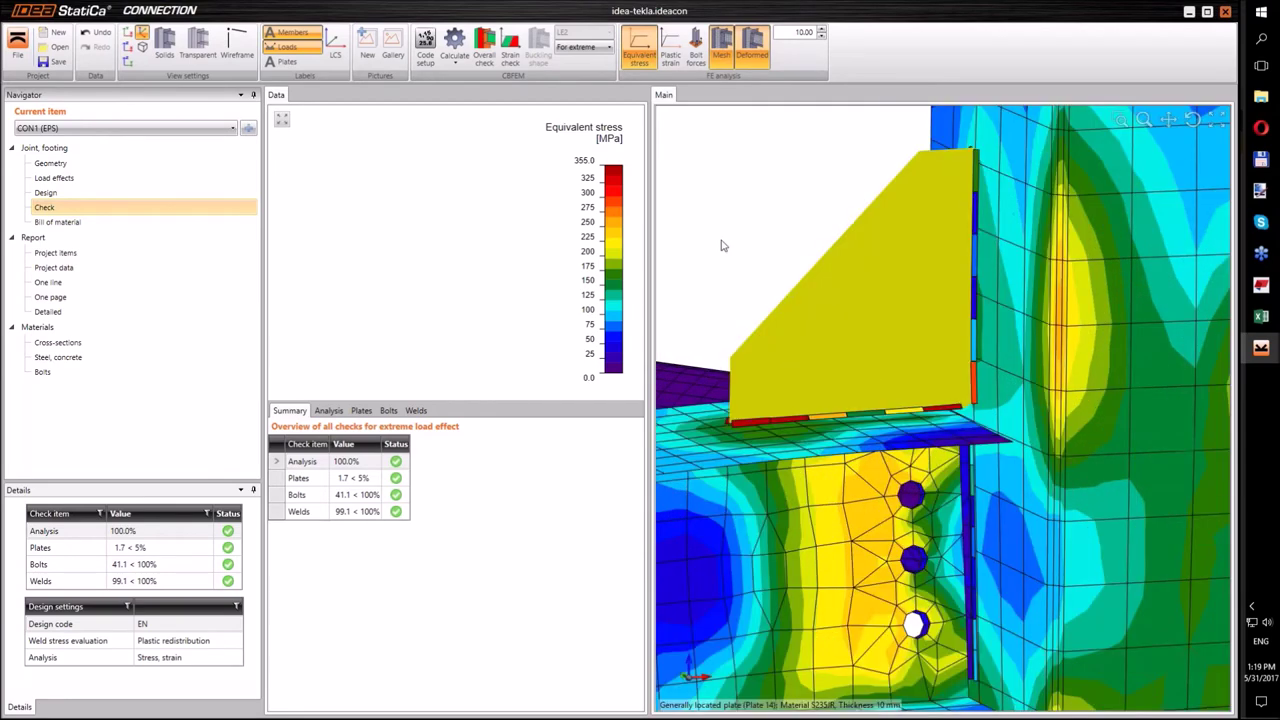
{"action": "scroll", "coordinate": [730, 235], "scroll_direction": "up", "scroll_amount": 2}
{"action": "middle_click_drag", "start_coordinate": [734, 229], "coordinate": [757, 262]}
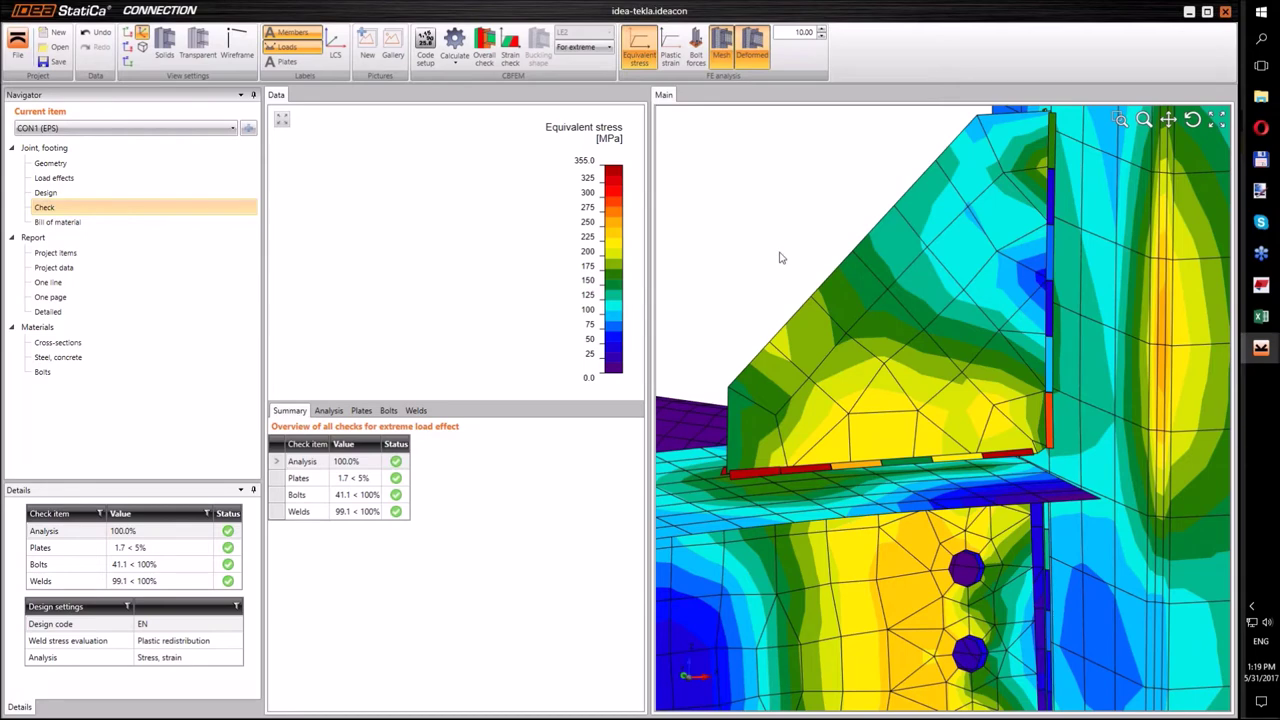
- Inspect the weld check results for the weld between Member 4's top flange and Plate 14
{"action": "left_click", "coordinate": [902, 464]}
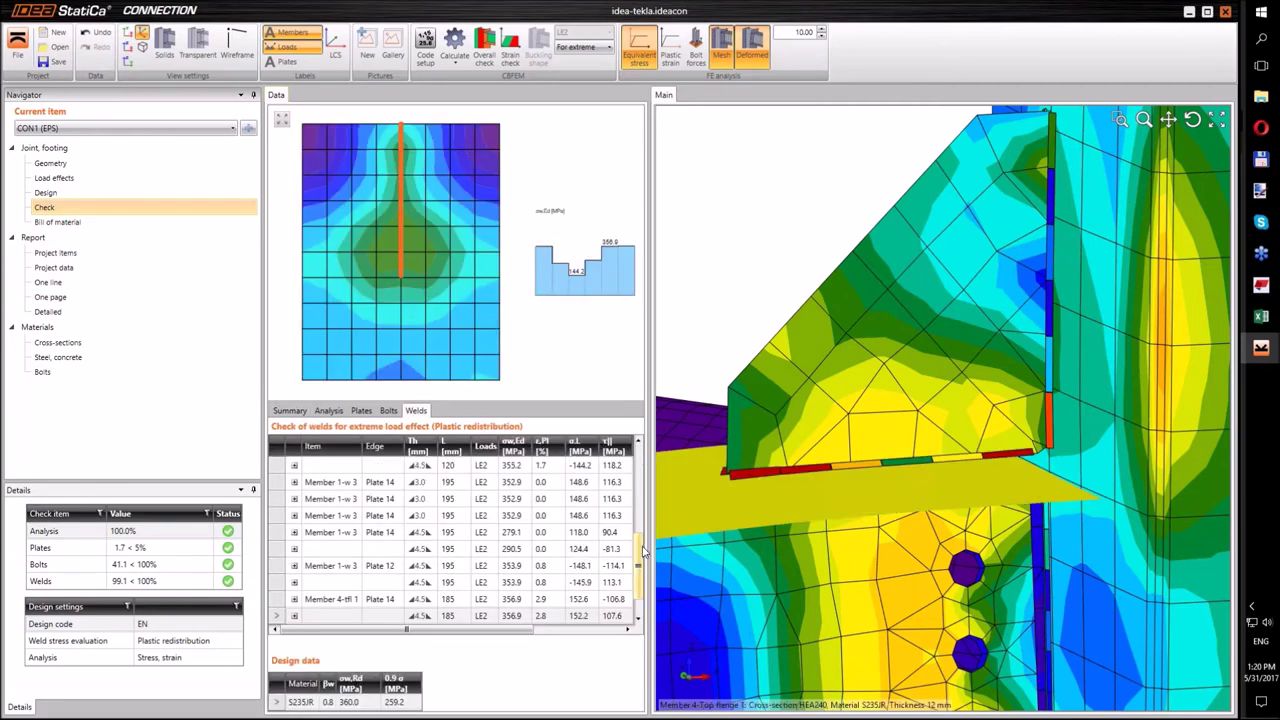
{"action": "scroll", "coordinate": [640, 552], "scroll_direction": "down", "scroll_amount": 1}
{"action": "left_click", "coordinate": [577, 587]}
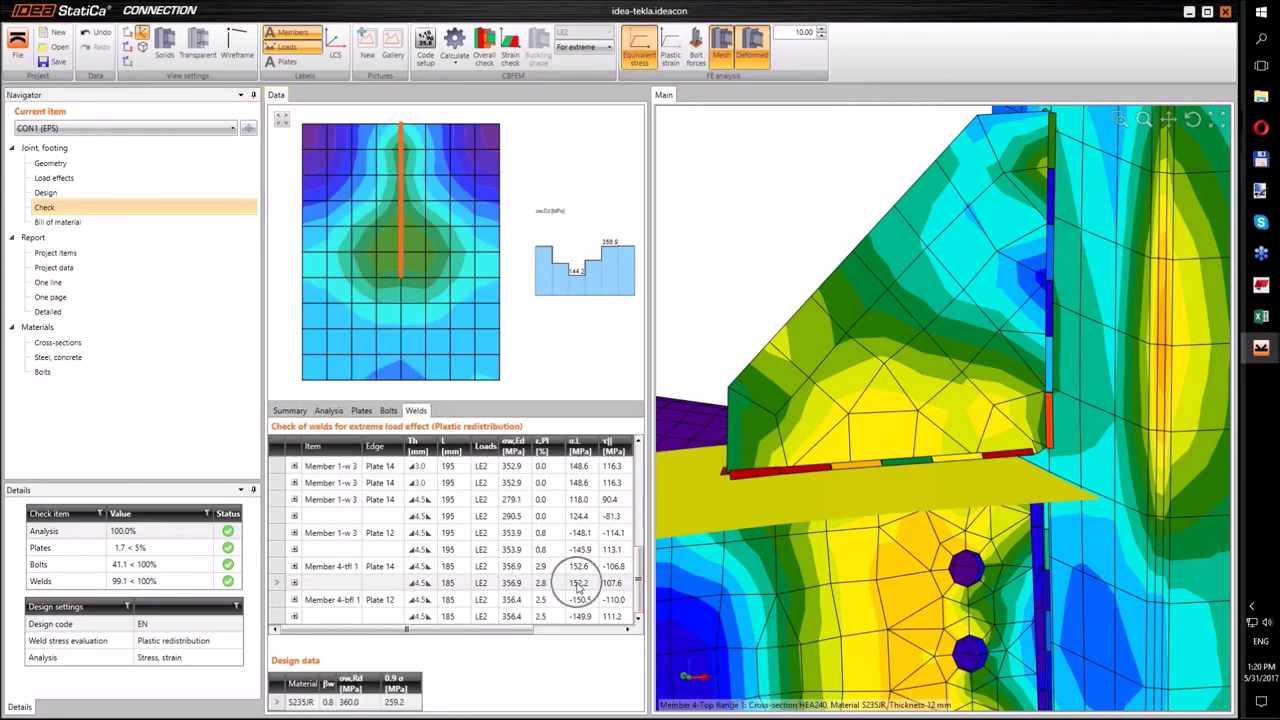
- Expand the second weld row of Member 4's top flange and examine its detailed check formulas
{"action": "left_click", "coordinate": [295, 585]}
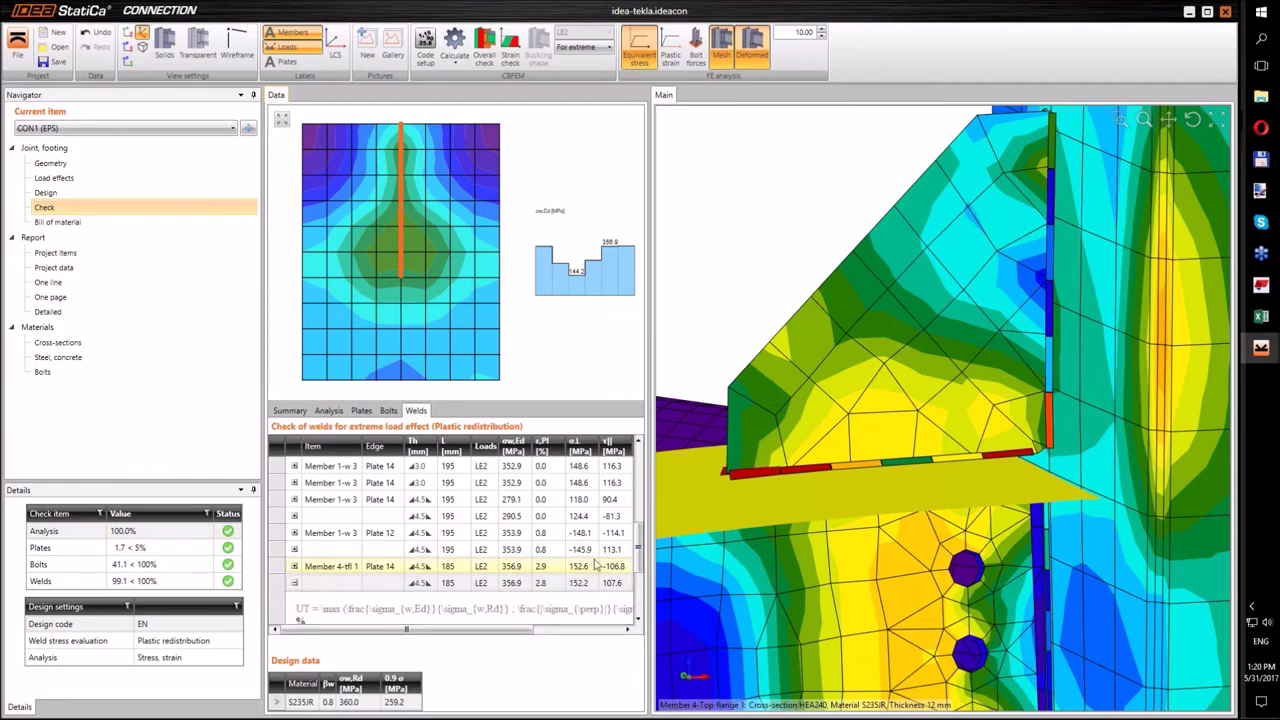
{"action": "scroll", "coordinate": [637, 585], "scroll_direction": "down", "scroll_amount": 2}
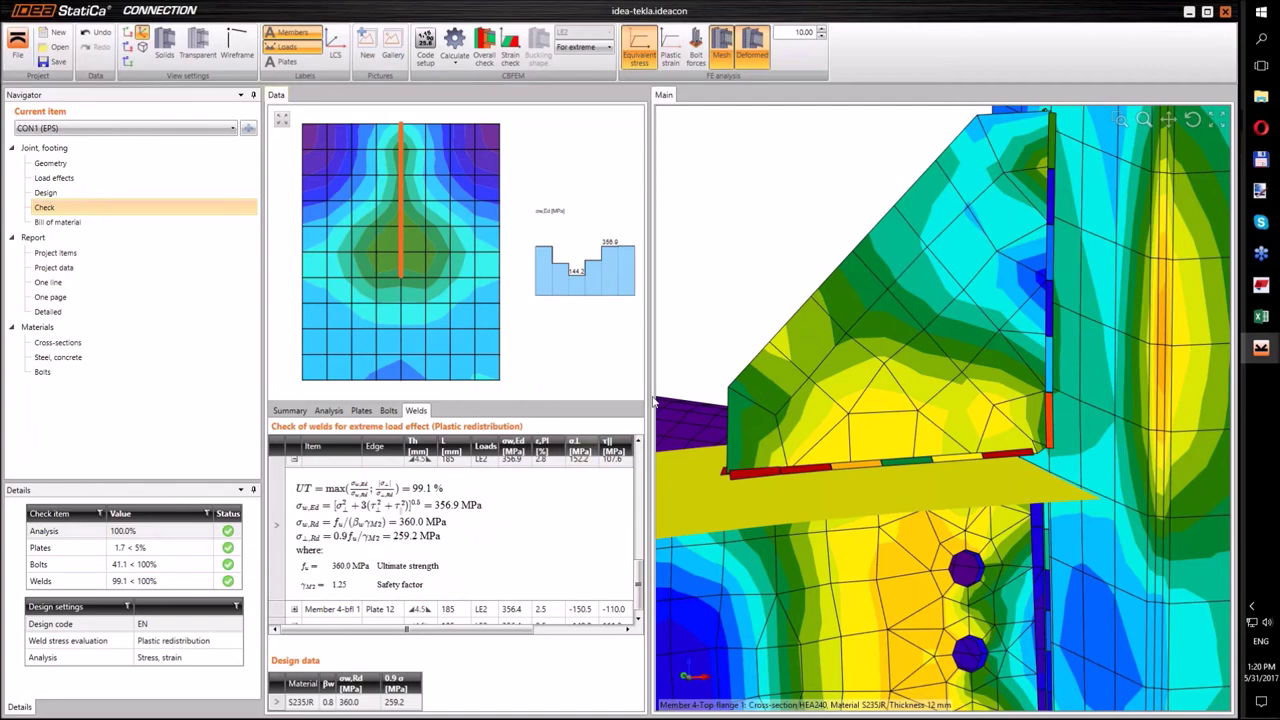
{"action": "right_click_drag", "start_coordinate": [723, 273], "coordinate": [728, 280]}
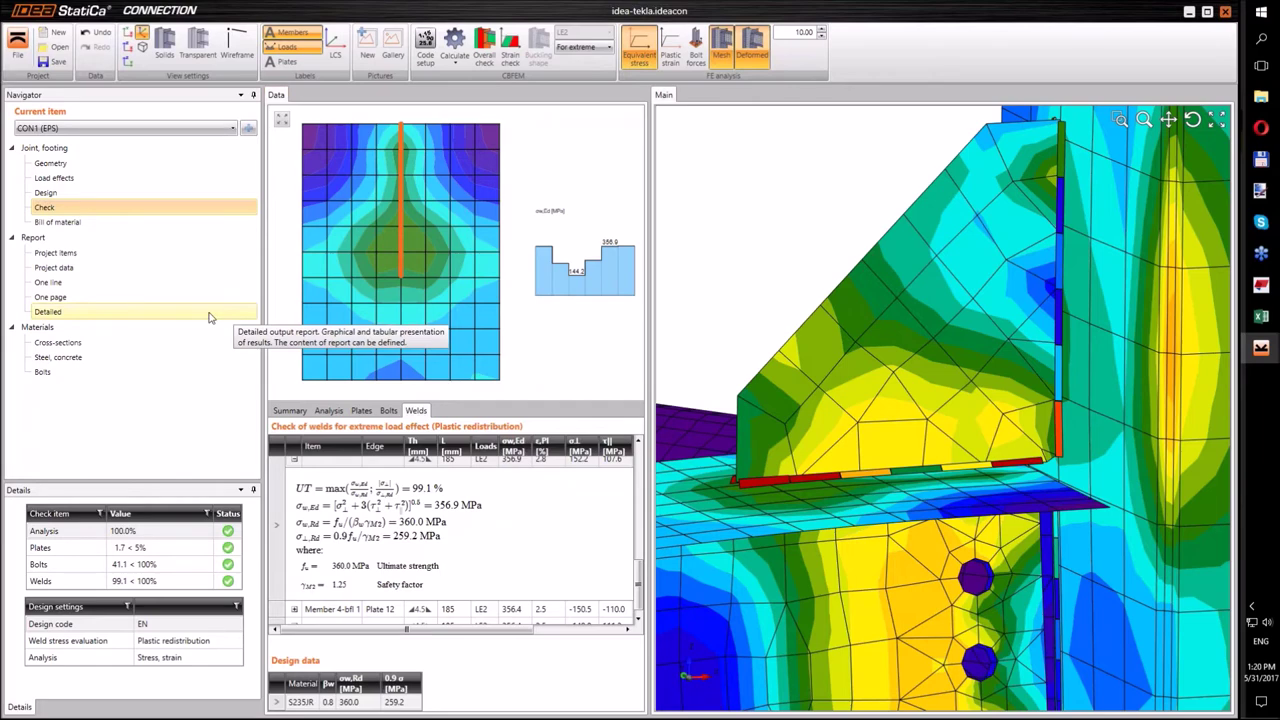
- Create the detailed report with views XY, XZ and YZ plus the bill of material including drawings
{"action": "left_click", "coordinate": [52, 313]}
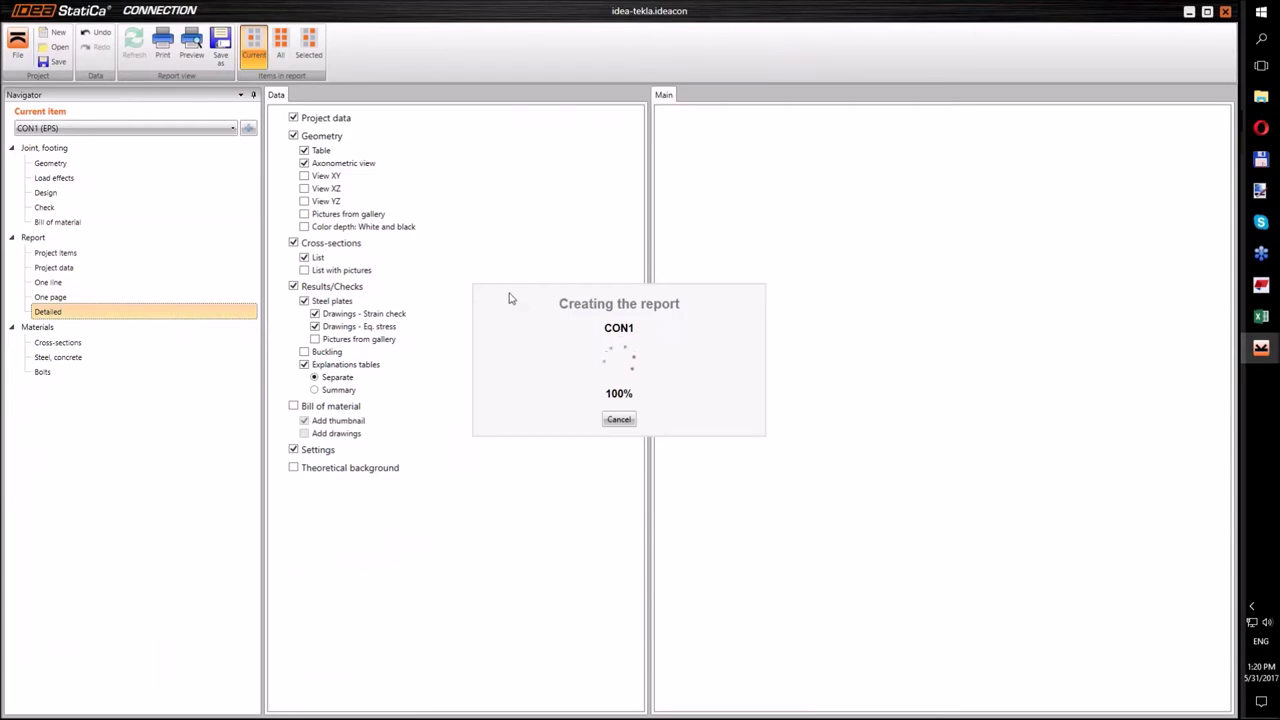
{"action": "left_click", "coordinate": [304, 176]}
{"action": "left_click", "coordinate": [304, 188]}
{"action": "left_click", "coordinate": [304, 201]}
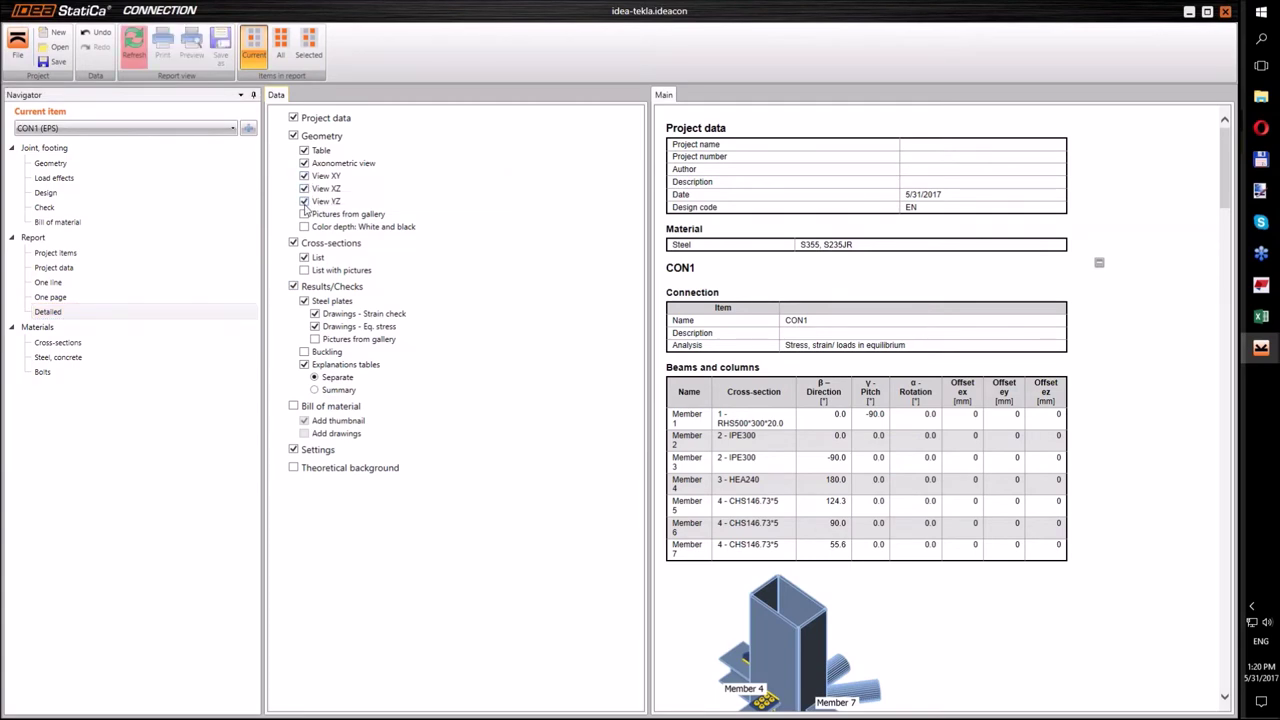
{"action": "left_click", "coordinate": [294, 406]}
{"action": "left_click", "coordinate": [304, 433]}
{"action": "left_click", "coordinate": [145, 50]}
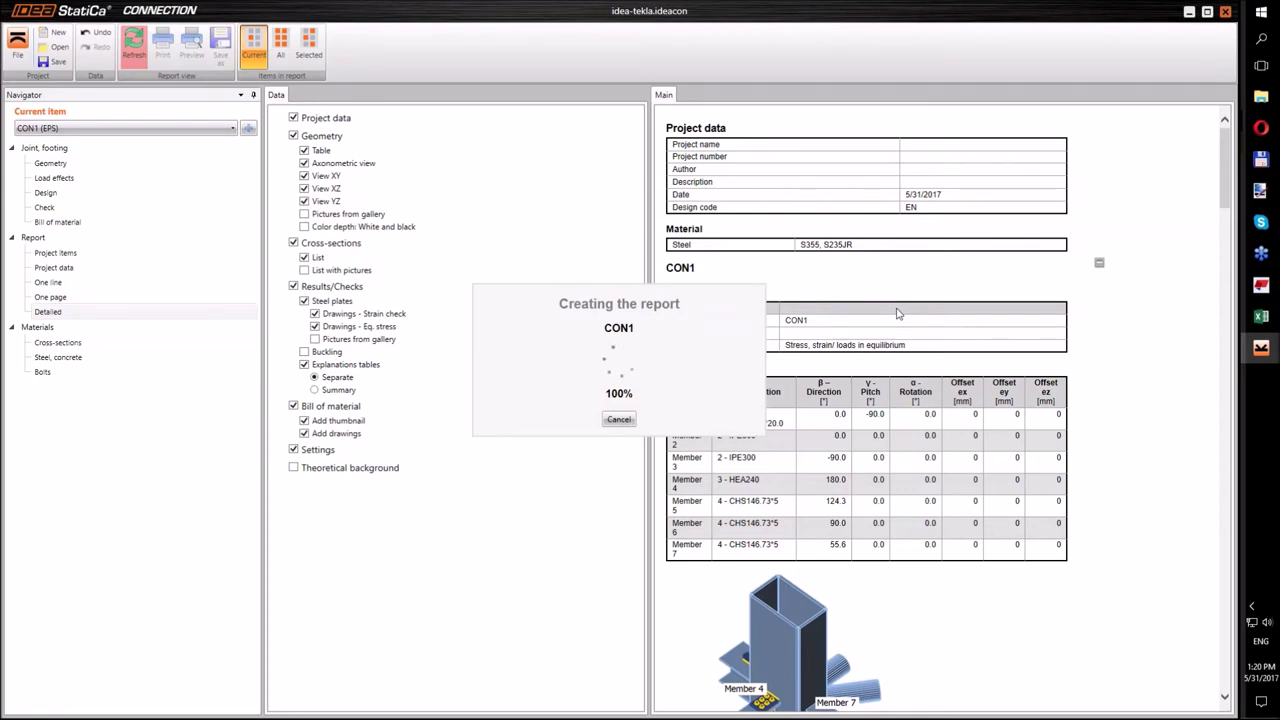
- Review the detailed report's joint drawings, load effects, check summary, plate results, stress pictures and bolt tables
{"action": "scroll", "coordinate": [897, 314], "scroll_direction": "down", "scroll_amount": 10}
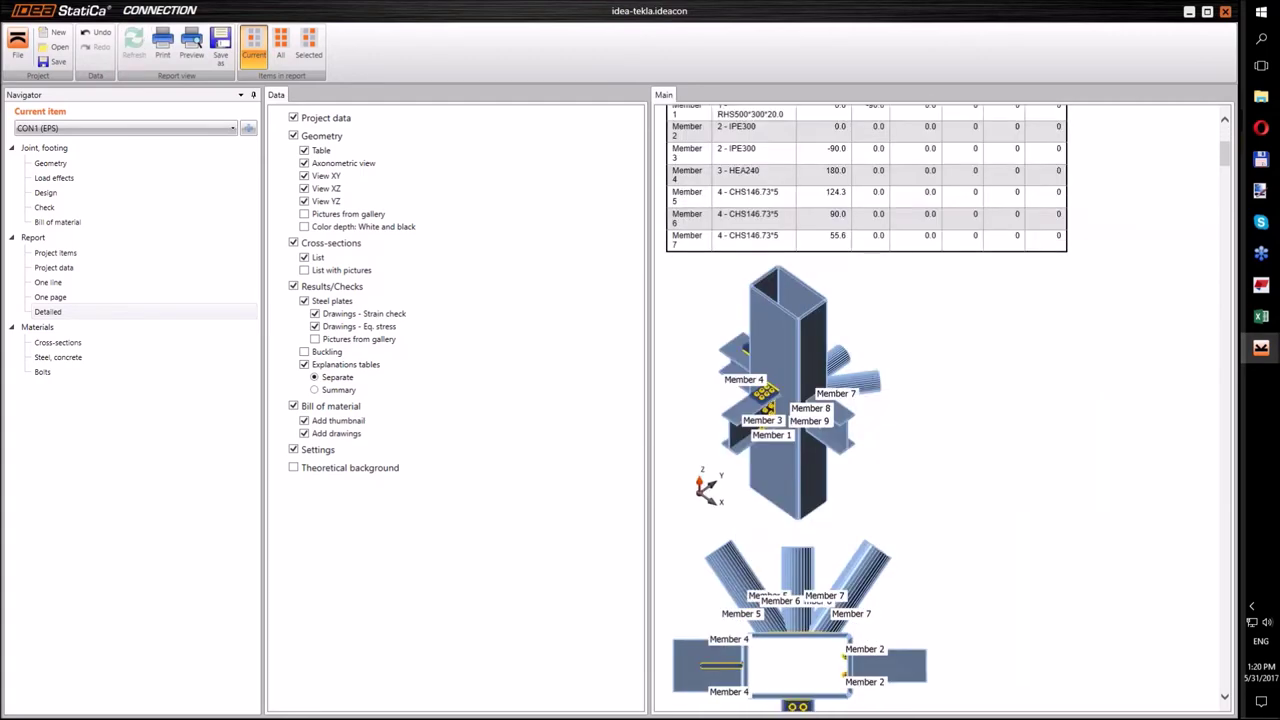
{"action": "scroll", "coordinate": [866, 408], "scroll_direction": "down", "scroll_amount": 10}
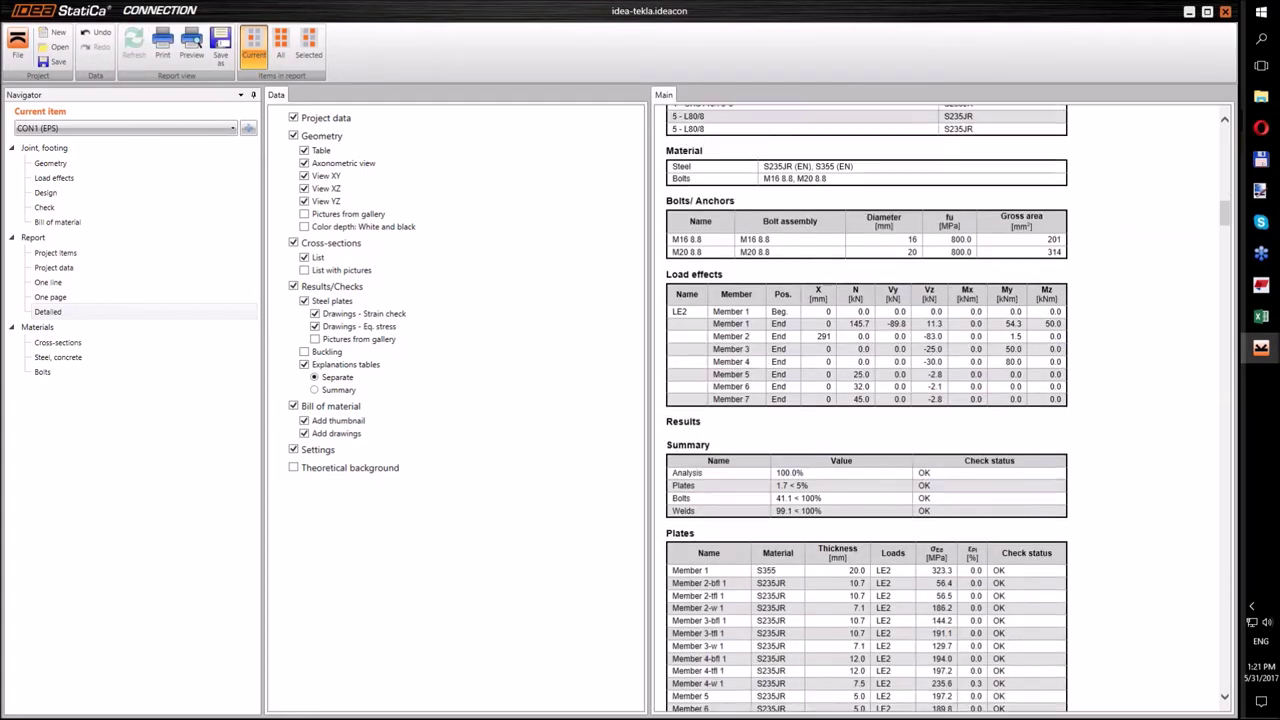
{"action": "scroll", "coordinate": [905, 308], "scroll_direction": "down", "scroll_amount": 5}
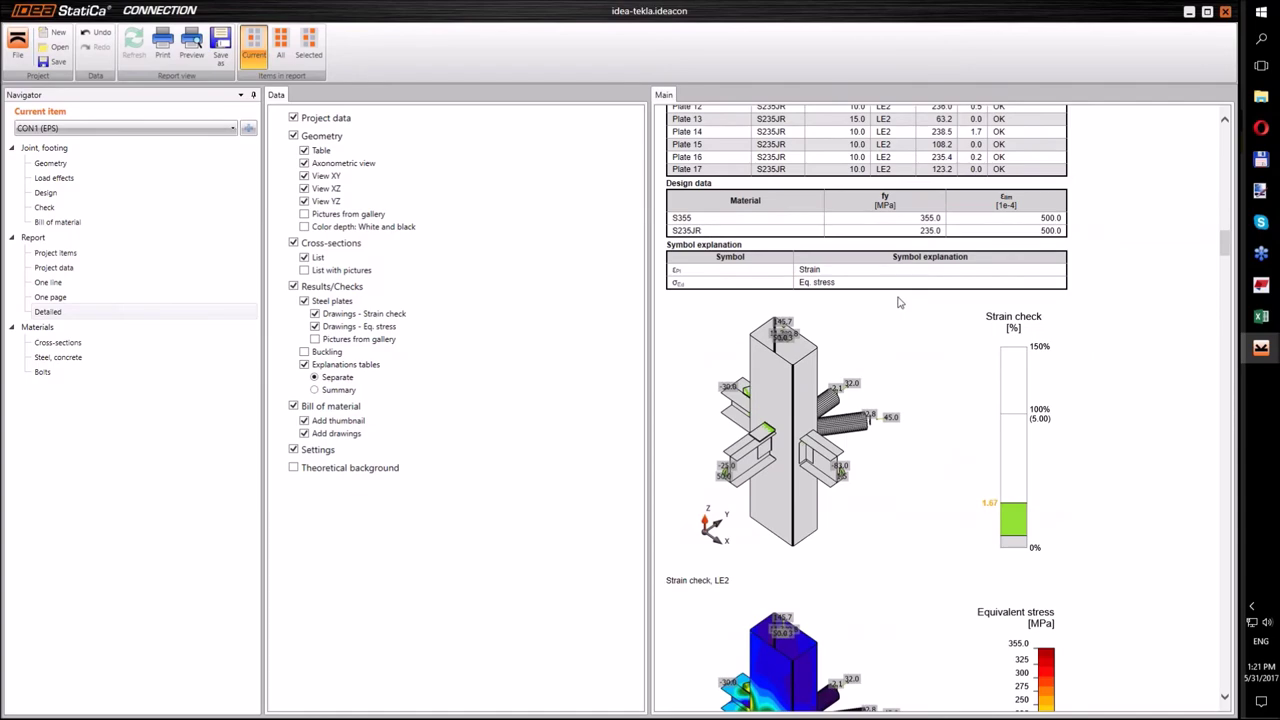
{"action": "scroll", "coordinate": [897, 302], "scroll_direction": "down", "scroll_amount": 9}
{"action": "scroll", "coordinate": [897, 302], "scroll_direction": "down", "scroll_amount": 5}
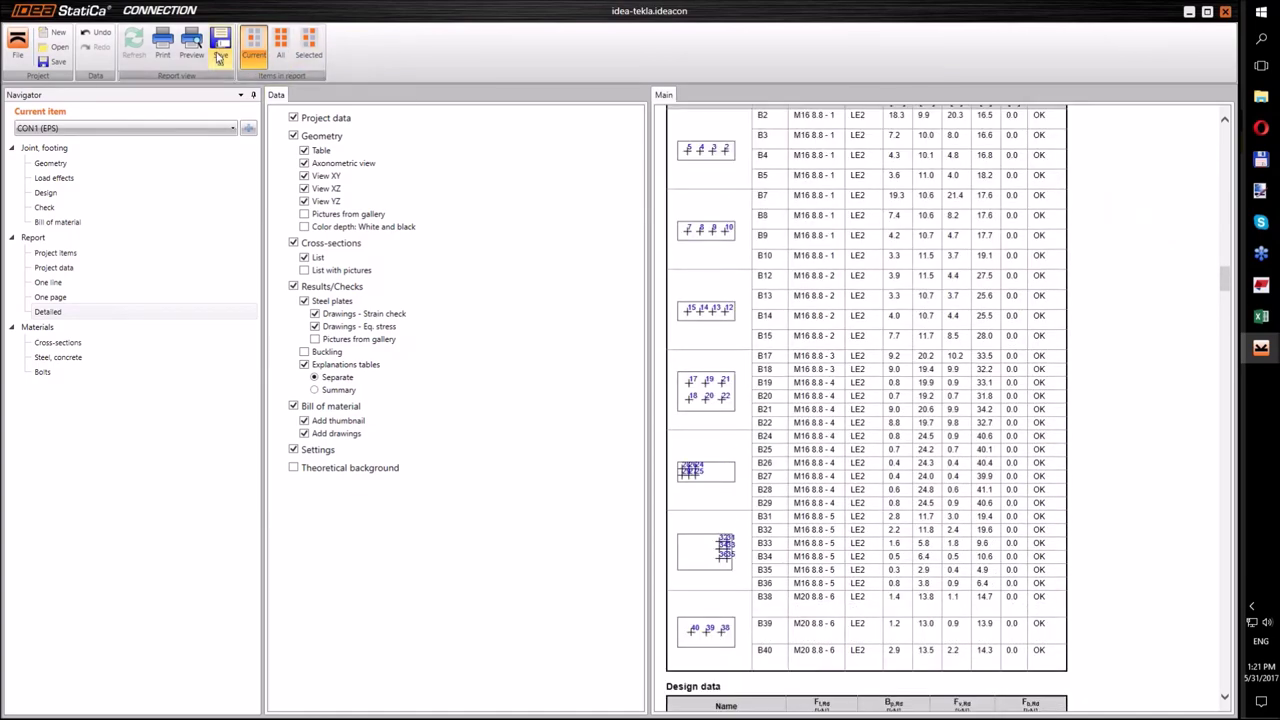
- View the options for saving the report as a web page, cancel saving, and look over the joint views
{"action": "left_click", "coordinate": [219, 58]}
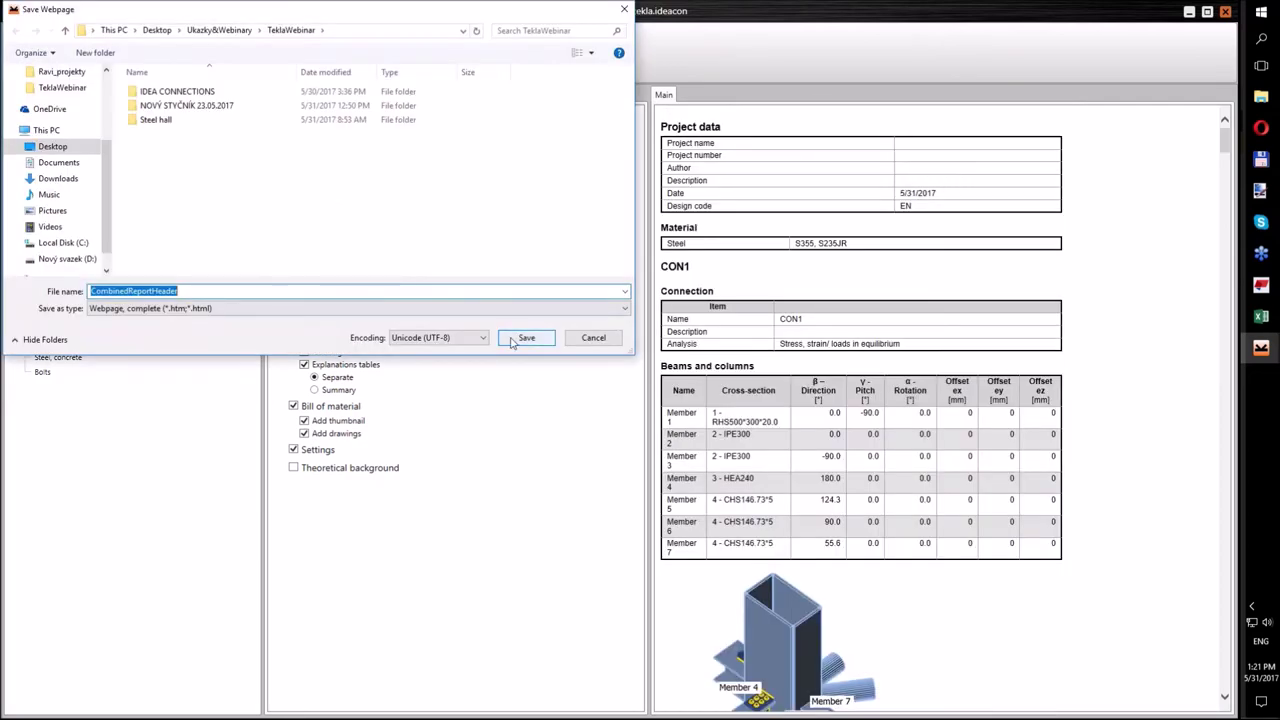
{"action": "left_click", "coordinate": [591, 338]}
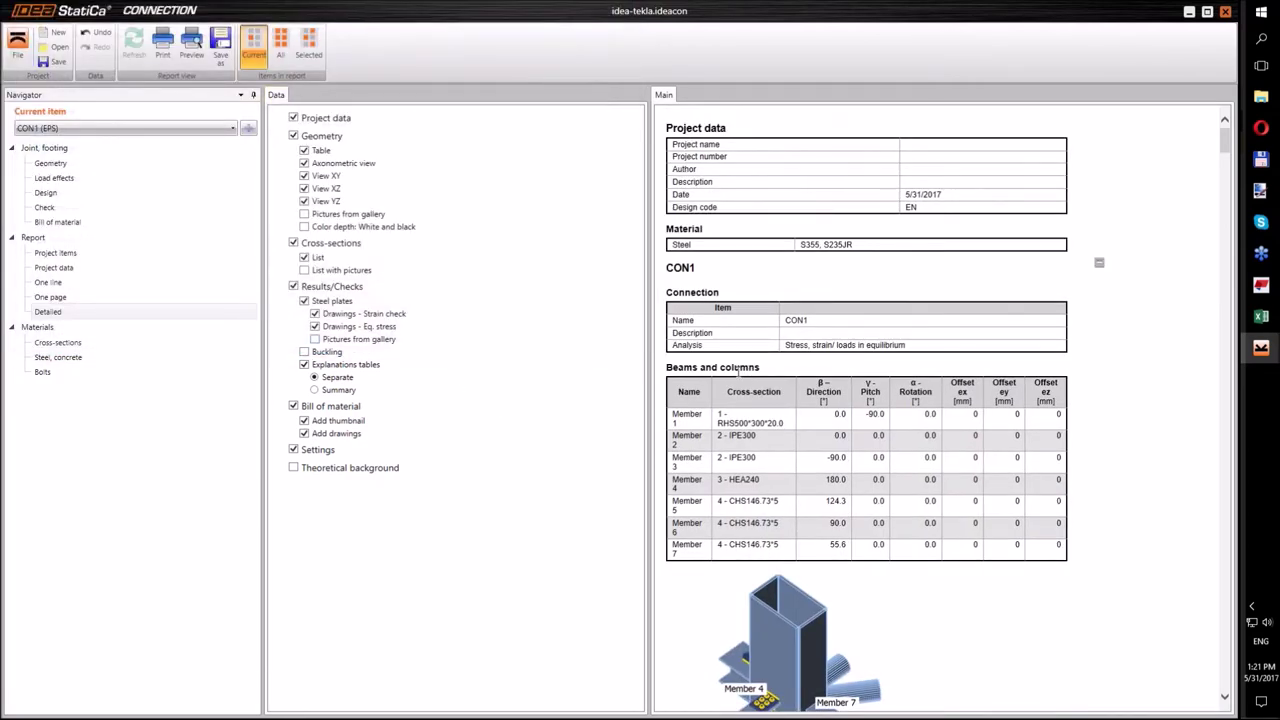
{"action": "scroll", "coordinate": [739, 370], "scroll_direction": "down", "scroll_amount": 3}
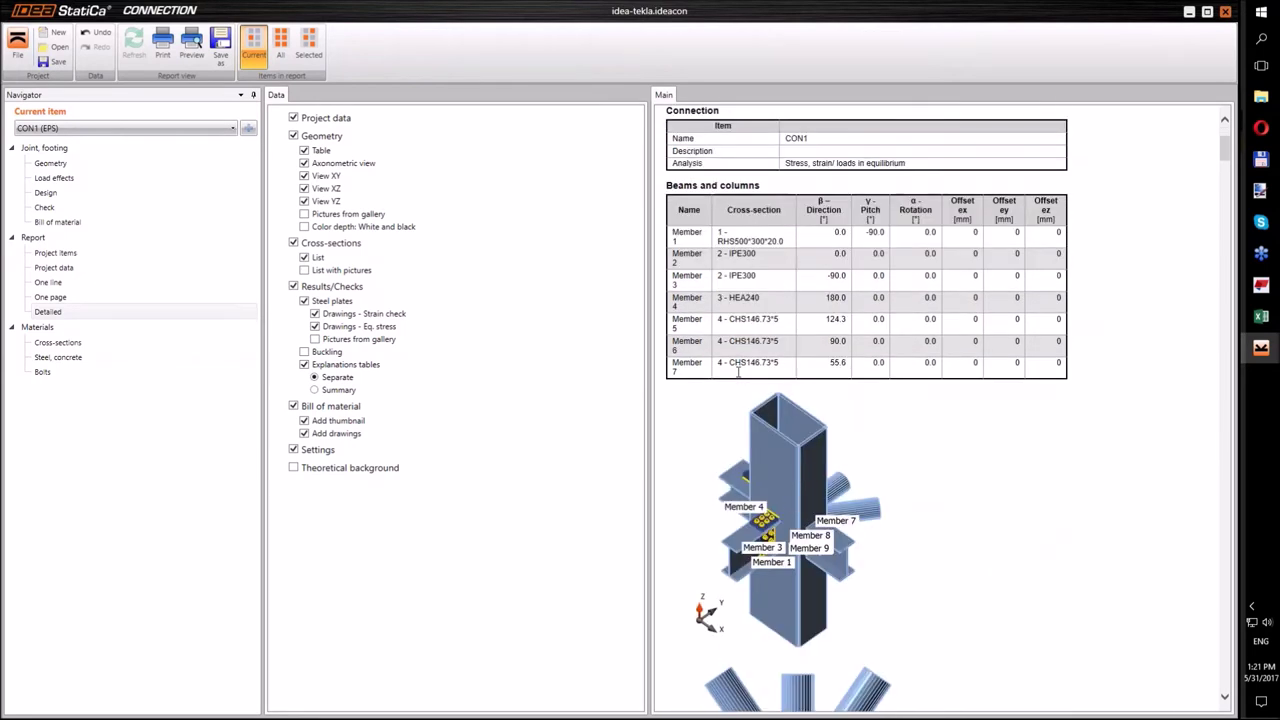
{"action": "scroll", "coordinate": [739, 370], "scroll_direction": "down", "scroll_amount": 5}
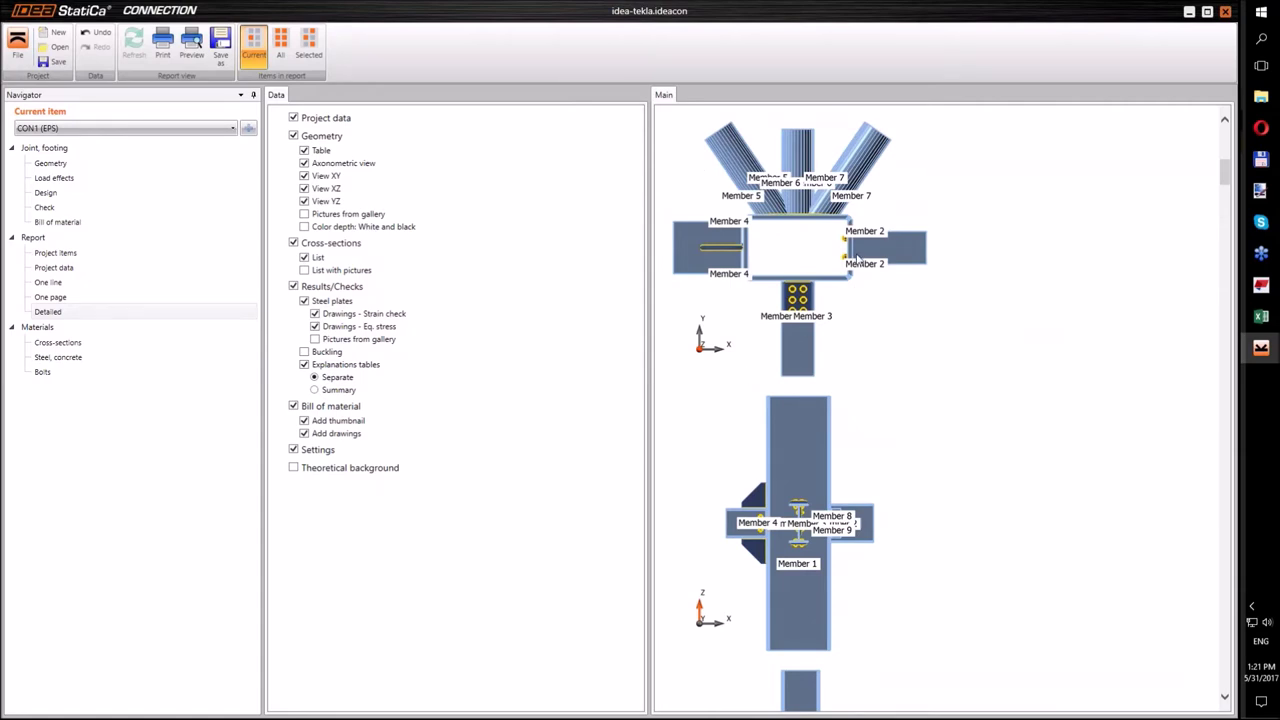
- Switch to Tekla Structures and open the recent model Steel hall
{"action": "left_click", "coordinate": [1261, 285]}
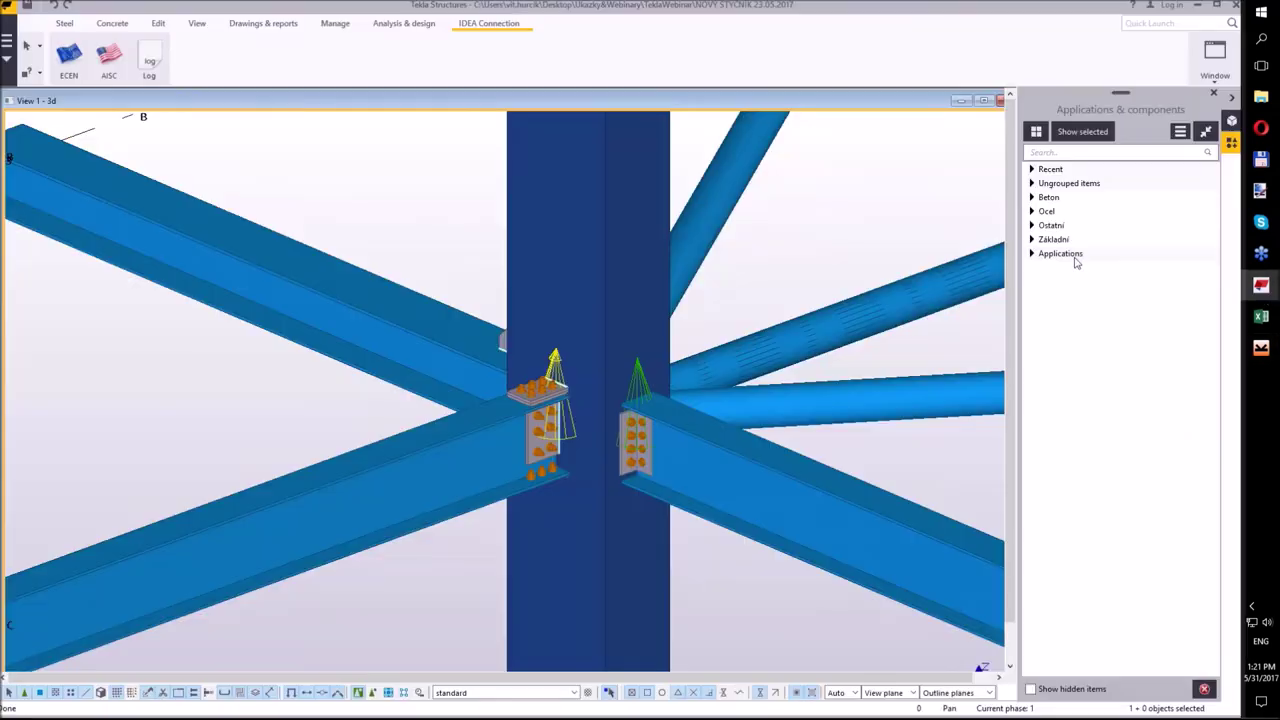
{"action": "left_click", "coordinate": [7, 42]}
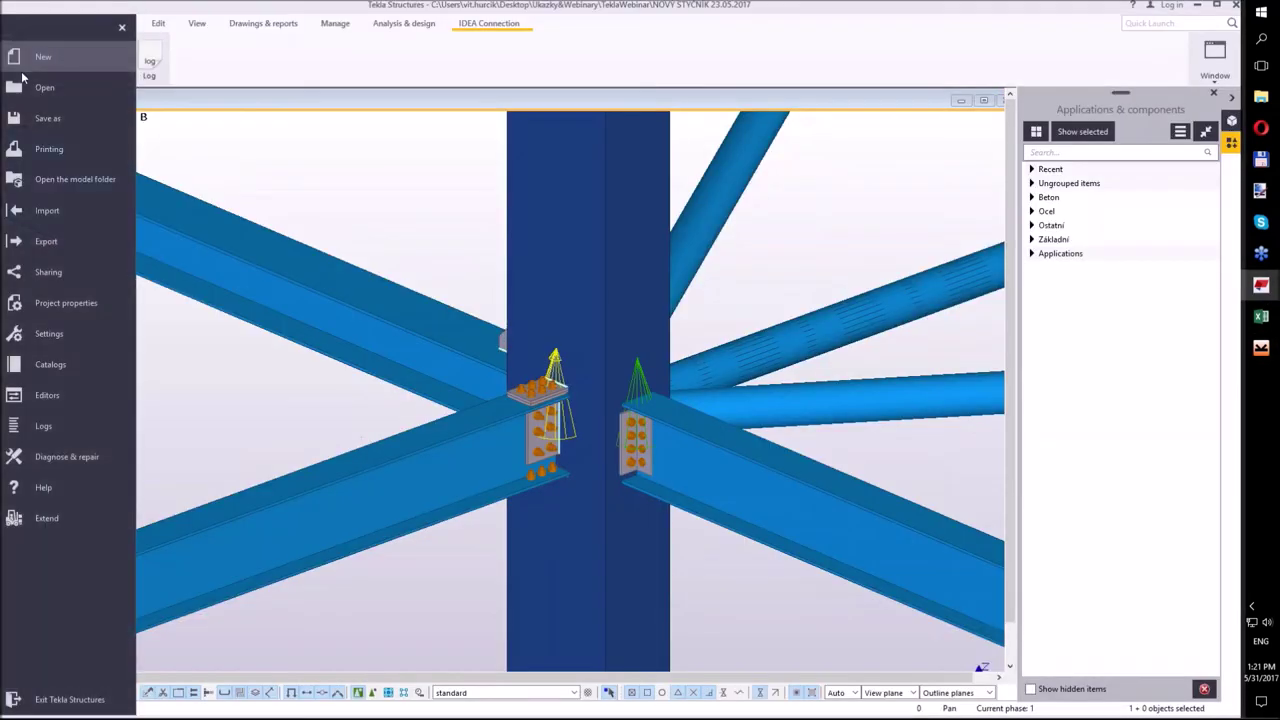
{"action": "mouse_move", "coordinate": [32, 93]}
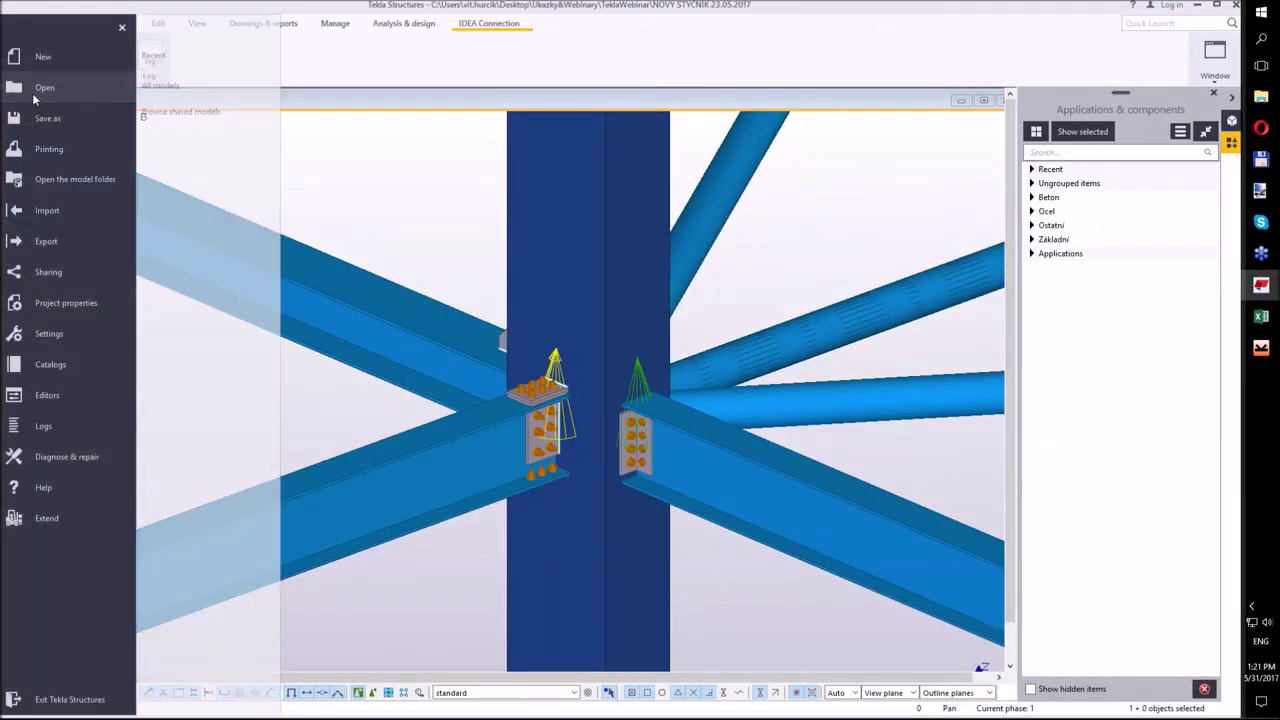
{"action": "left_click", "coordinate": [169, 56]}
{"action": "left_click", "coordinate": [342, 128]}
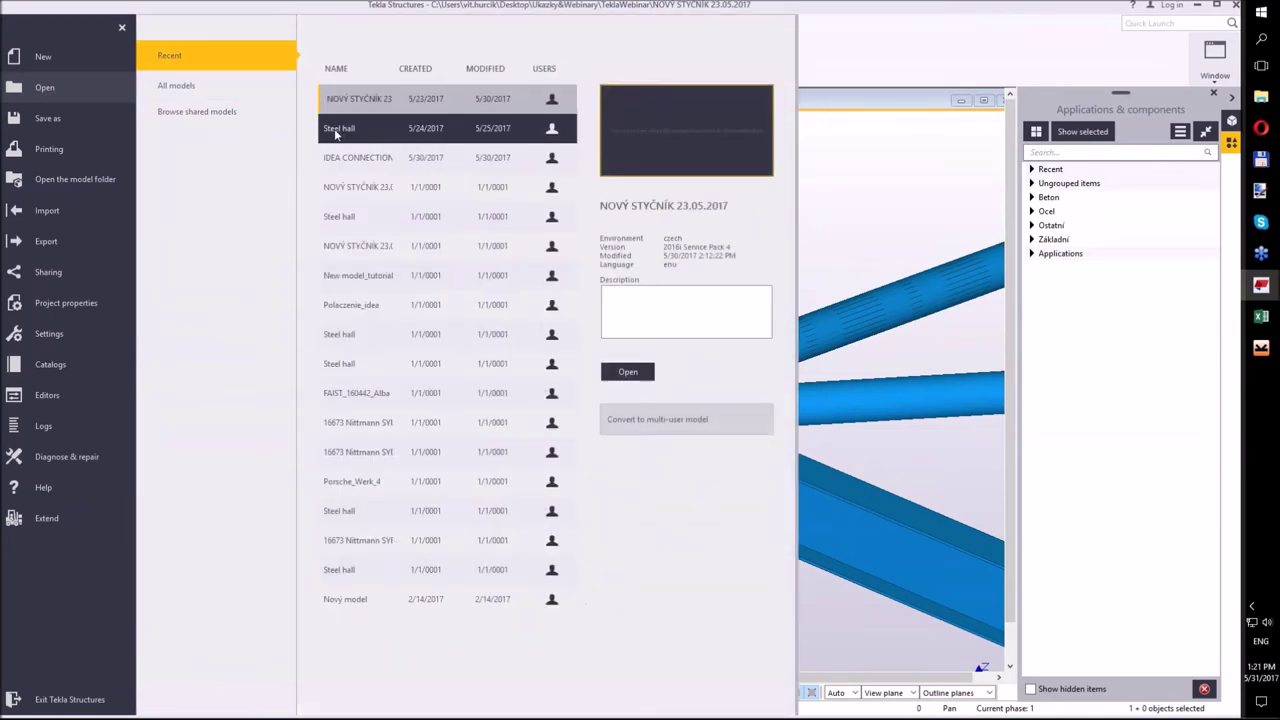
{"action": "left_click", "coordinate": [628, 372]}
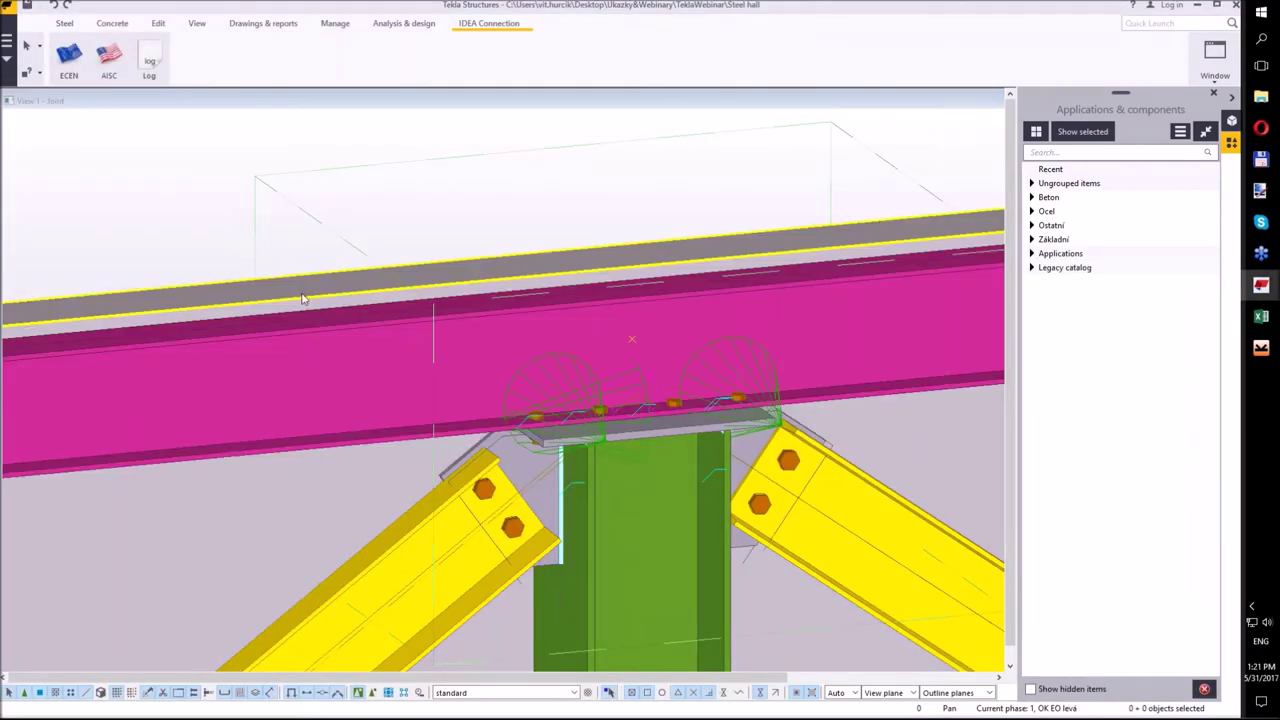
- Hide the panels above and behind the magenta beam to expose the joint
{"action": "right_click", "coordinate": [305, 291]}
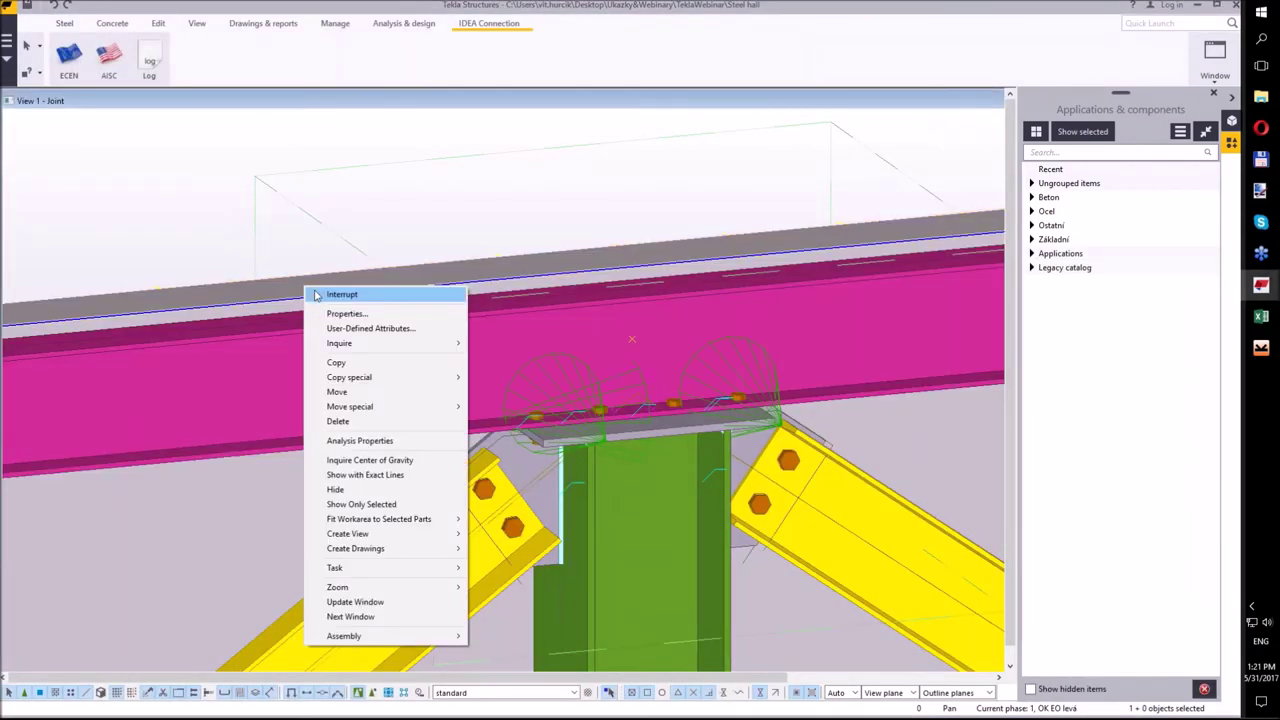
{"action": "left_click", "coordinate": [335, 489]}
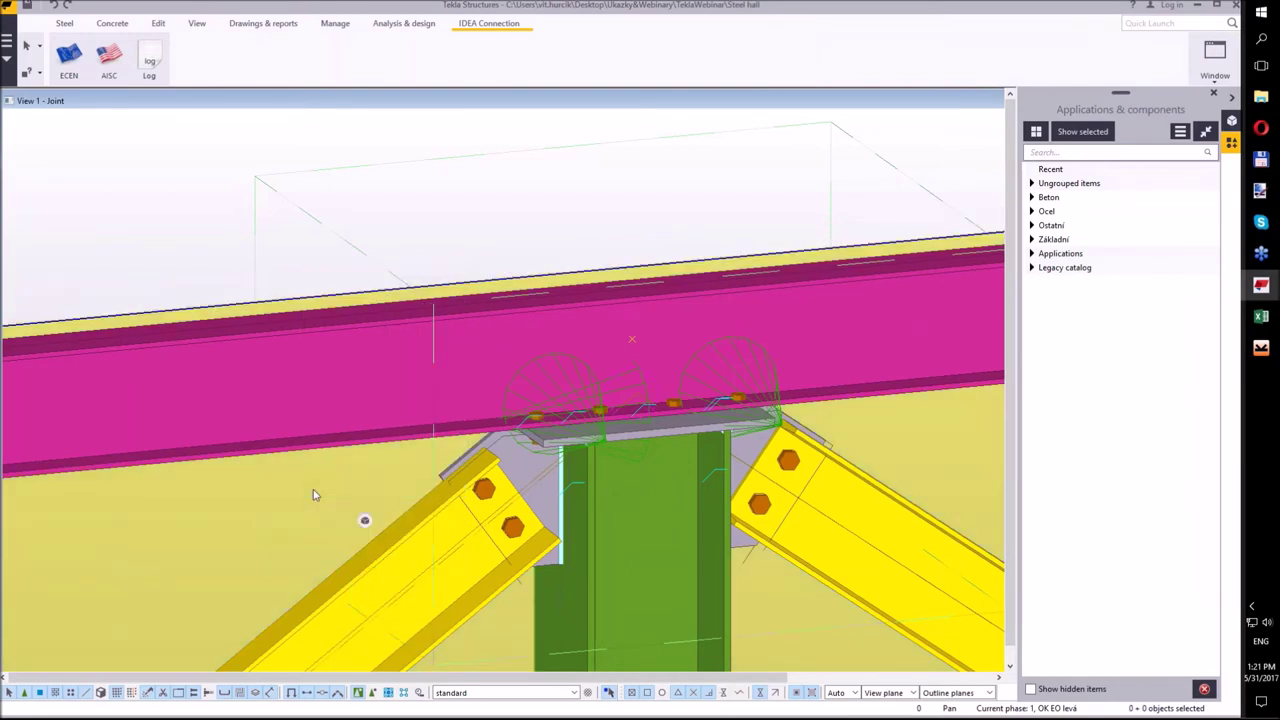
{"action": "middle_click_drag", "start_coordinate": [179, 207], "coordinate": [193, 208]}
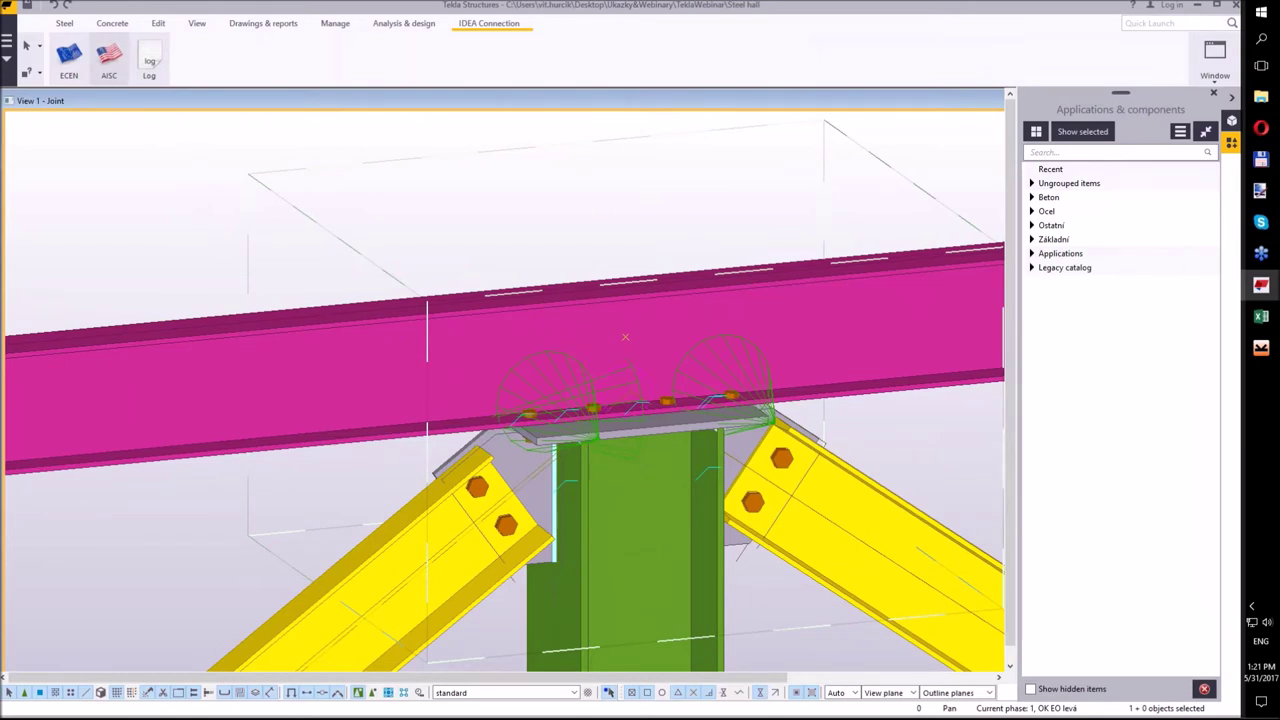
- Start an ECEN connection export at the point on the magenta beam, choosing the green column, that beam and both yellow braces as members
{"action": "left_click", "coordinate": [69, 58]}
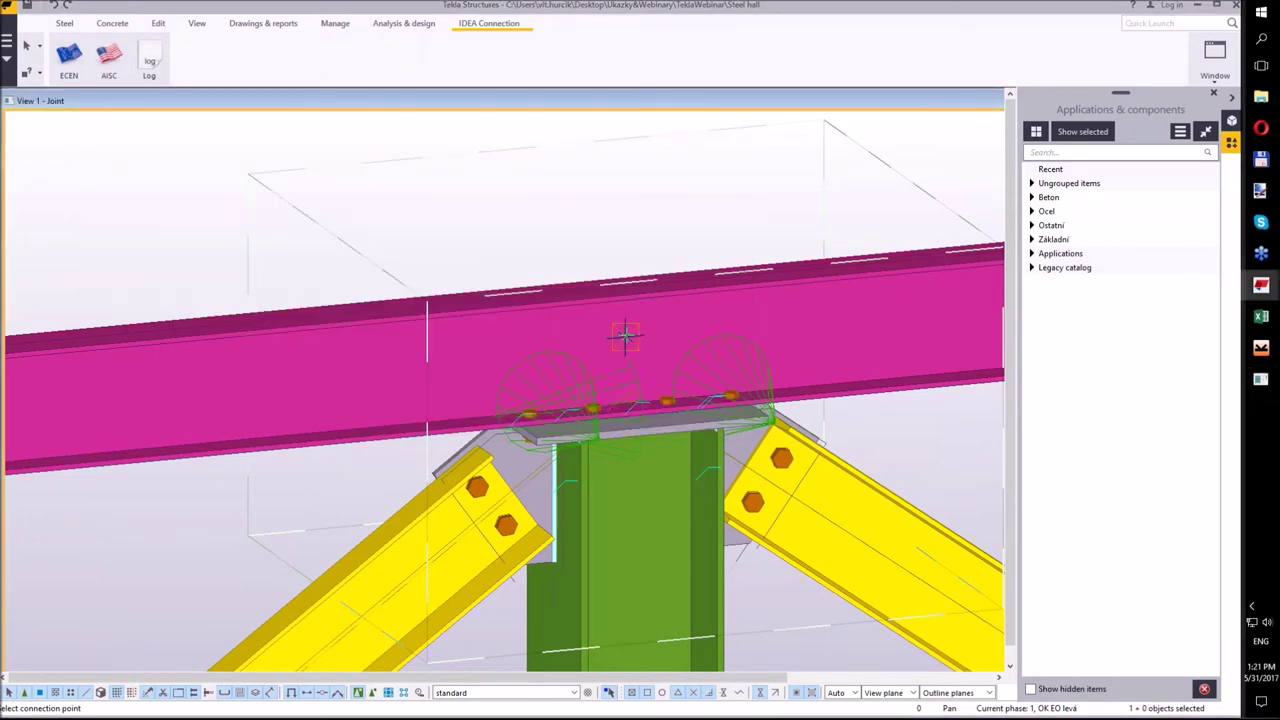
{"action": "left_click", "coordinate": [625, 337]}
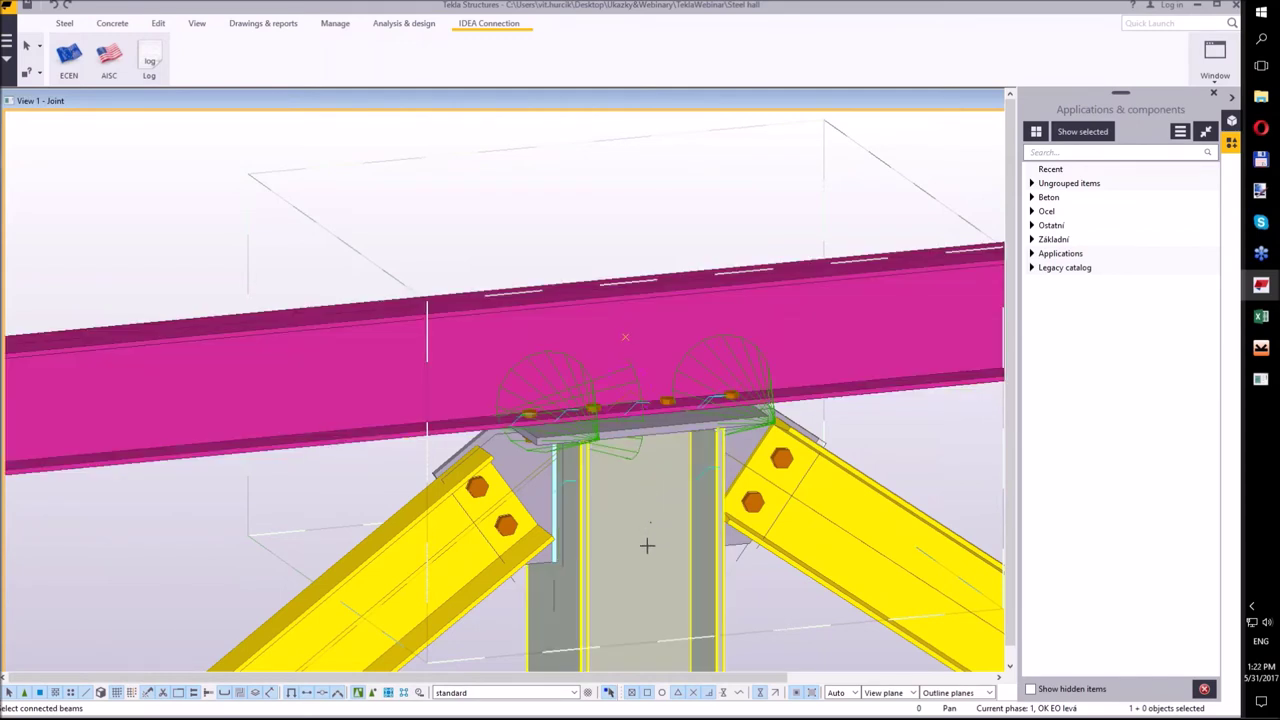
{"action": "left_click", "coordinate": [425, 441]}
{"action": "left_click", "coordinate": [414, 516]}
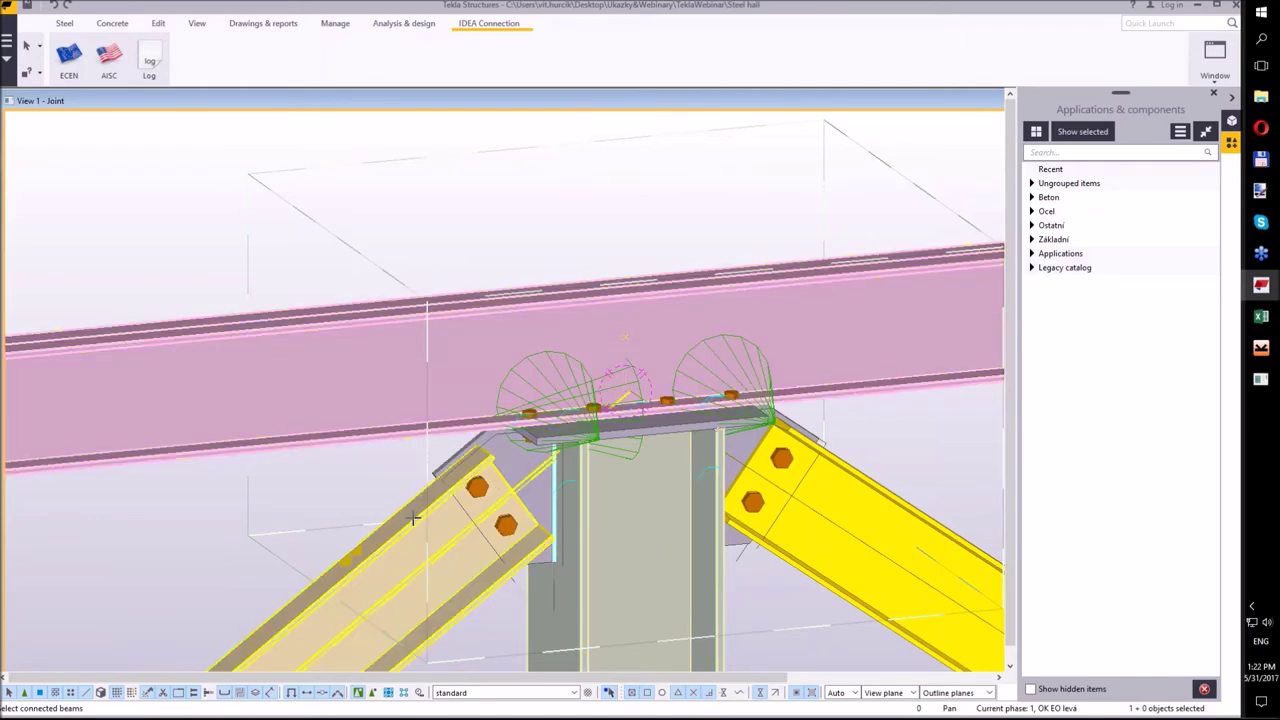
{"action": "left_click", "coordinate": [871, 521]}
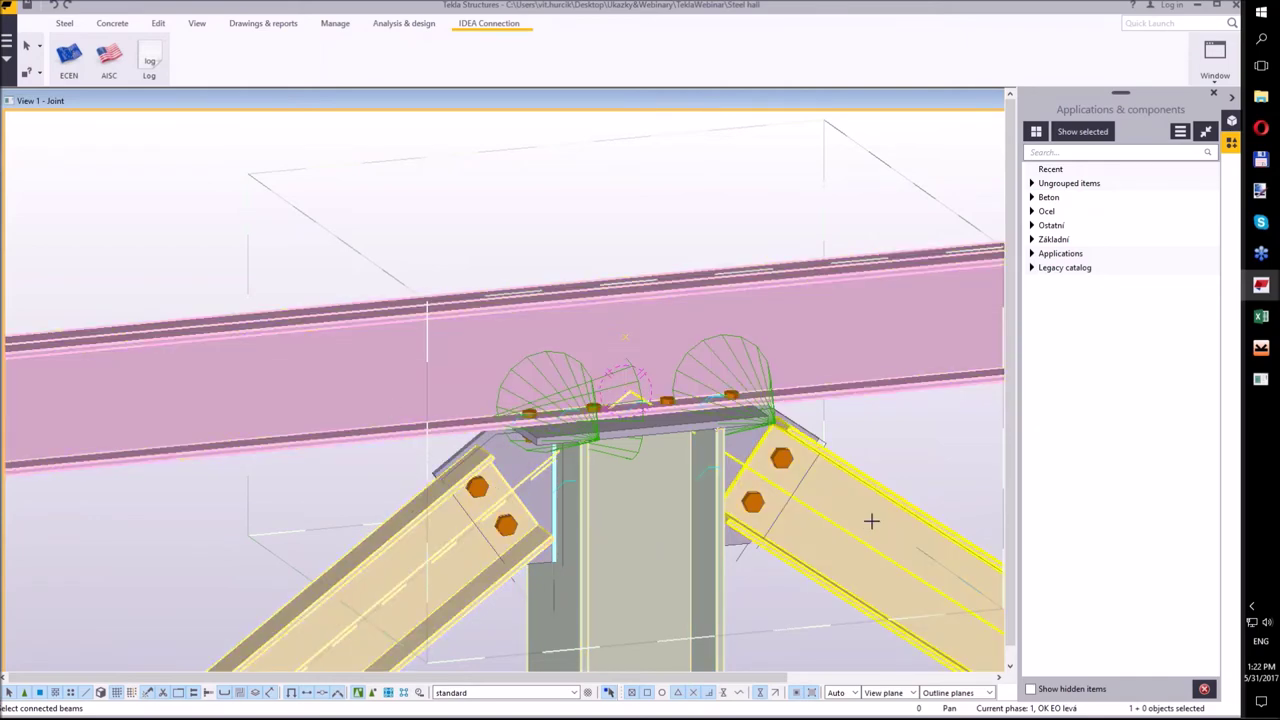
{"action": "middle_click", "coordinate": [379, 193]}
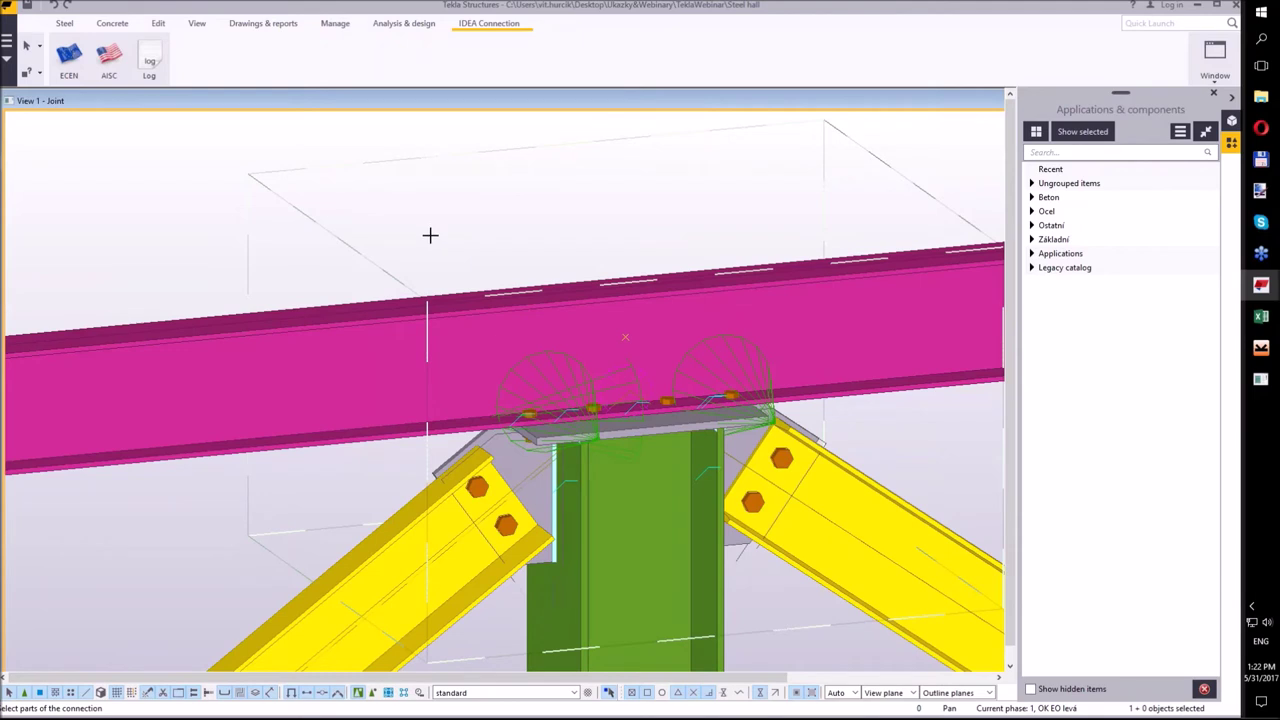
- Select all parts around the joint and save the connection as idea-tekla on the Desktop, replacing the existing file
{"action": "left_click_drag", "start_coordinate": [385, 226], "coordinate": [829, 624]}
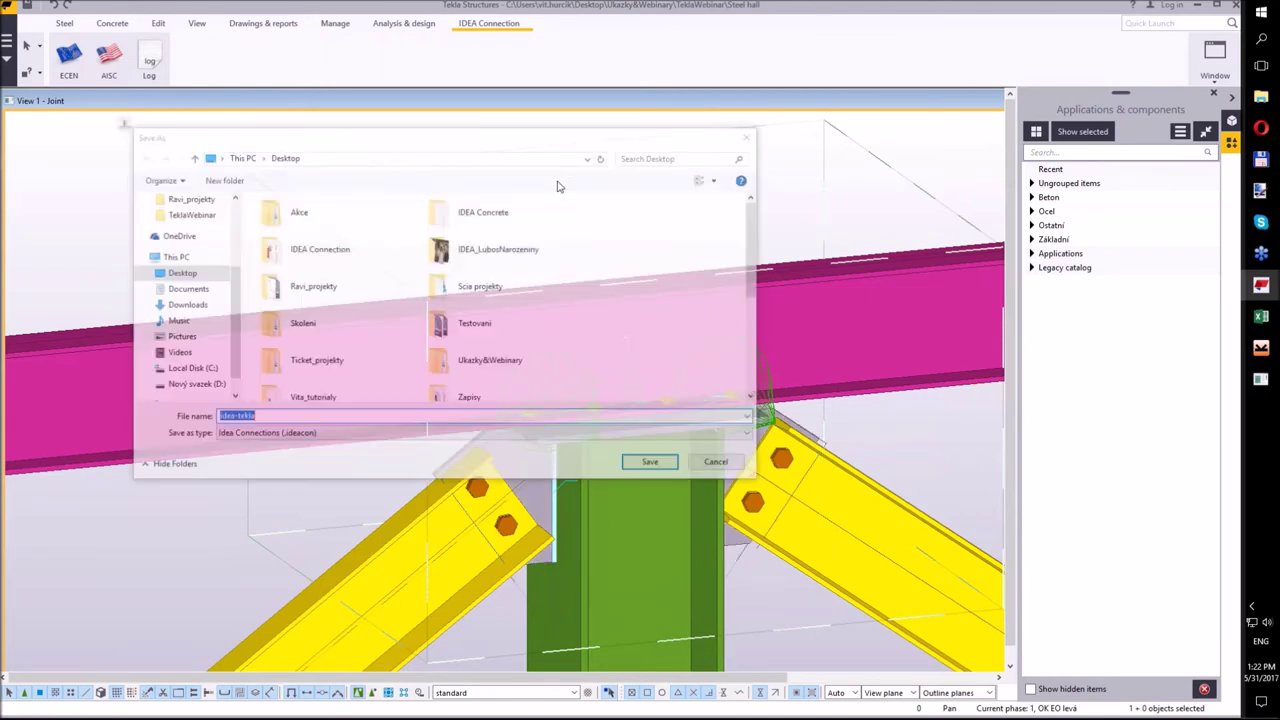
{"action": "left_click", "coordinate": [653, 464]}
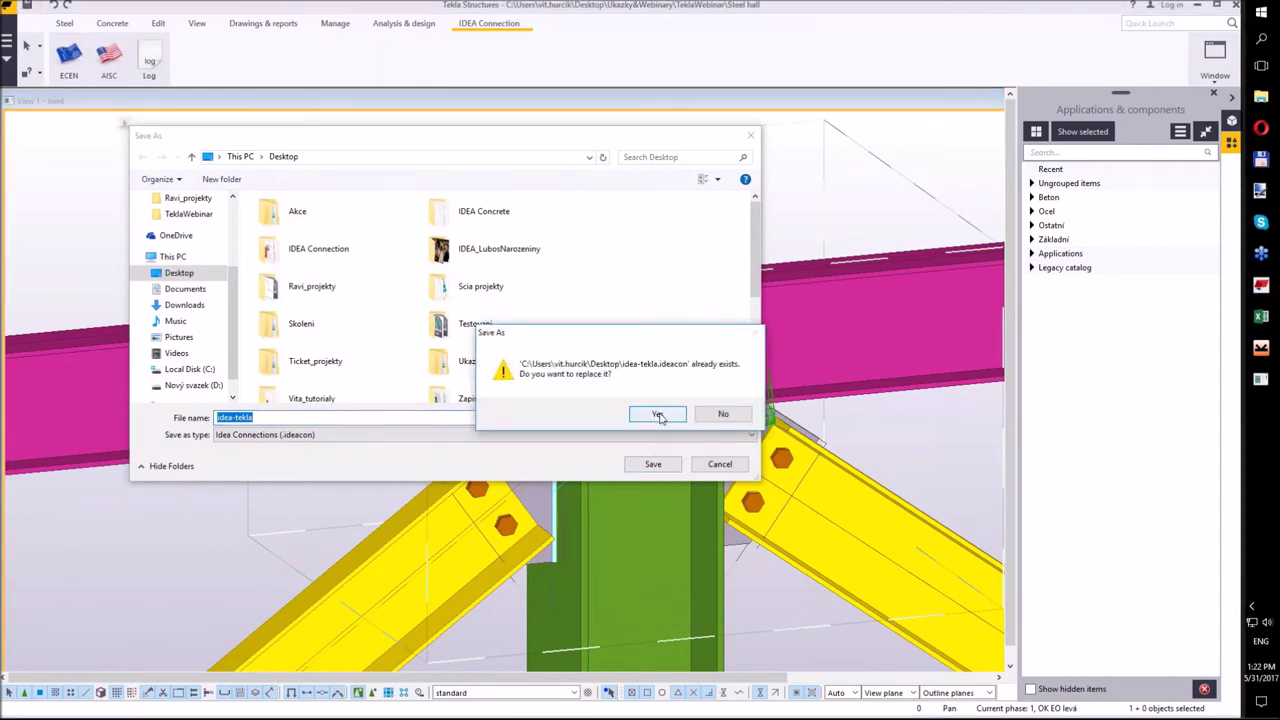
{"action": "left_click", "coordinate": [659, 415]}
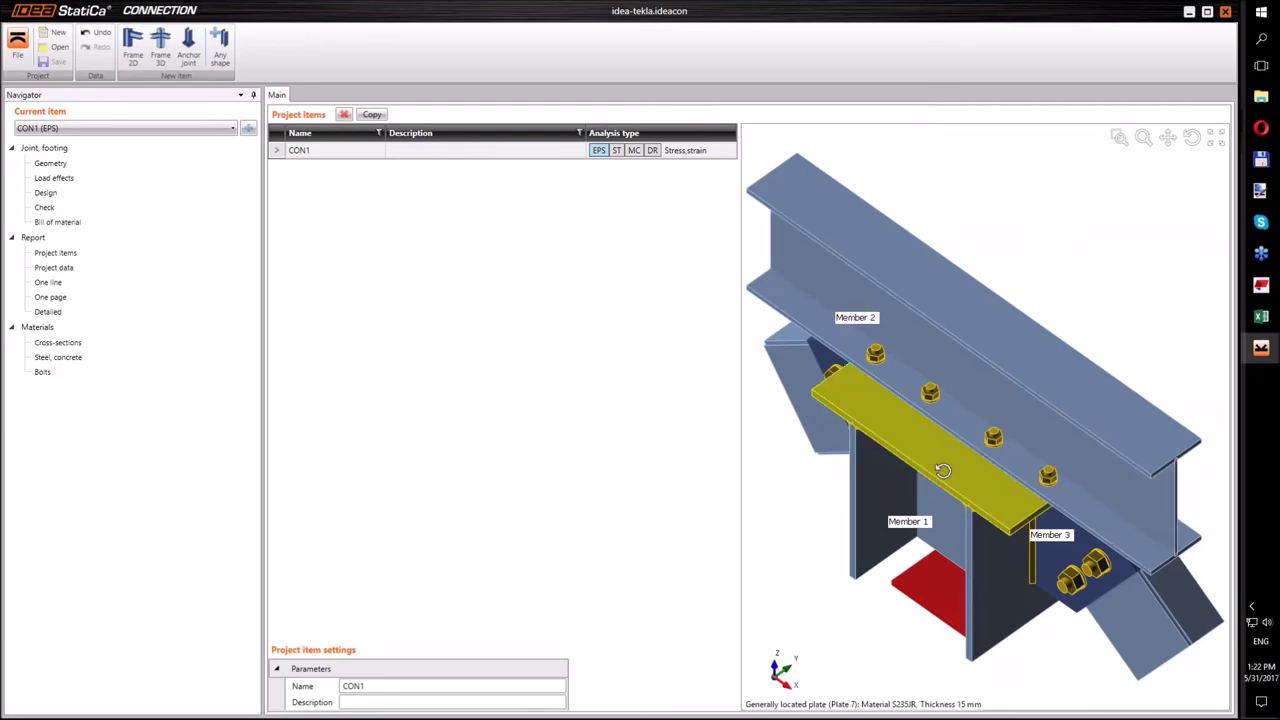
- Examine the imported joint and Member 3's cross-section in IDEA StatiCa Connection's geometry data, and open the load effects
{"action": "mouse_move", "coordinate": [943, 470]}
{"action": "right_mouse_down"}
{"action": "mouse_move", "coordinate": [978, 477]}
{"action": "mouse_move", "coordinate": [950, 450]}
{"action": "right_mouse_up"}
{"action": "scroll", "coordinate": [978, 477], "scroll_direction": "down", "scroll_amount": 2}
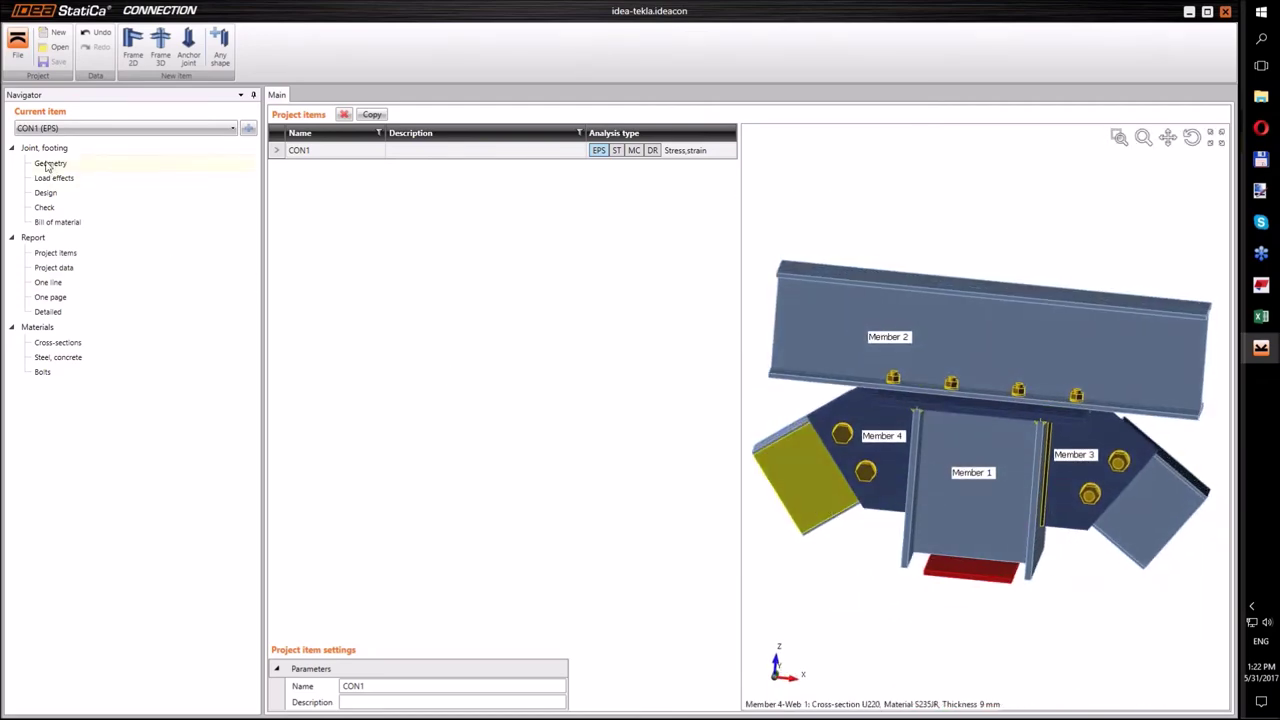
{"action": "left_click", "coordinate": [48, 164]}
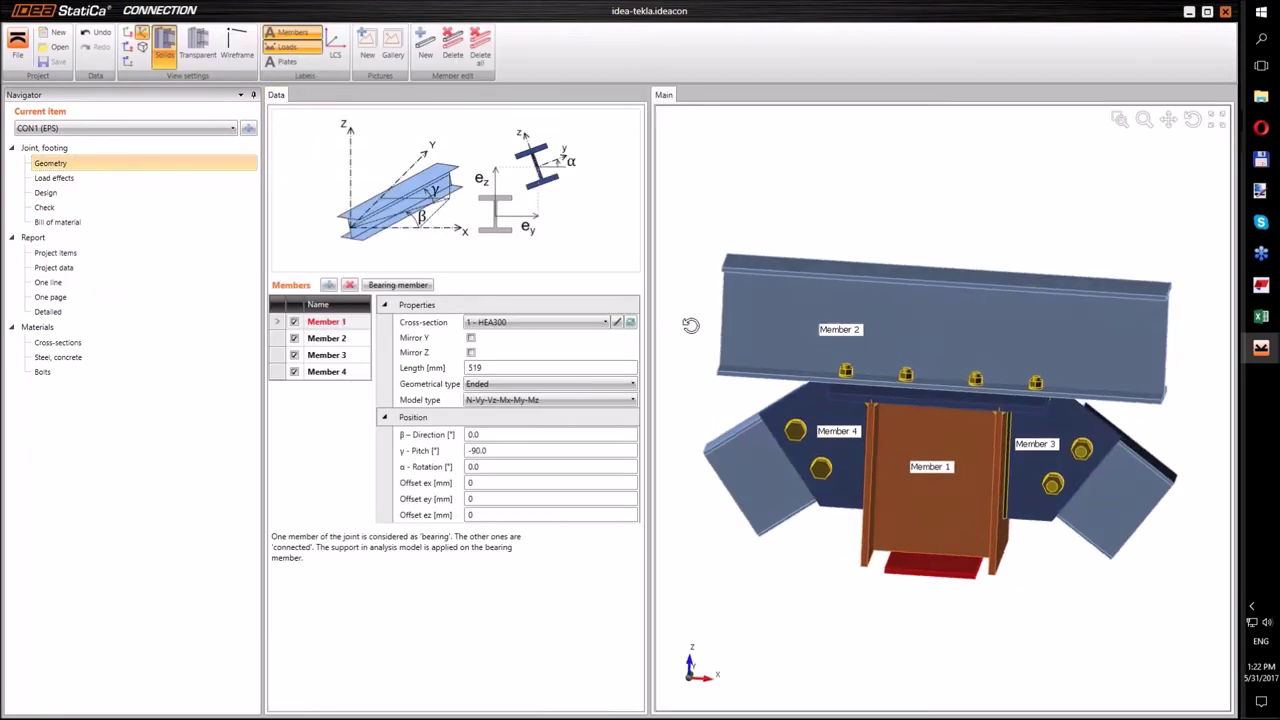
{"action": "left_click", "coordinate": [280, 359]}
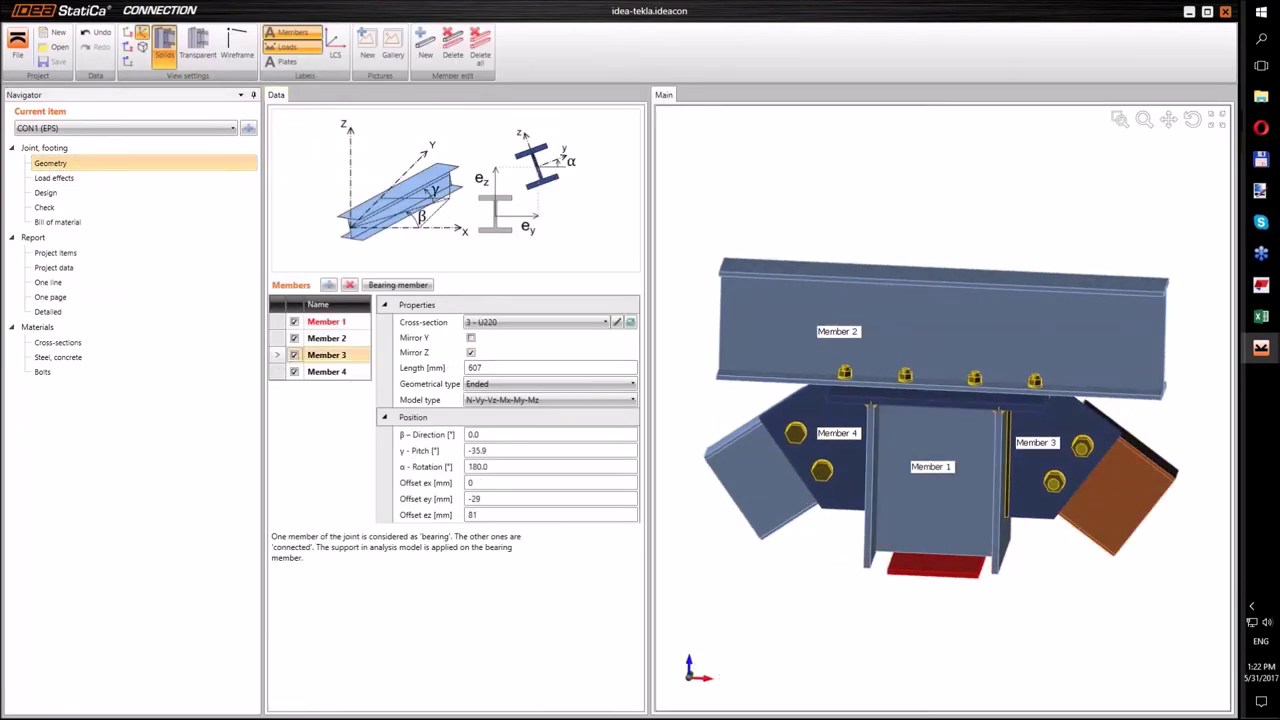
{"action": "left_click", "coordinate": [500, 329]}
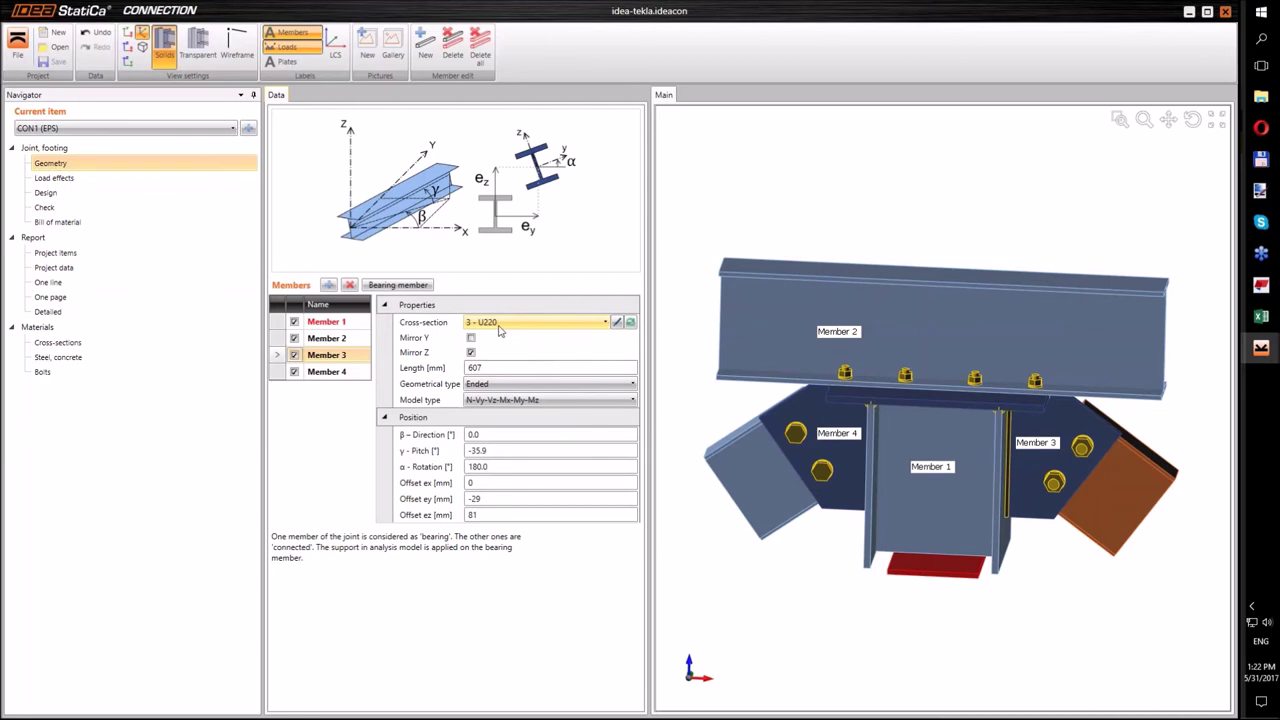
{"action": "left_click", "coordinate": [62, 178]}
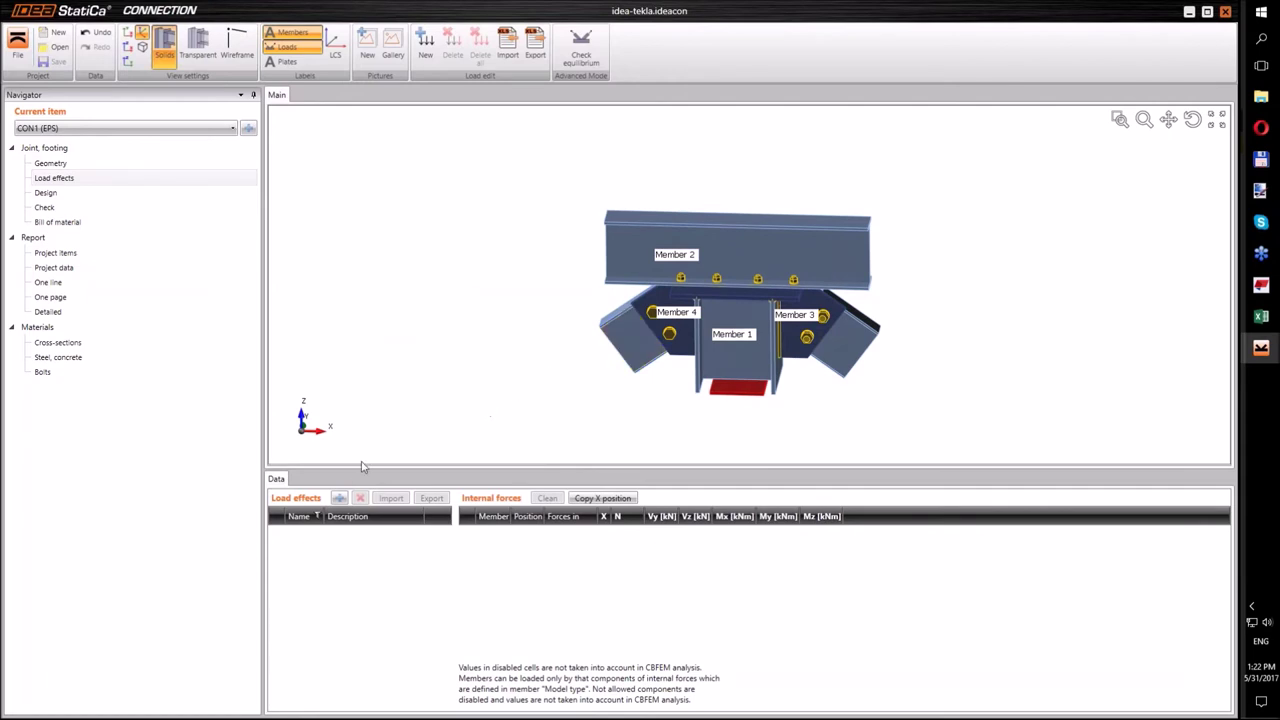
- Add a load effect with axial forces N of 100 kN at both ends of Member 2, -50 kN on Member 3 and 50 kN on Member 4
{"action": "left_click", "coordinate": [340, 497]}
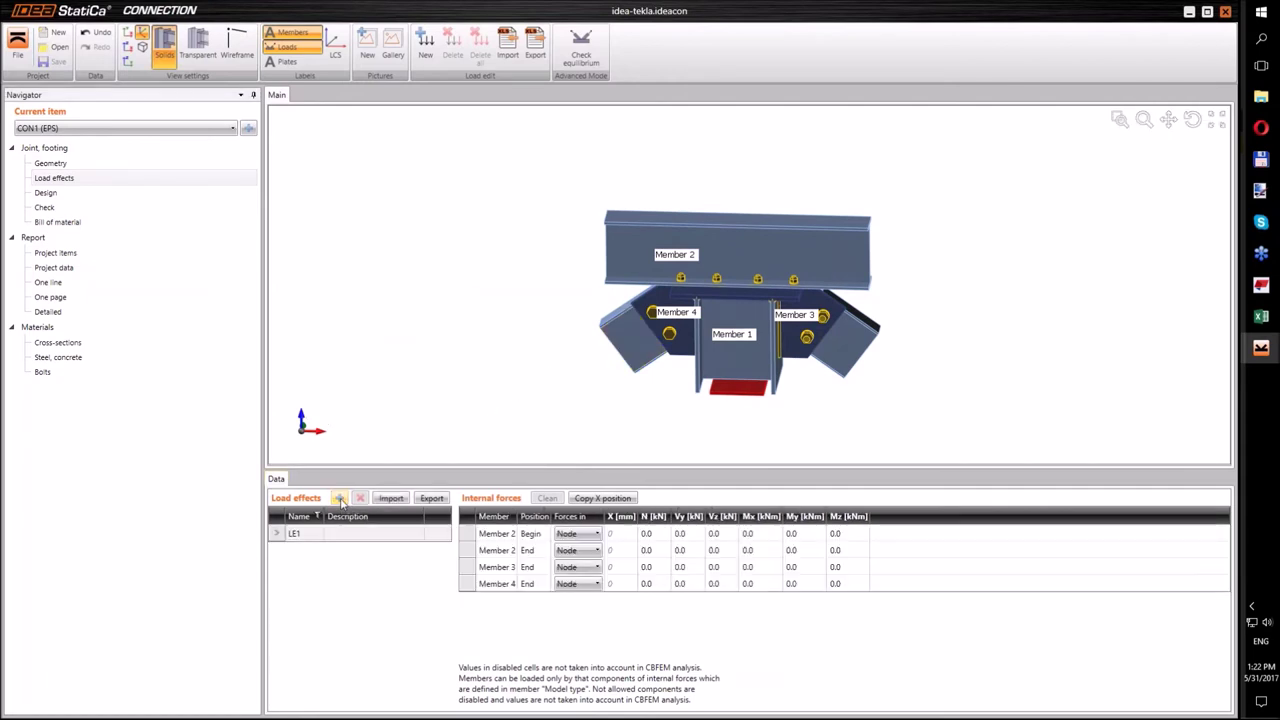
{"action": "left_click", "coordinate": [647, 534]}
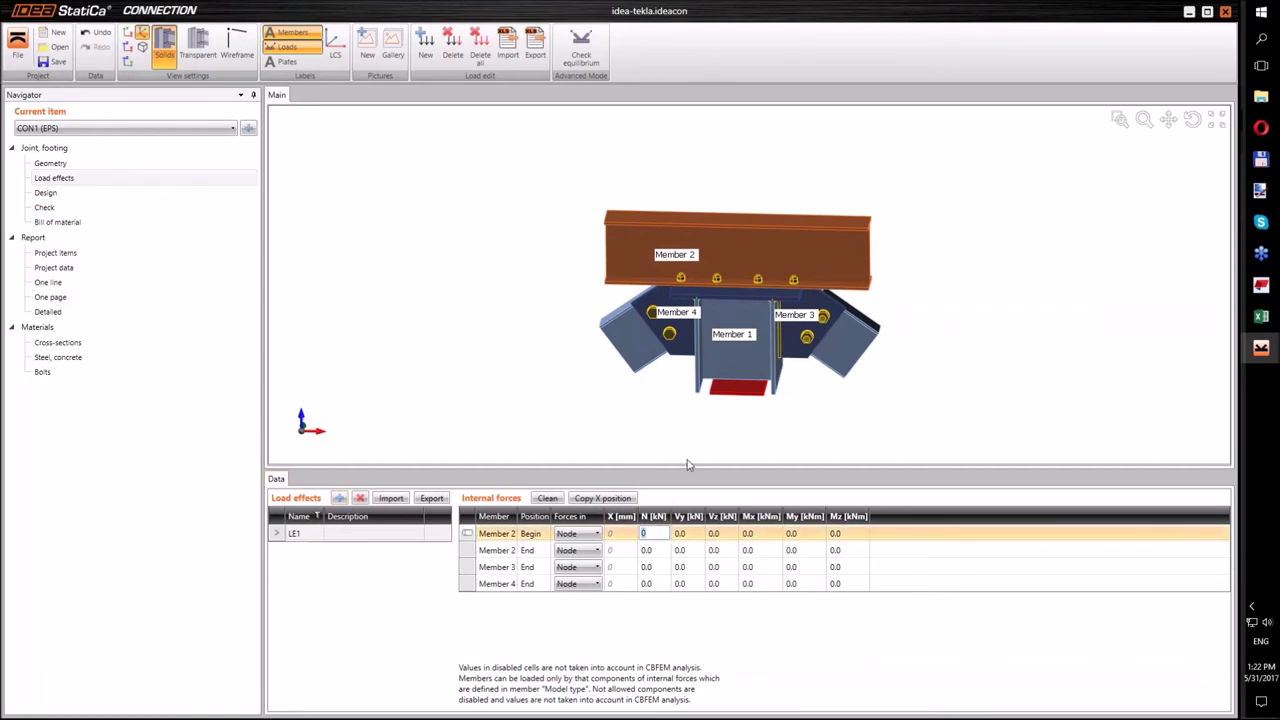
{"action": "key", "text": "Return"}
{"action": "type", "text": "10"}
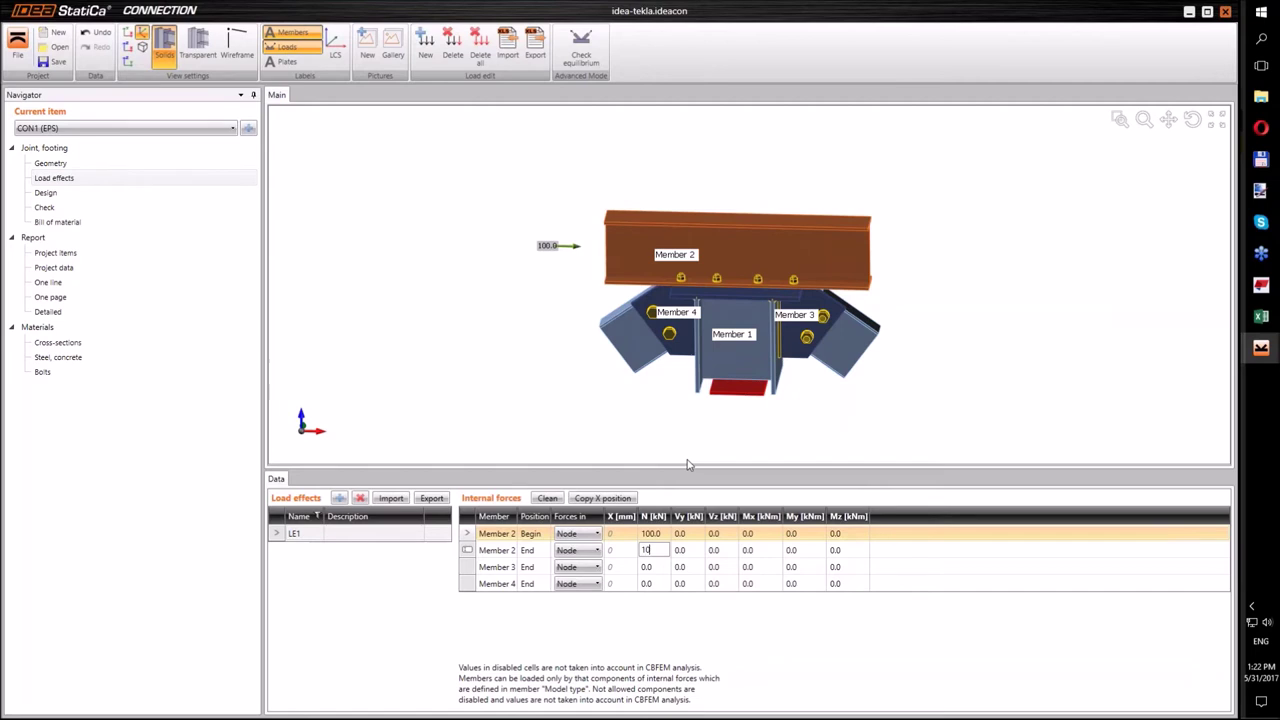
{"action": "type", "text": "0"}
{"action": "key", "text": "Return"}
{"action": "type", "text": "-50"}
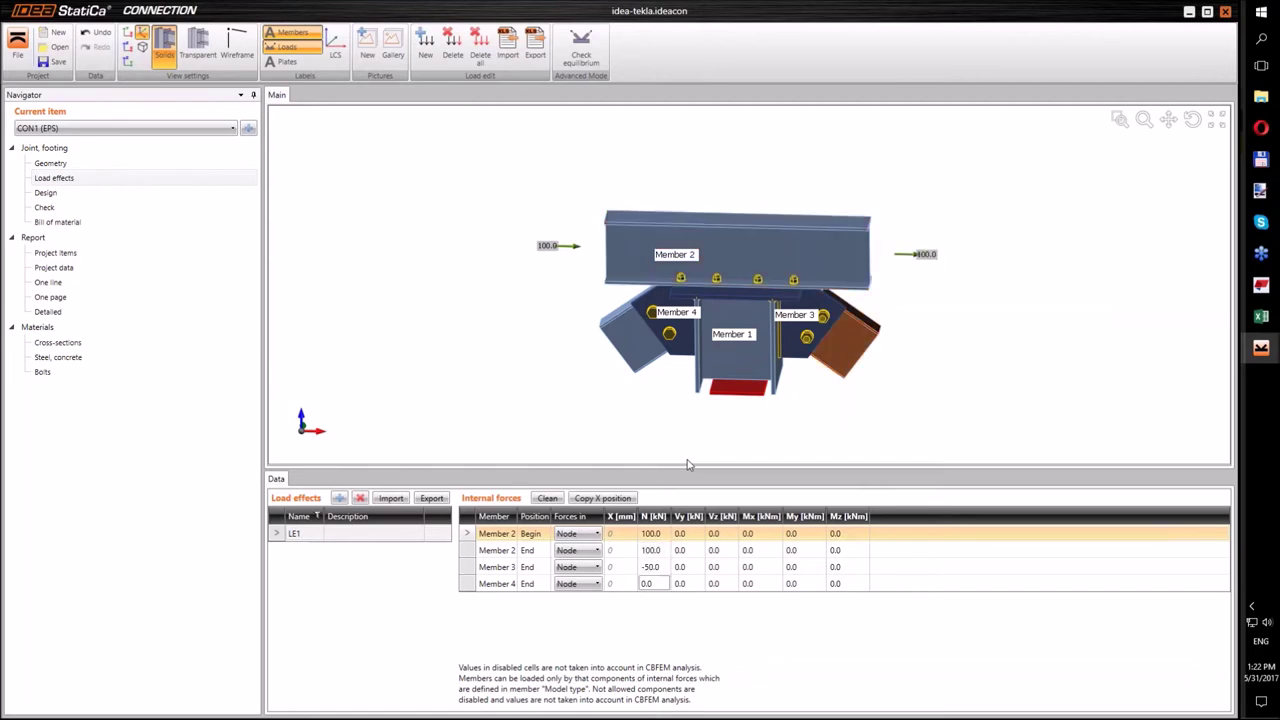
{"action": "key", "text": "Return"}
{"action": "type", "text": "50"}
{"action": "key", "text": "Tab"}
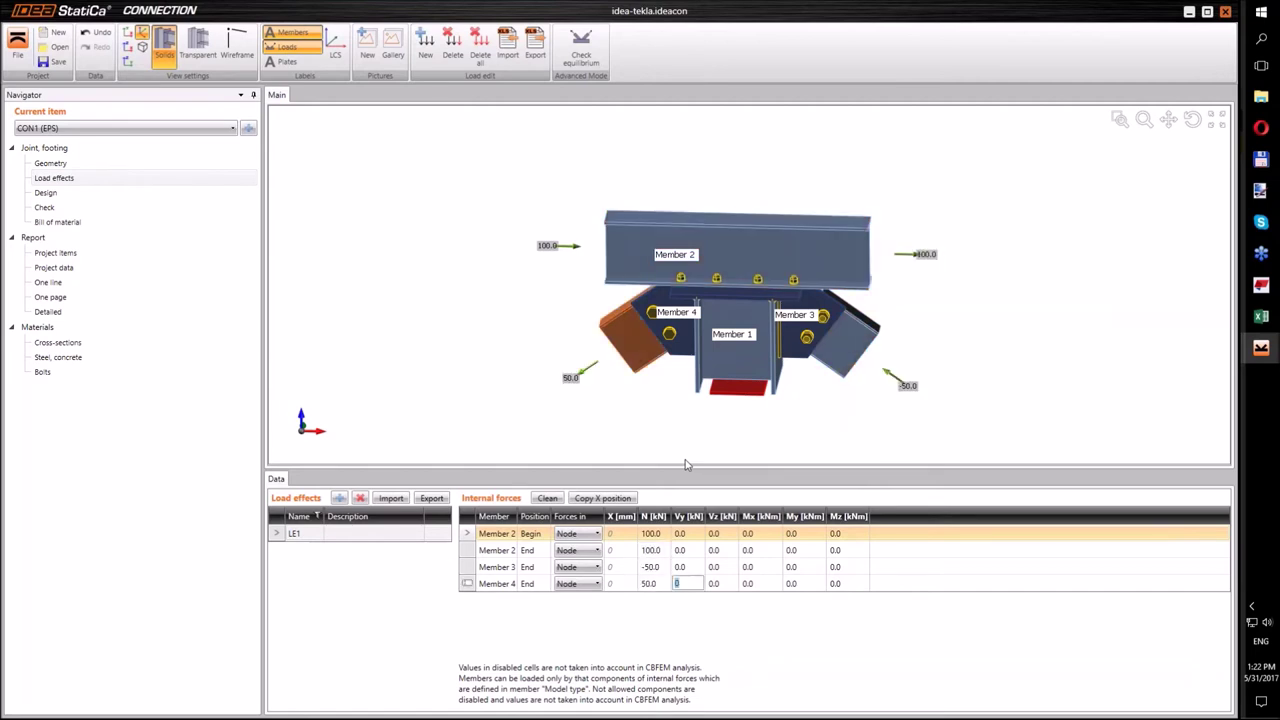
- Set the shear forces Vz to -30 kN at both ends of Member 2, 24 kN on Member 3 and -24 kN on Member 4
{"action": "left_click", "coordinate": [722, 533]}
{"action": "type", "text": "-30"}
{"action": "key", "text": "Return"}
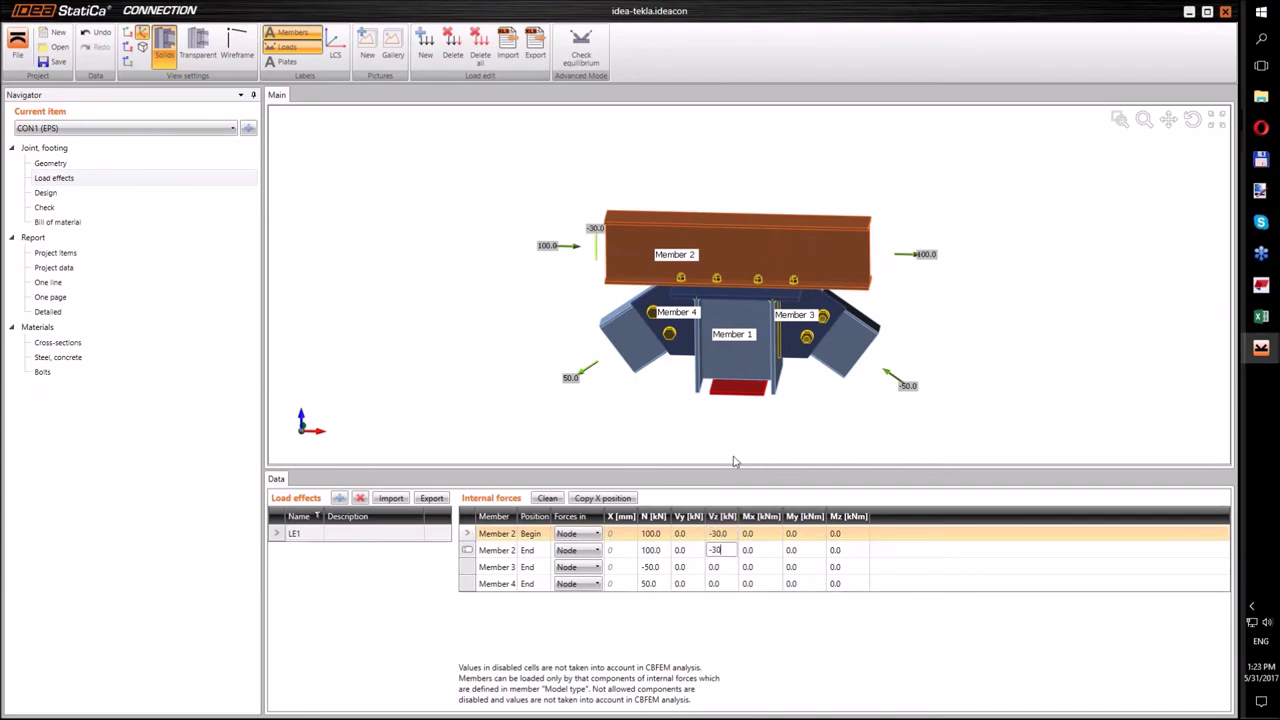
{"action": "type", "text": "-30"}
{"action": "key", "text": "Return"}
{"action": "type", "text": "2"}
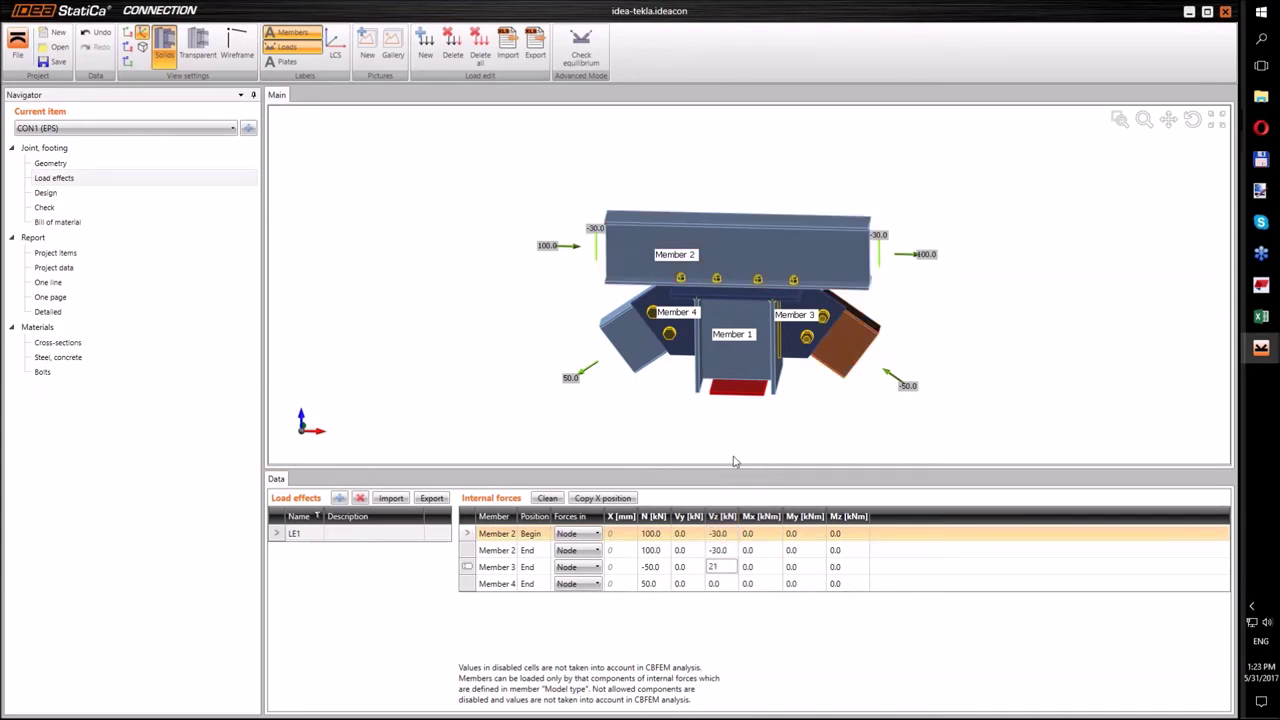
{"action": "type", "text": "4"}
{"action": "key", "text": "Return"}
{"action": "type", "text": "-24"}
{"action": "key", "text": "Tab"}
{"action": "right_click_drag", "start_coordinate": [800, 384], "coordinate": [911, 323]}
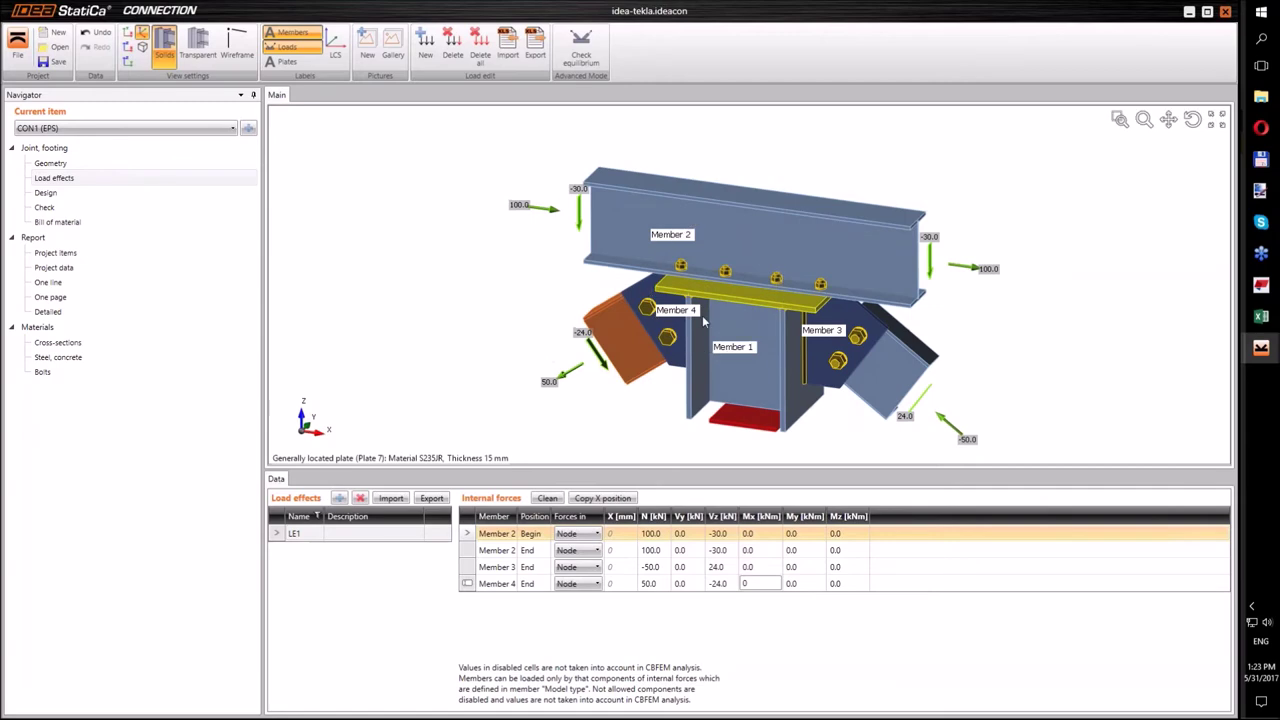
- In the design operations, set the shear force transfer of all three bolt groups to Bearing - tension/shear interaction
{"action": "left_click", "coordinate": [46, 192]}
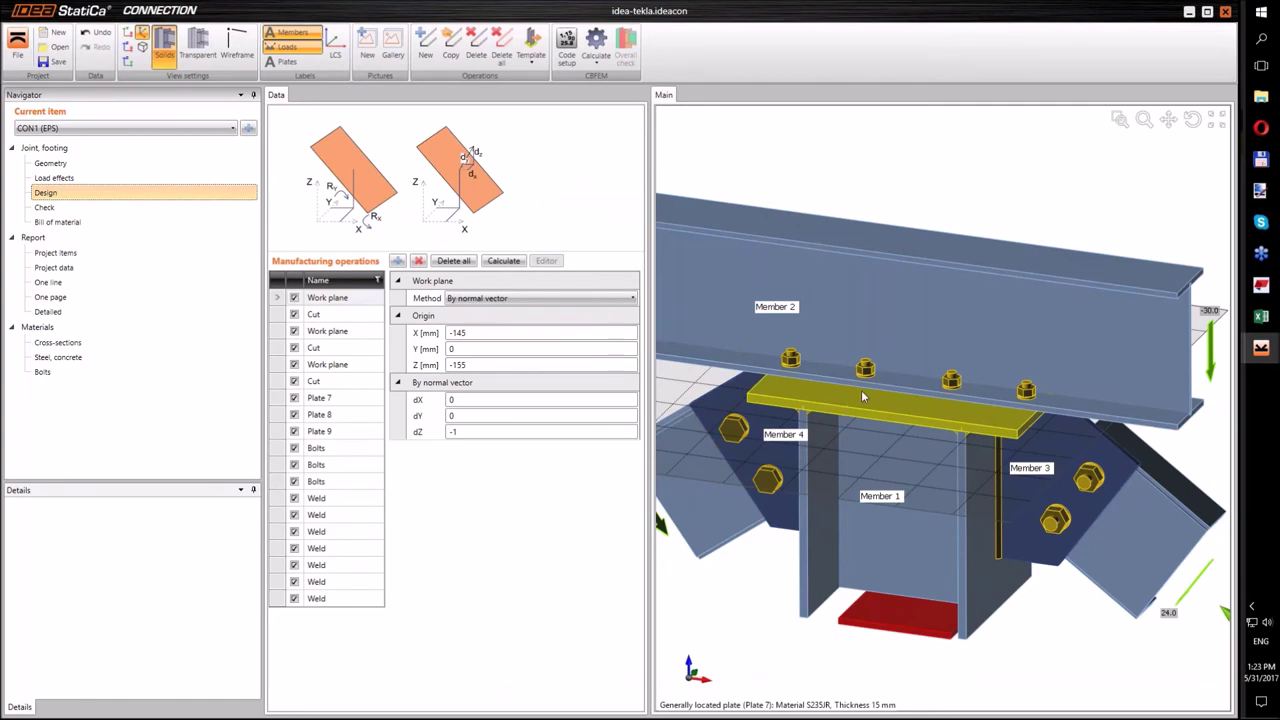
{"action": "left_click", "coordinate": [795, 365]}
{"action": "left_click", "coordinate": [577, 571]}
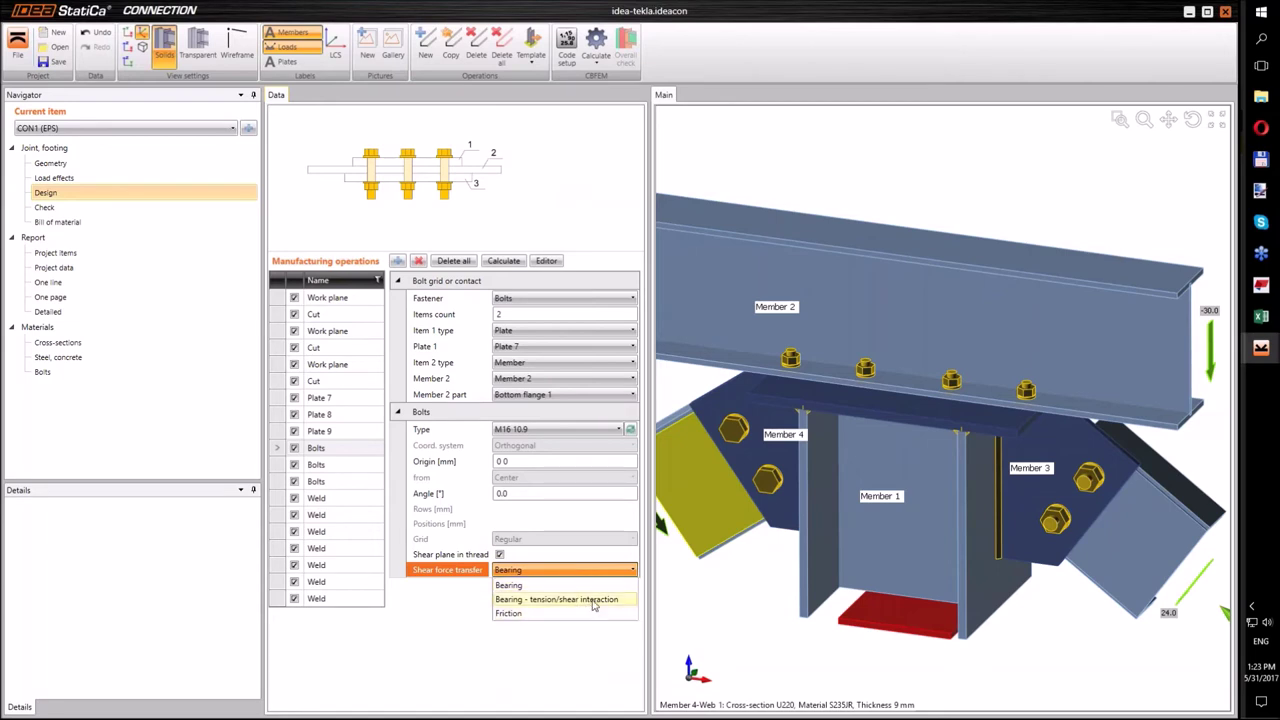
{"action": "left_click", "coordinate": [594, 601]}
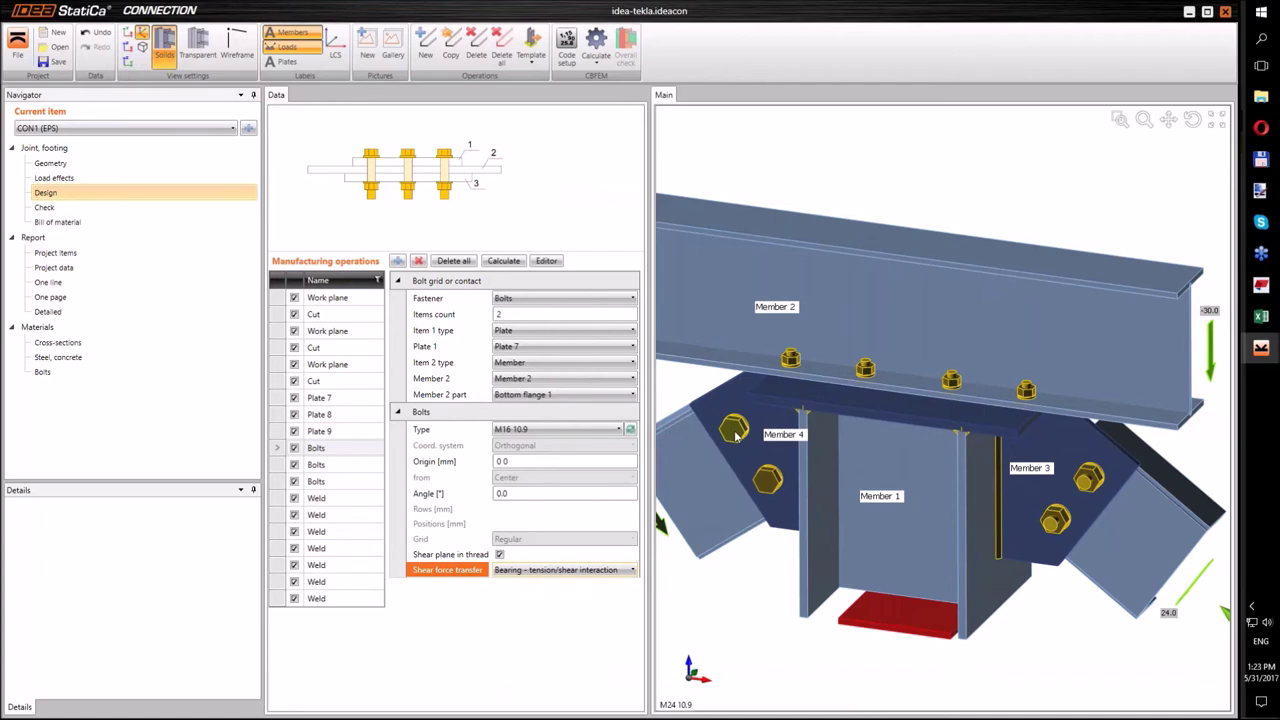
{"action": "left_click", "coordinate": [735, 433]}
{"action": "left_click", "coordinate": [558, 570]}
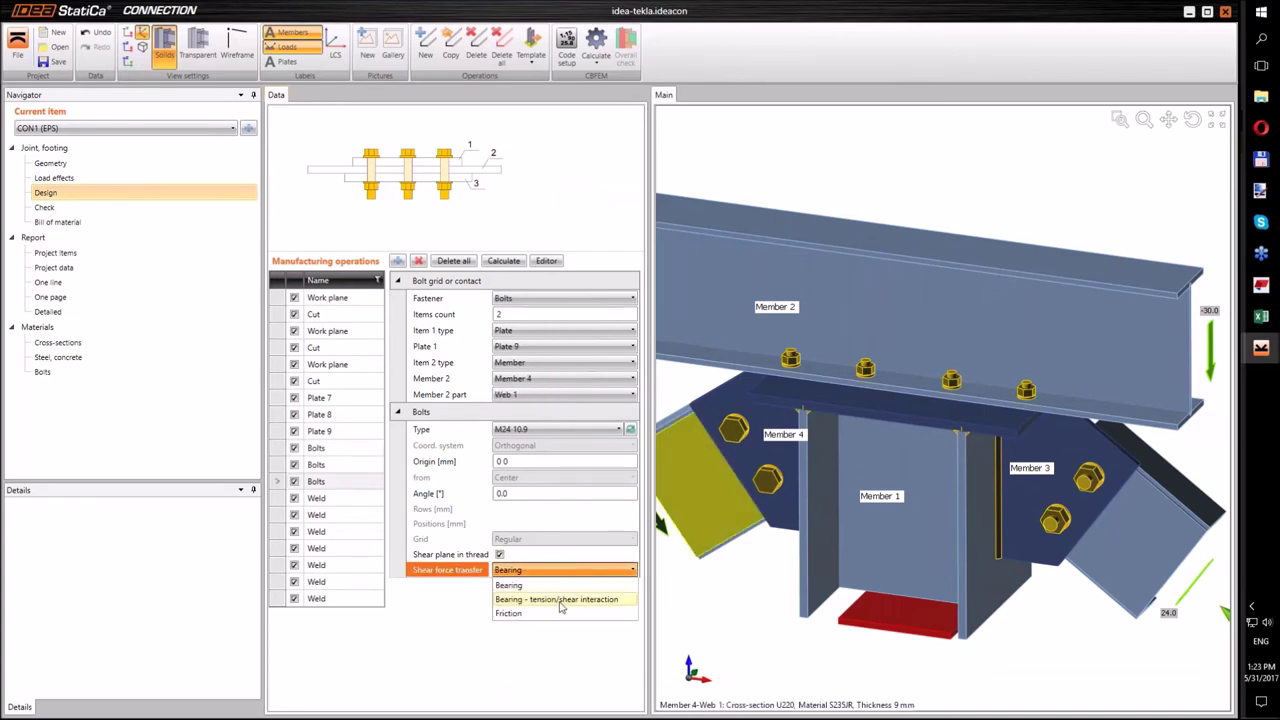
{"action": "left_click", "coordinate": [560, 599]}
{"action": "left_click", "coordinate": [1055, 522]}
{"action": "left_click", "coordinate": [598, 570]}
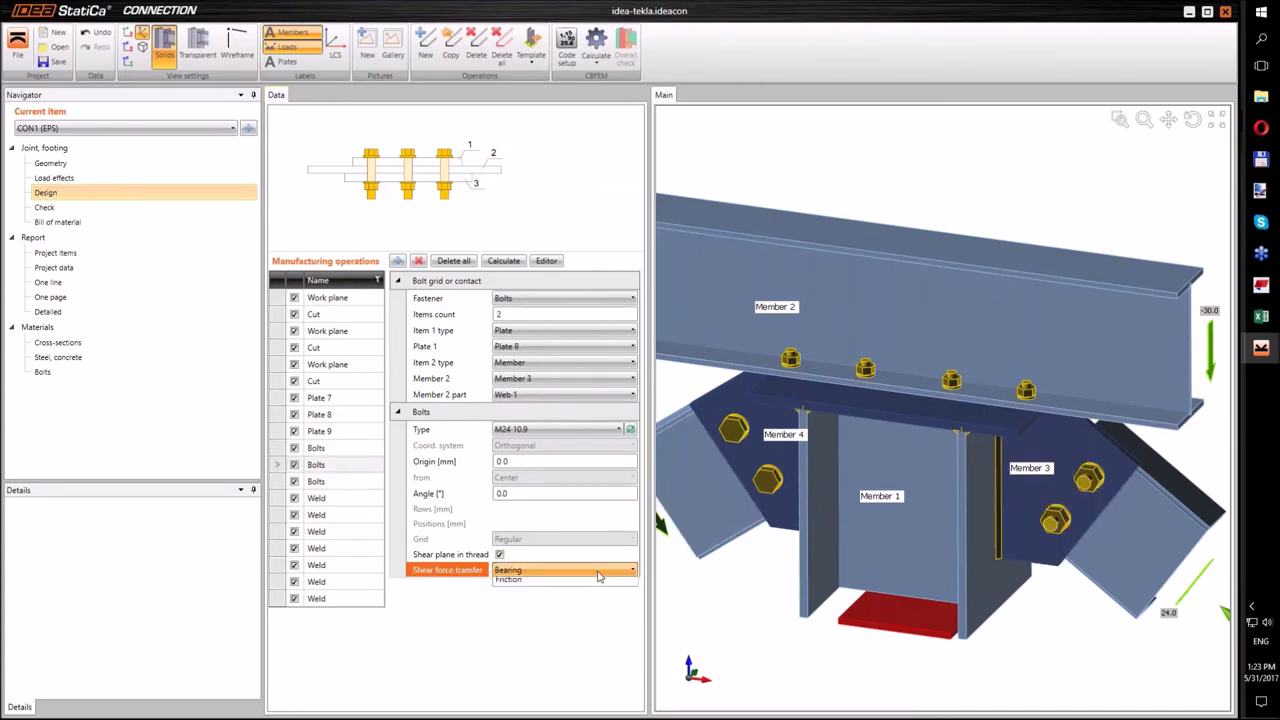
{"action": "left_click", "coordinate": [584, 600]}
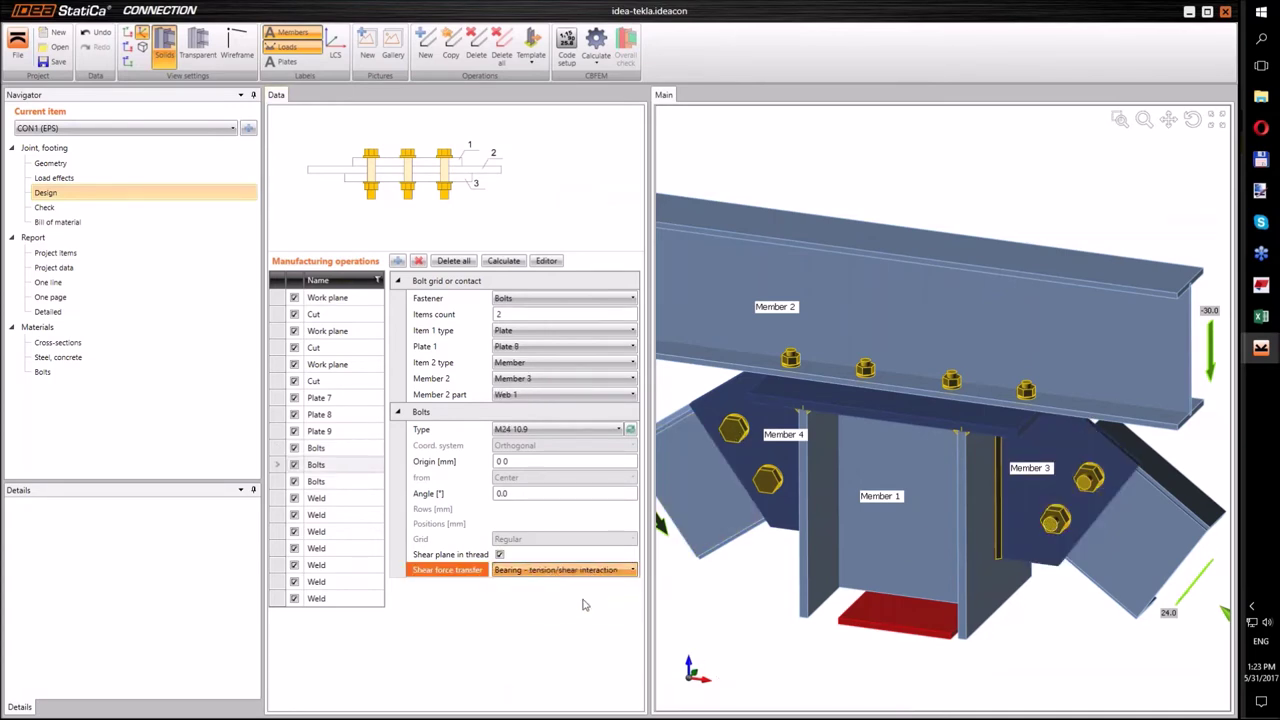
- Calculate the joint check and review the plates, bolts and welds in the results summary
{"action": "left_click", "coordinate": [46, 208]}
{"action": "left_click", "coordinate": [457, 63]}
{"action": "left_click", "coordinate": [466, 79]}
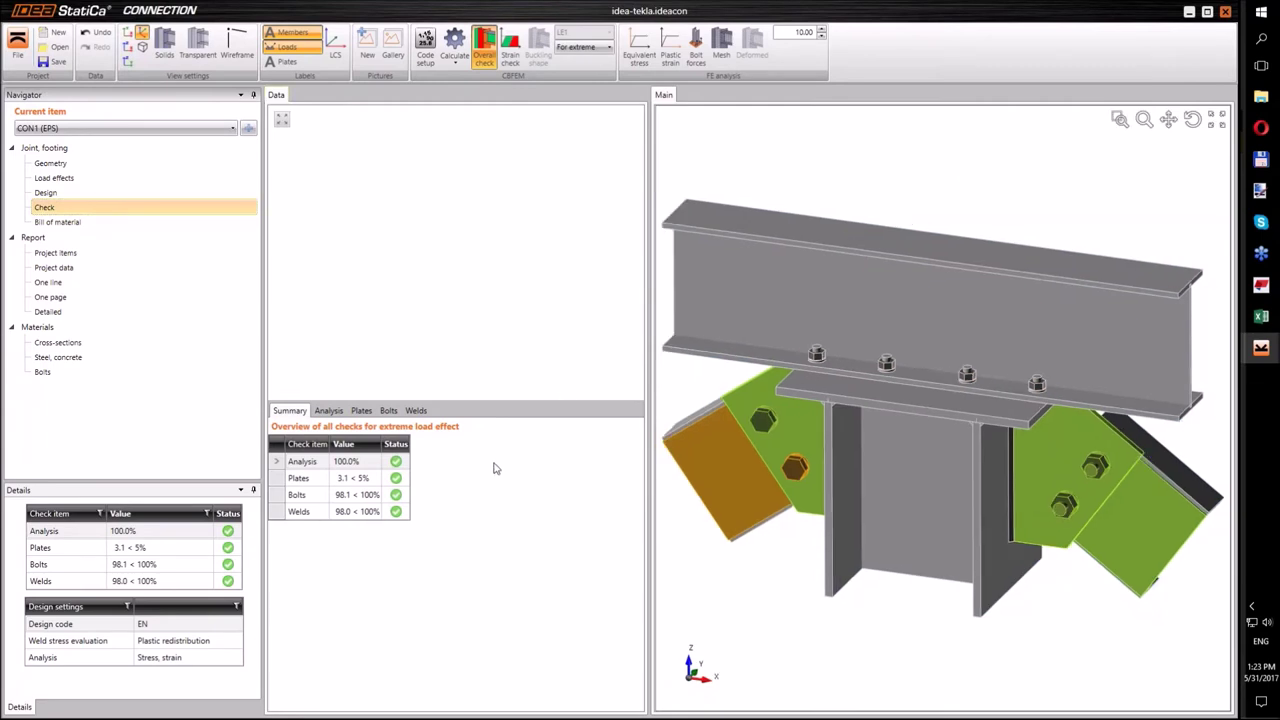
{"action": "left_click", "coordinate": [360, 480]}
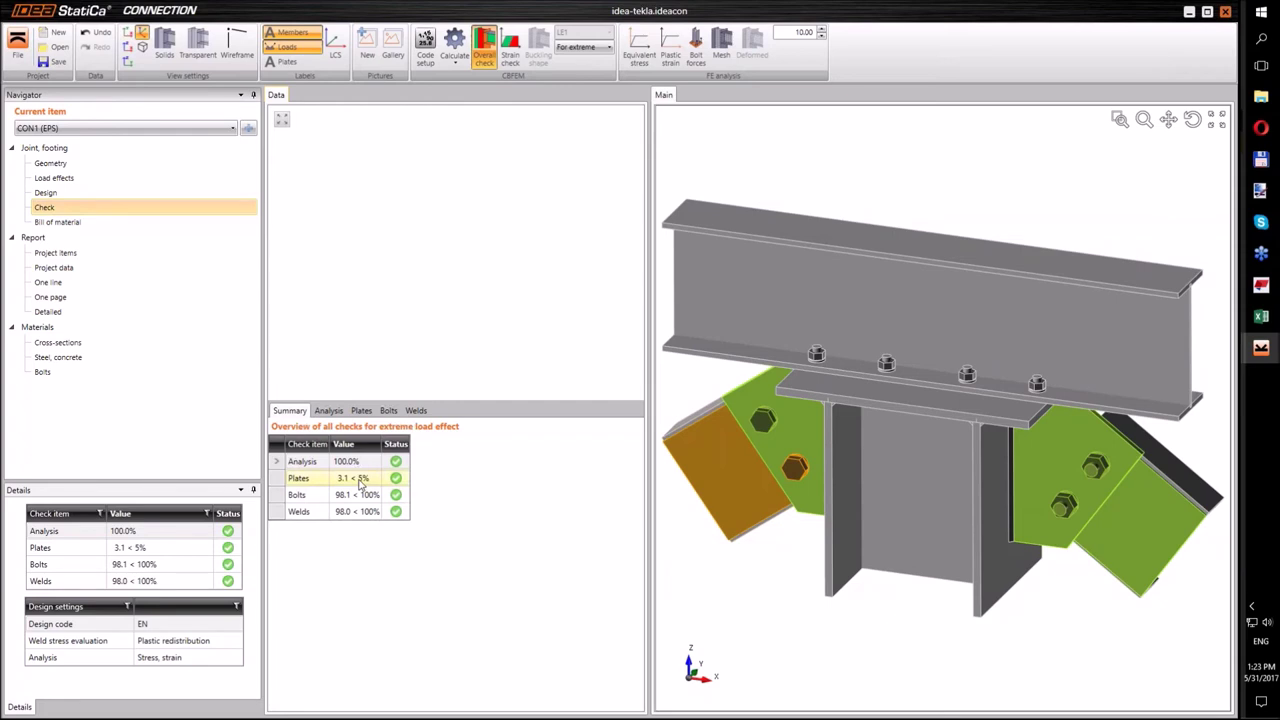
{"action": "left_click", "coordinate": [359, 495]}
{"action": "left_click", "coordinate": [360, 508]}
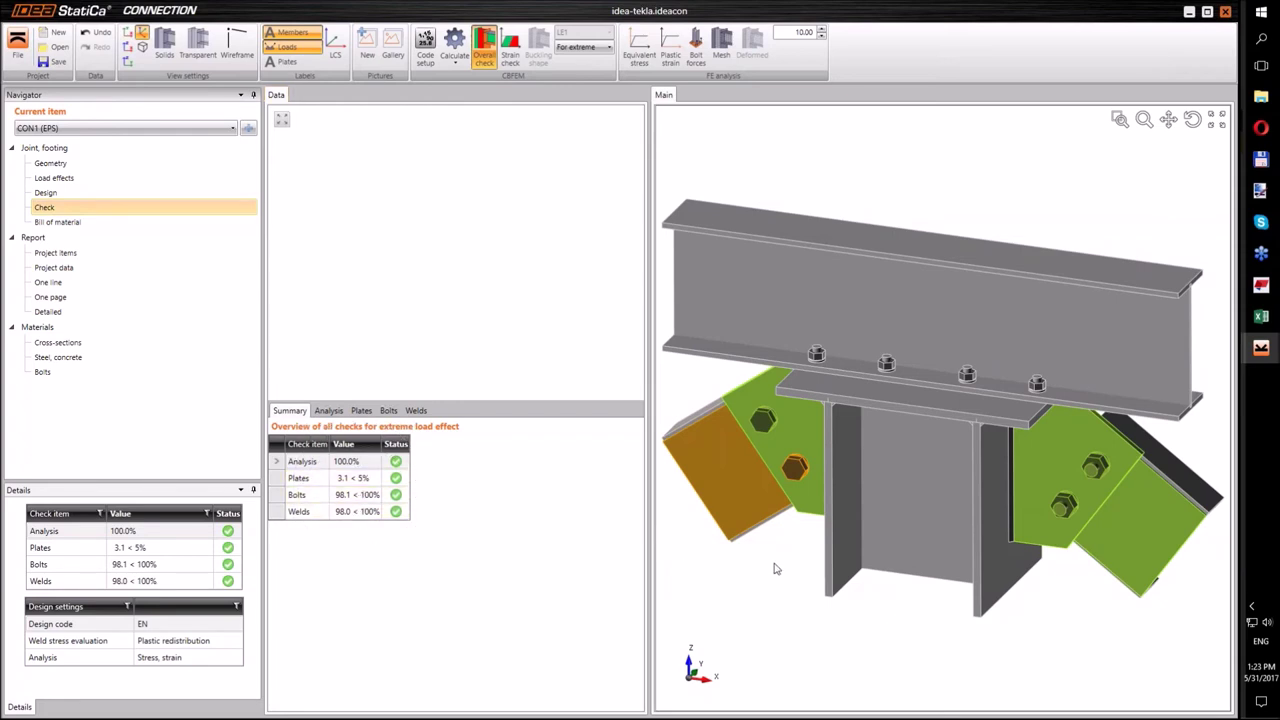
- Examine the detailed check of bolt B14 on the Member 4 gusset plate, including its utilization and resistance formulas
{"action": "right_click_drag", "start_coordinate": [789, 563], "coordinate": [784, 503]}
{"action": "scroll", "coordinate": [786, 503], "scroll_direction": "up", "scroll_amount": 2}
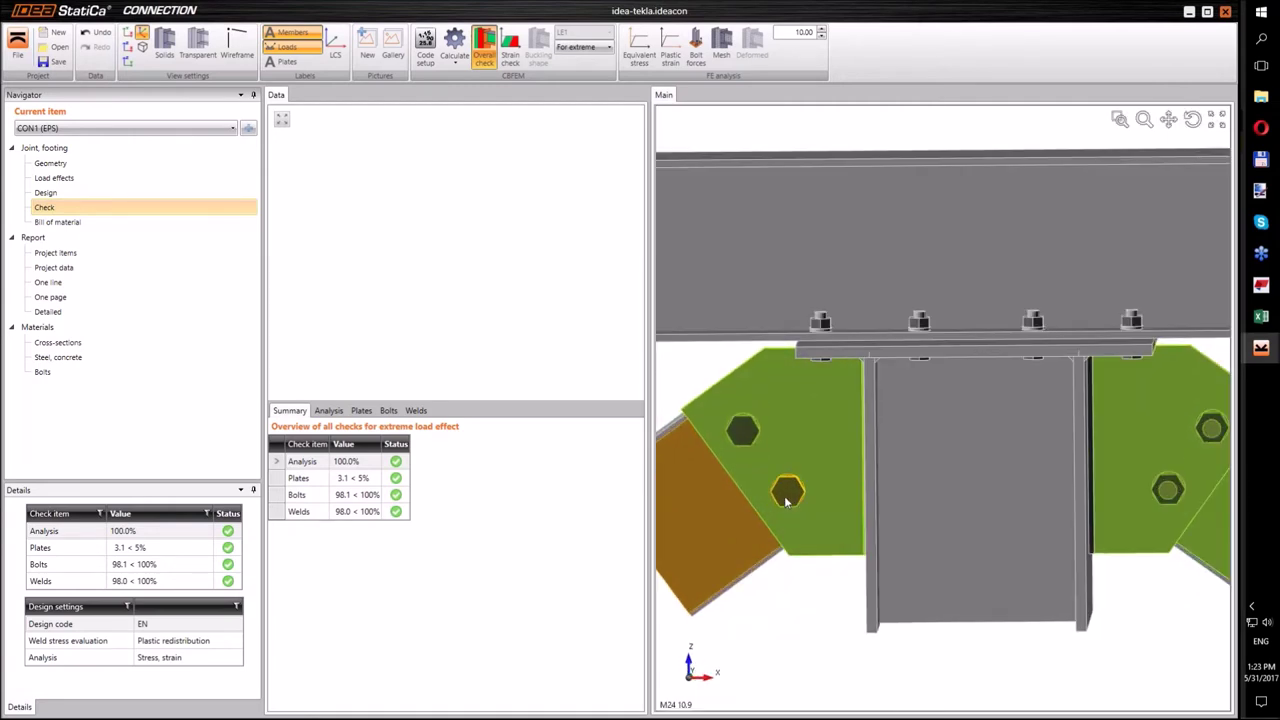
{"action": "mouse_move", "coordinate": [793, 588]}
{"action": "right_mouse_down"}
{"action": "mouse_move", "coordinate": [837, 534]}
{"action": "mouse_move", "coordinate": [877, 520]}
{"action": "mouse_move", "coordinate": [887, 553]}
{"action": "right_mouse_up"}
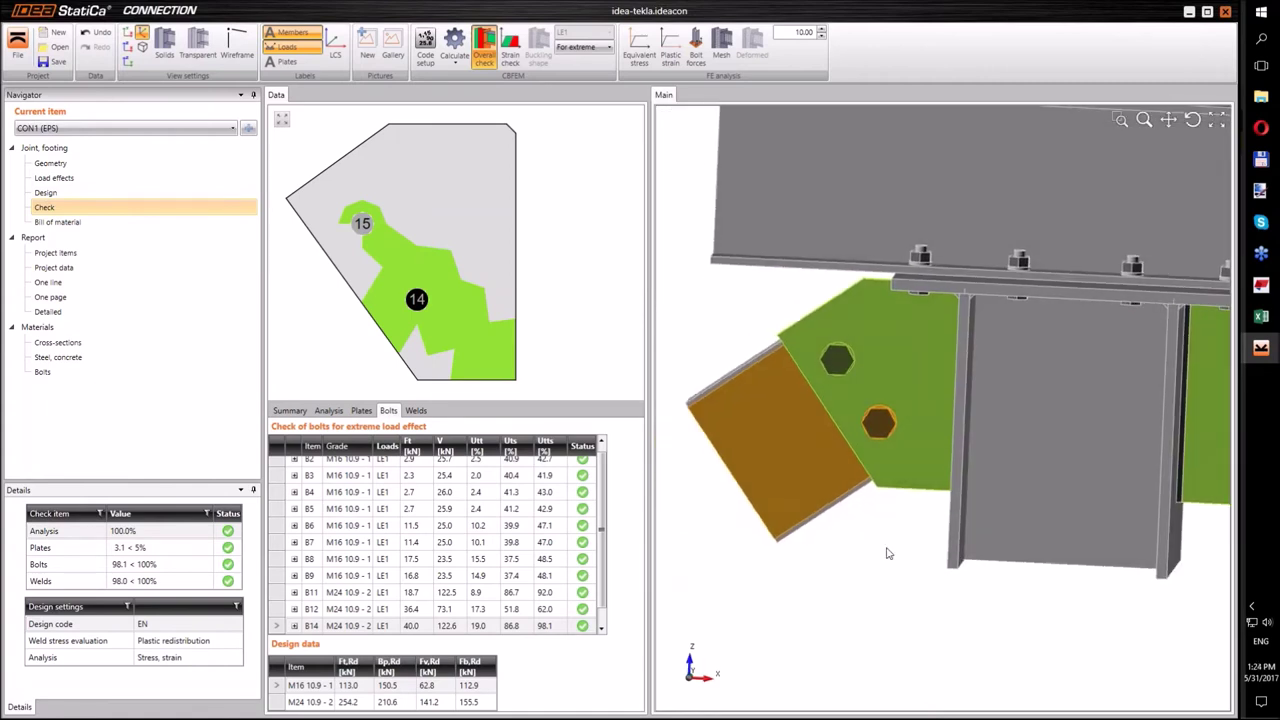
{"action": "scroll", "coordinate": [560, 540], "scroll_direction": "down", "scroll_amount": 1}
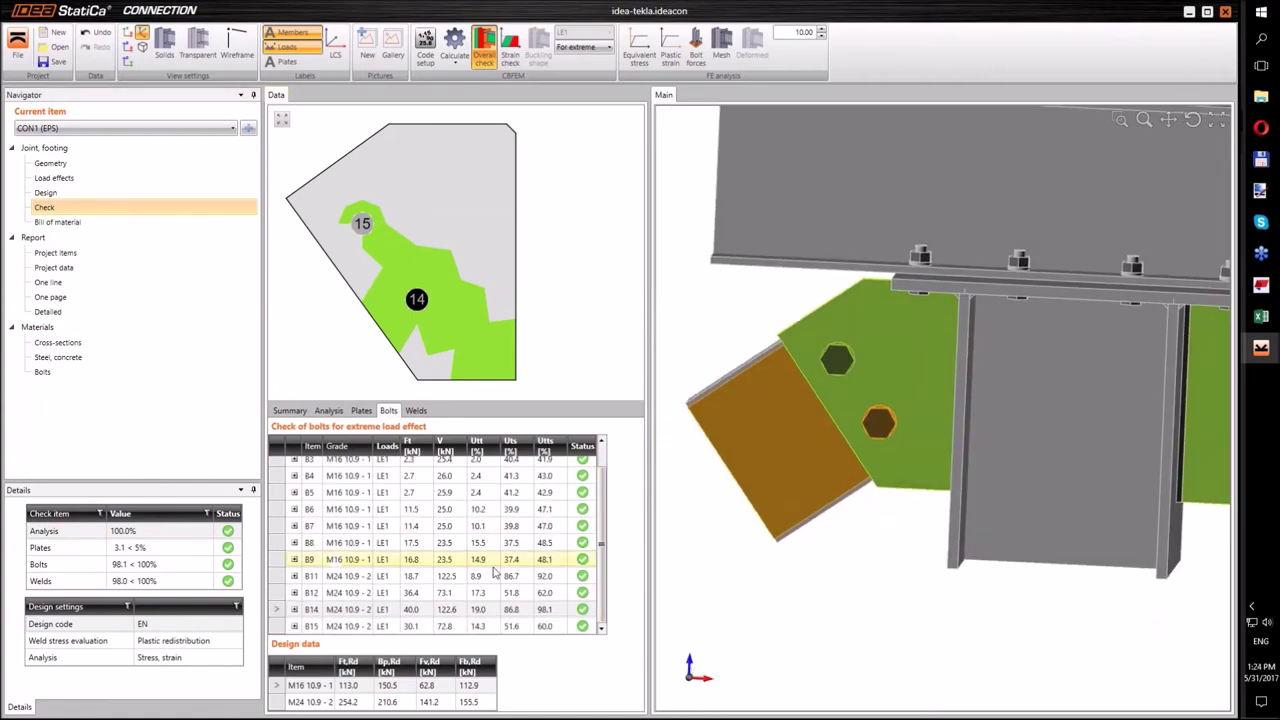
{"action": "left_click", "coordinate": [455, 612]}
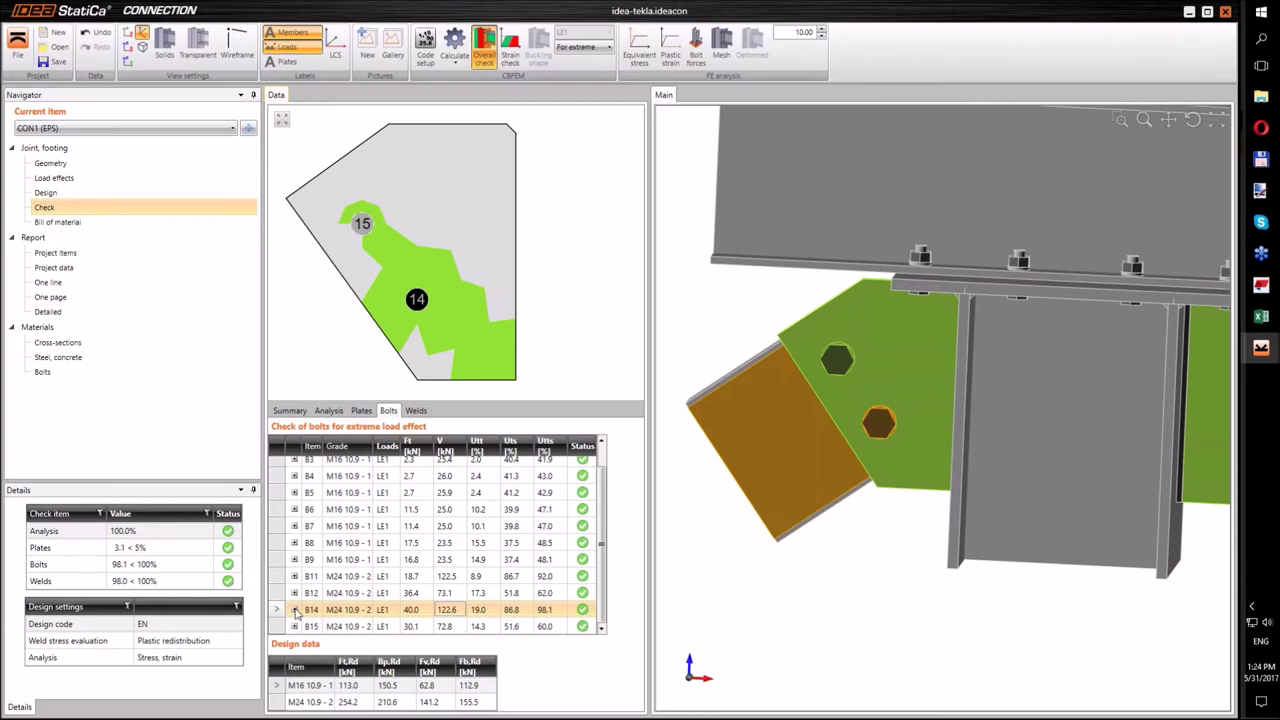
{"action": "left_click", "coordinate": [295, 613]}
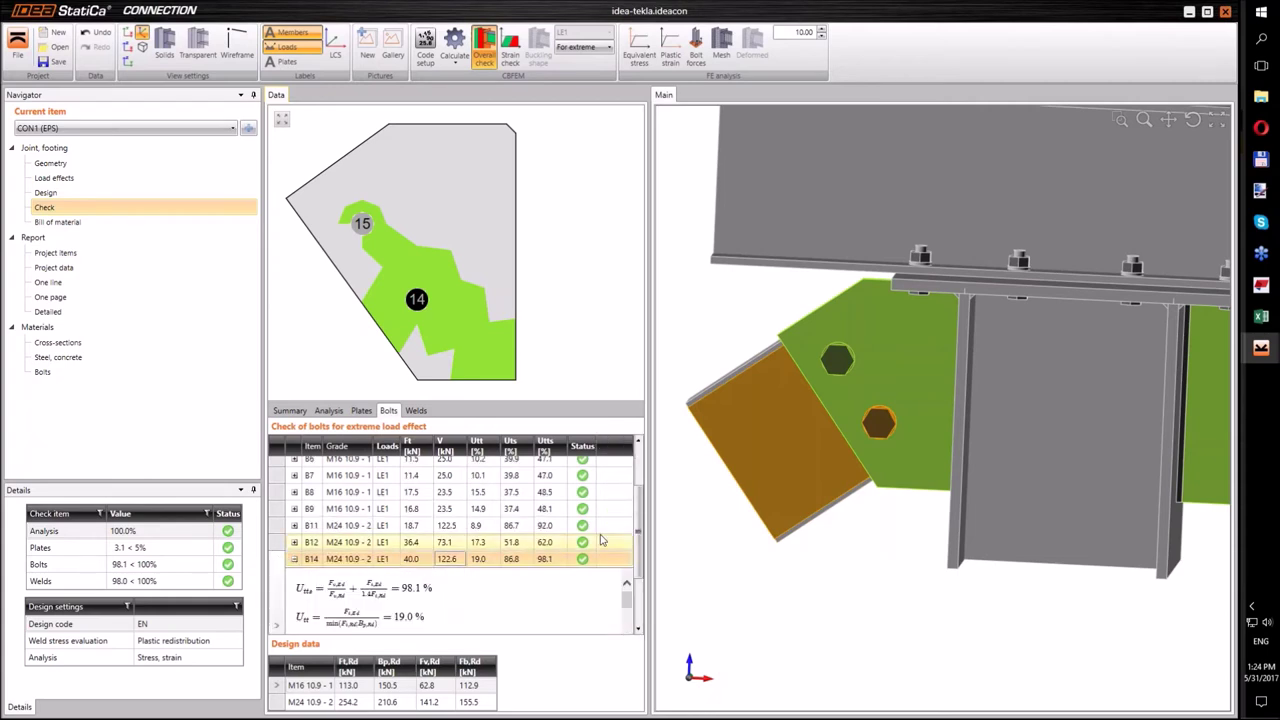
{"action": "left_click_drag", "start_coordinate": [640, 517], "coordinate": [642, 575]}
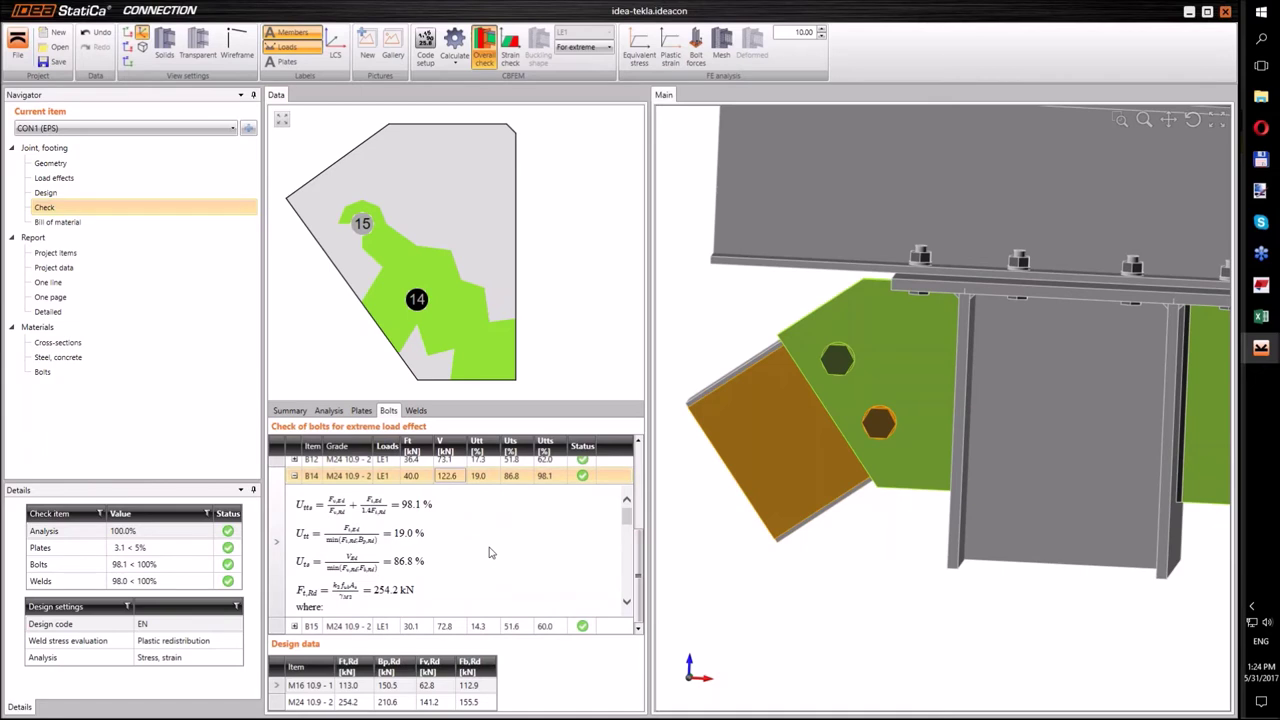
{"action": "scroll", "coordinate": [472, 542], "scroll_direction": "down", "scroll_amount": 1}
{"action": "scroll", "coordinate": [472, 542], "scroll_direction": "up", "scroll_amount": 1}
{"action": "scroll", "coordinate": [472, 542], "scroll_direction": "down", "scroll_amount": 1}
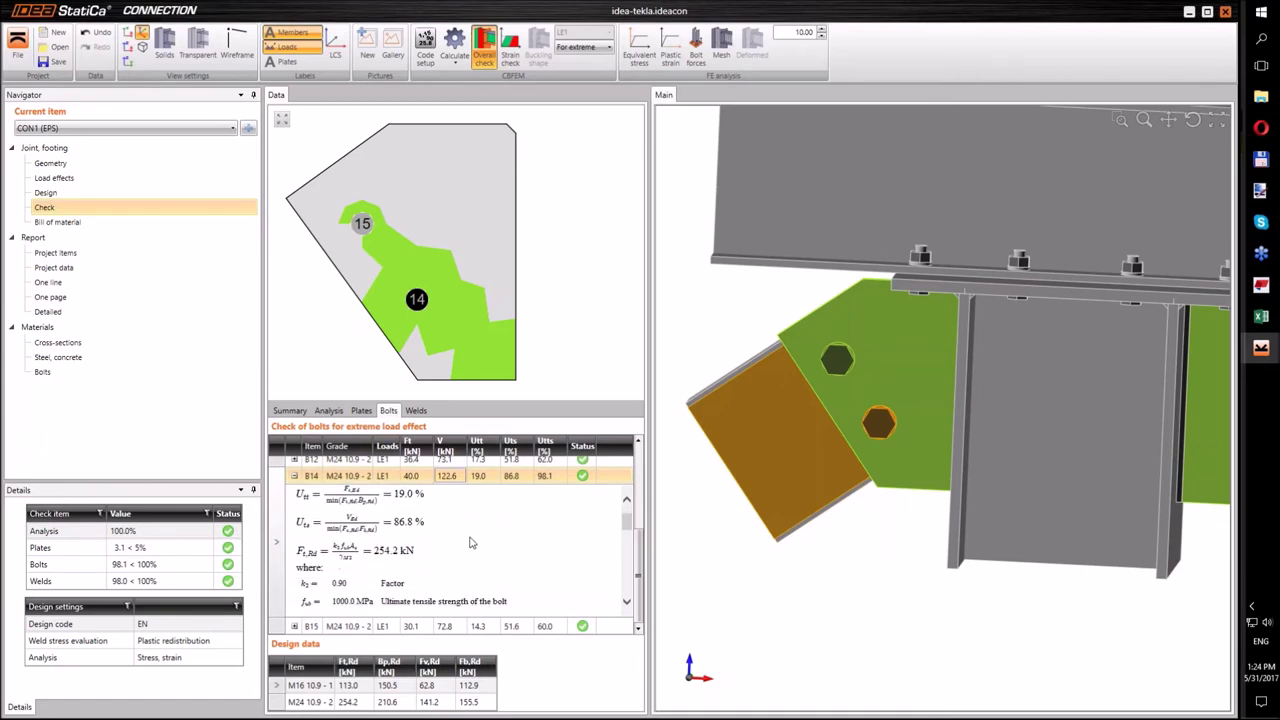
- Display equivalent stress with the mesh and bolt forces, and look closely at the bolts on Member 4's gusset plate
{"action": "left_click", "coordinate": [636, 52]}
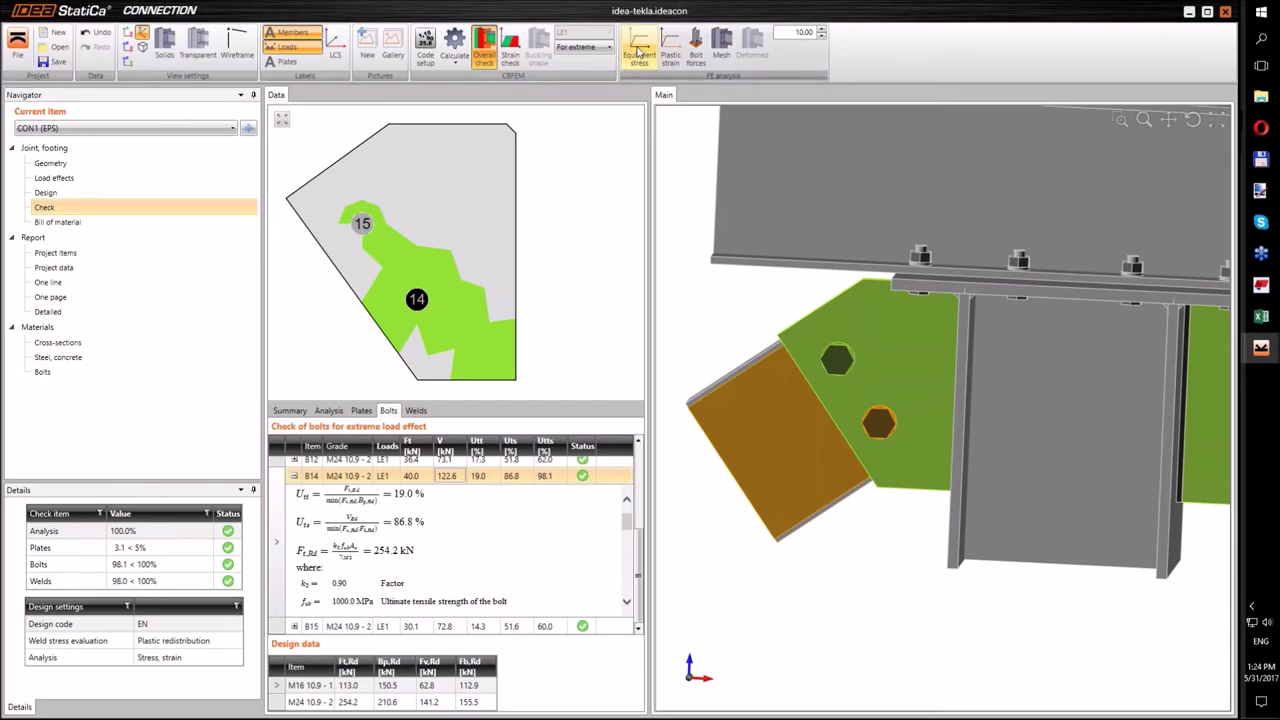
{"action": "left_click", "coordinate": [720, 50]}
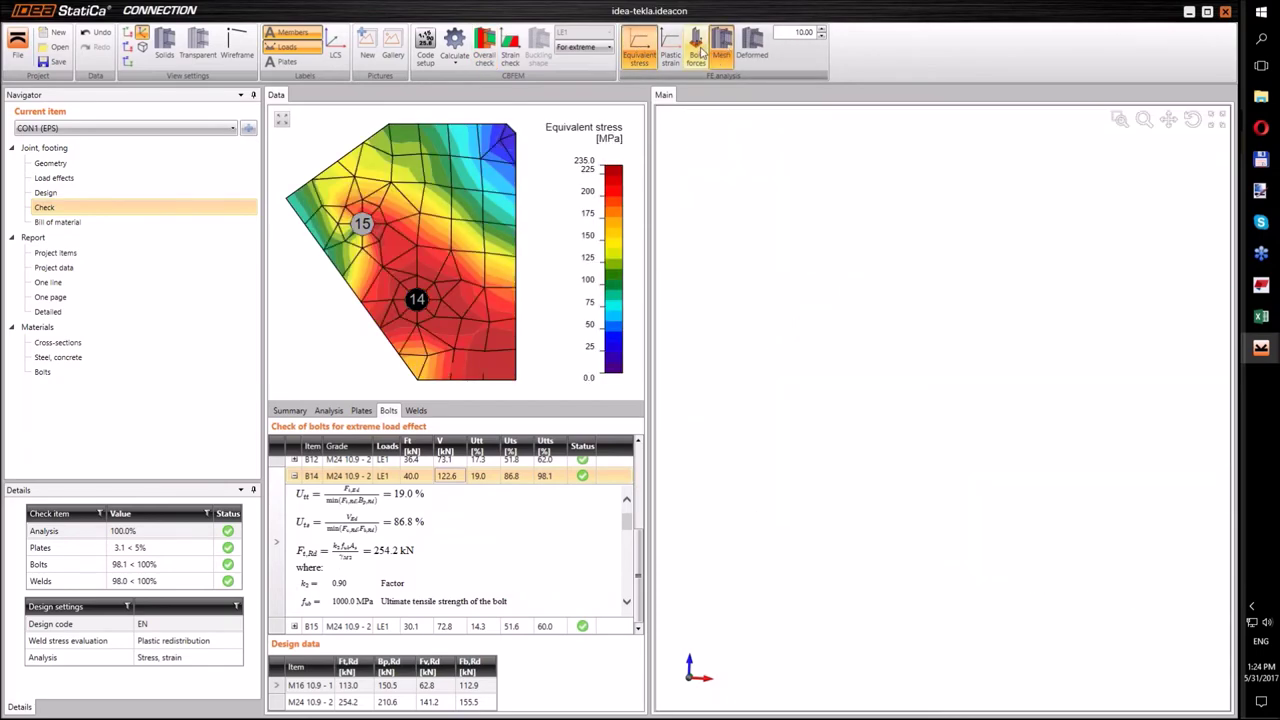
{"action": "left_click", "coordinate": [697, 52]}
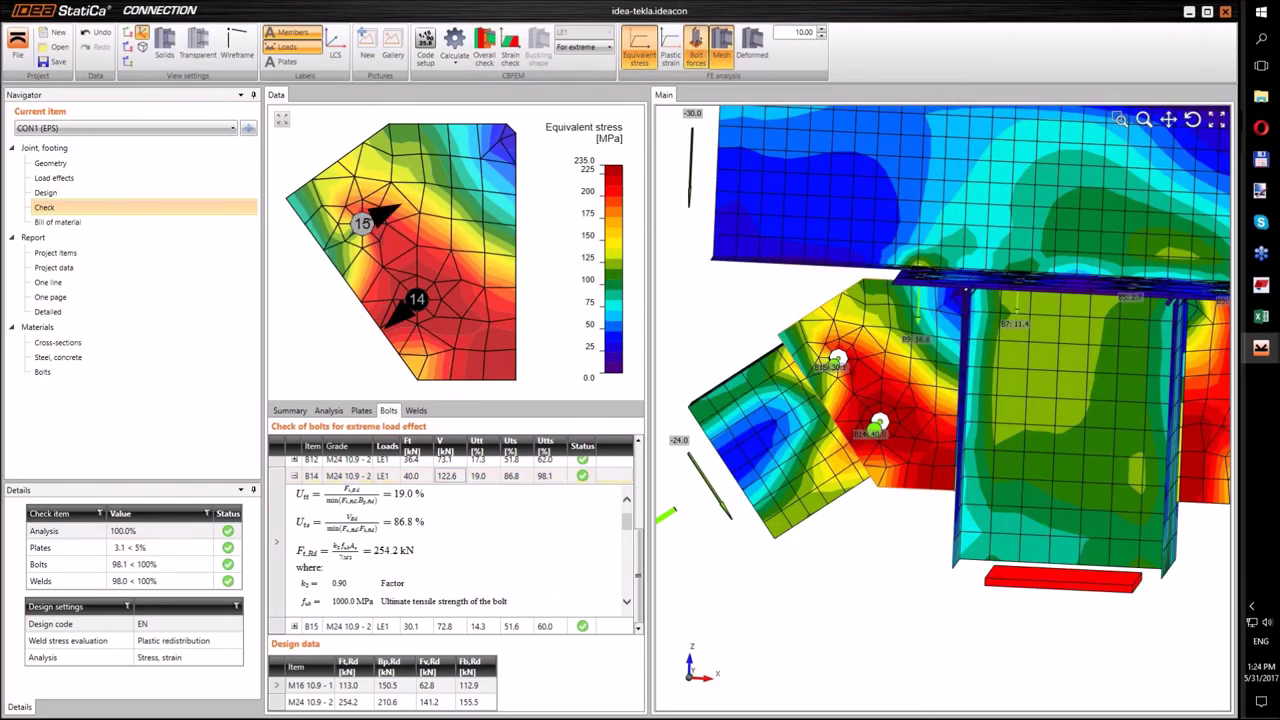
{"action": "right_click_drag", "start_coordinate": [921, 344], "coordinate": [825, 470]}
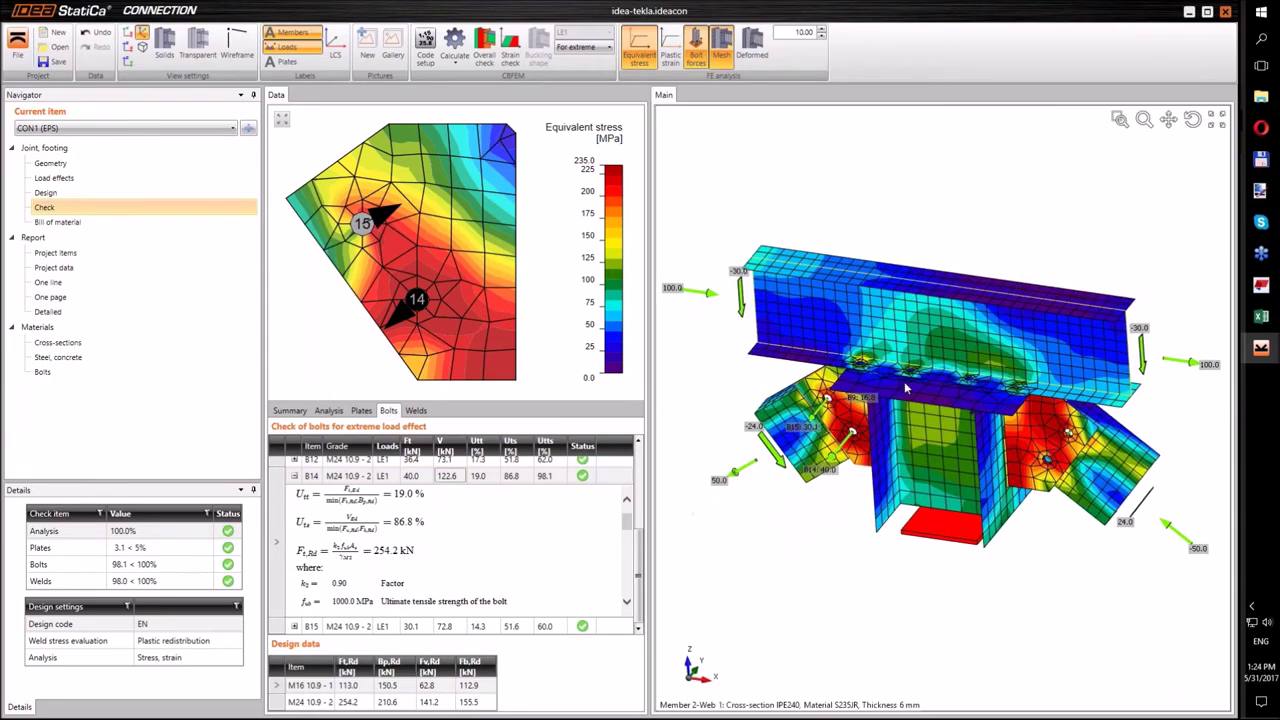
{"action": "scroll", "coordinate": [822, 470], "scroll_direction": "up", "scroll_amount": 5}
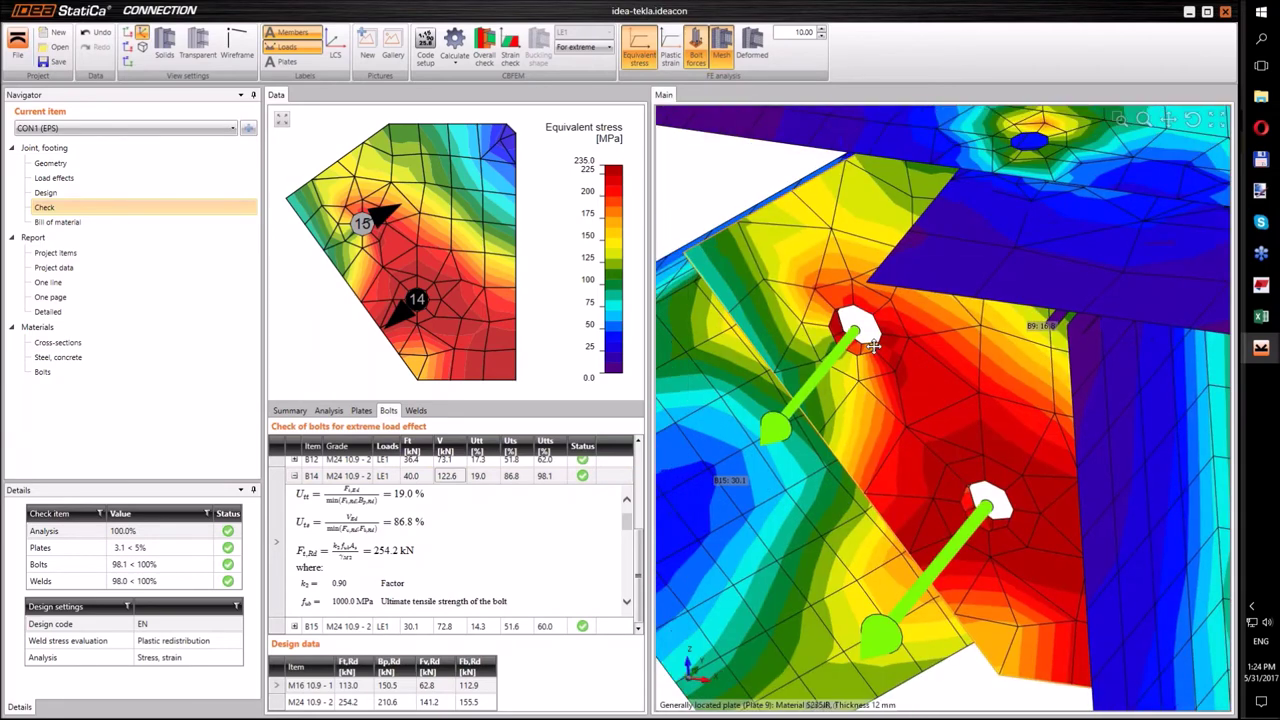
{"action": "middle_click_drag", "start_coordinate": [873, 345], "coordinate": [889, 391]}
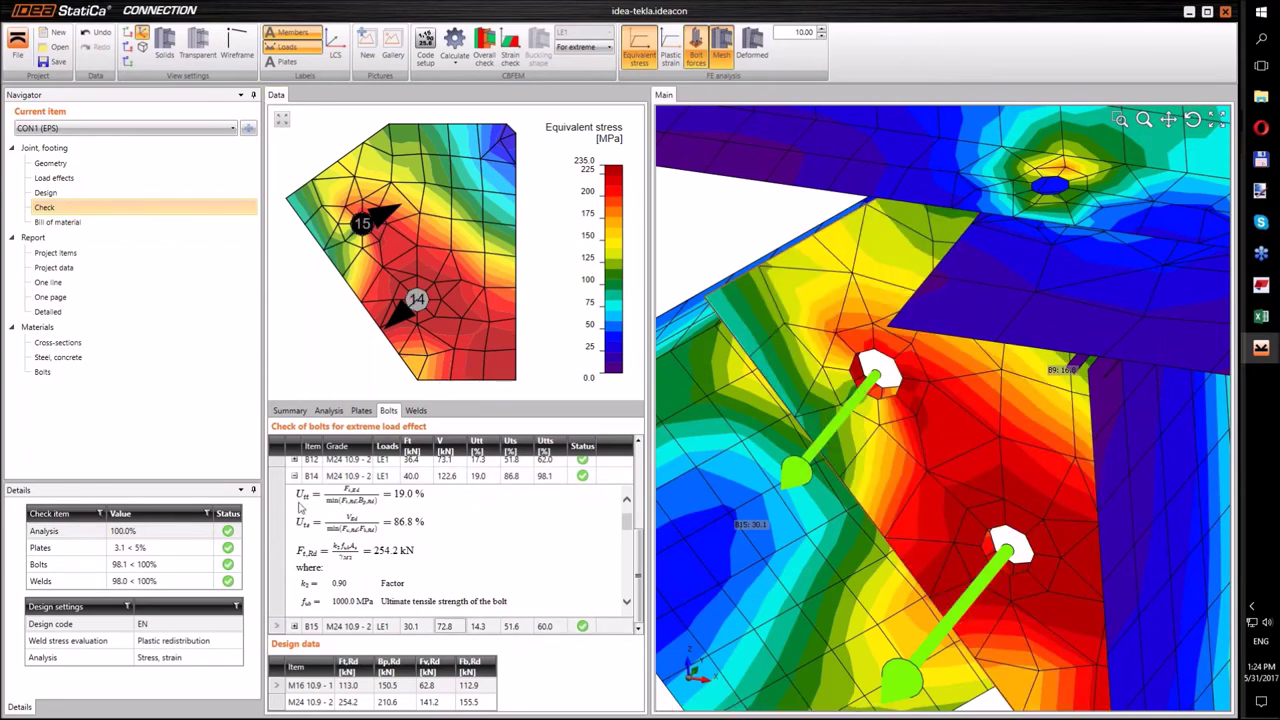
- Collapse bolt B14's check details and read through the formulas and resistance values for bolt B15
{"action": "left_click", "coordinate": [294, 476]}
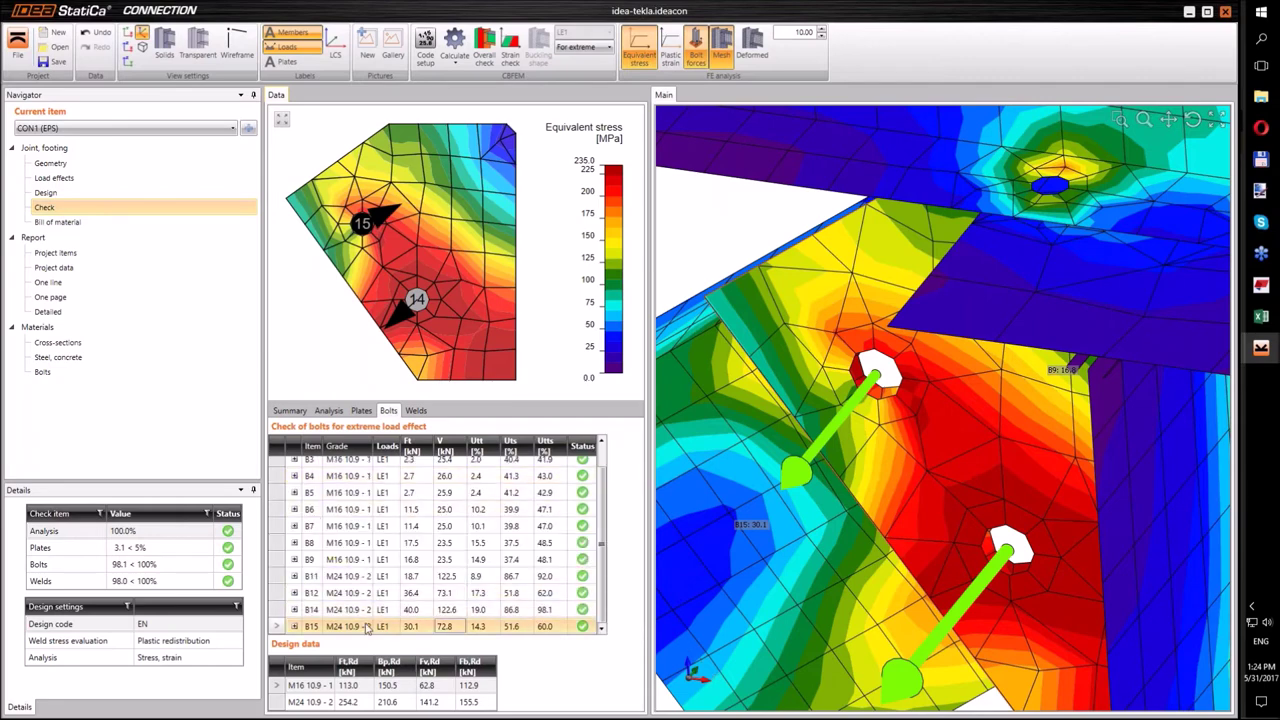
{"action": "left_click", "coordinate": [294, 626]}
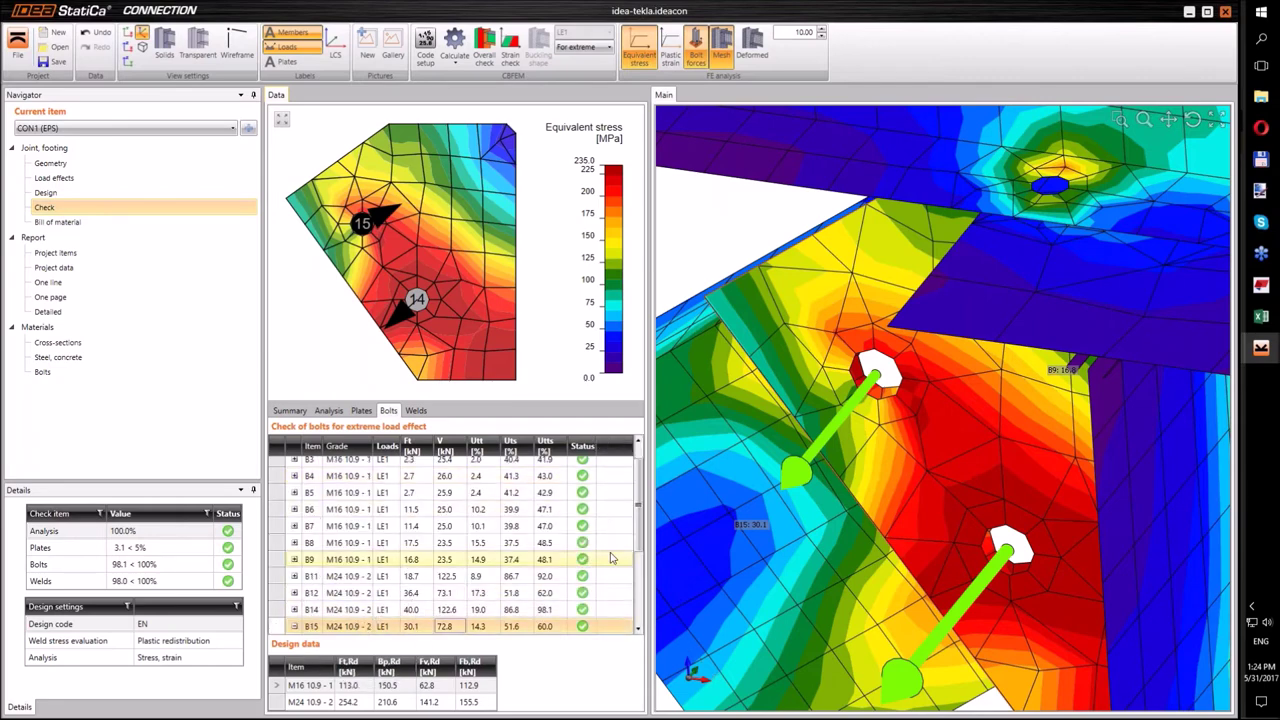
{"action": "scroll", "coordinate": [470, 590], "scroll_direction": "down", "scroll_amount": 3}
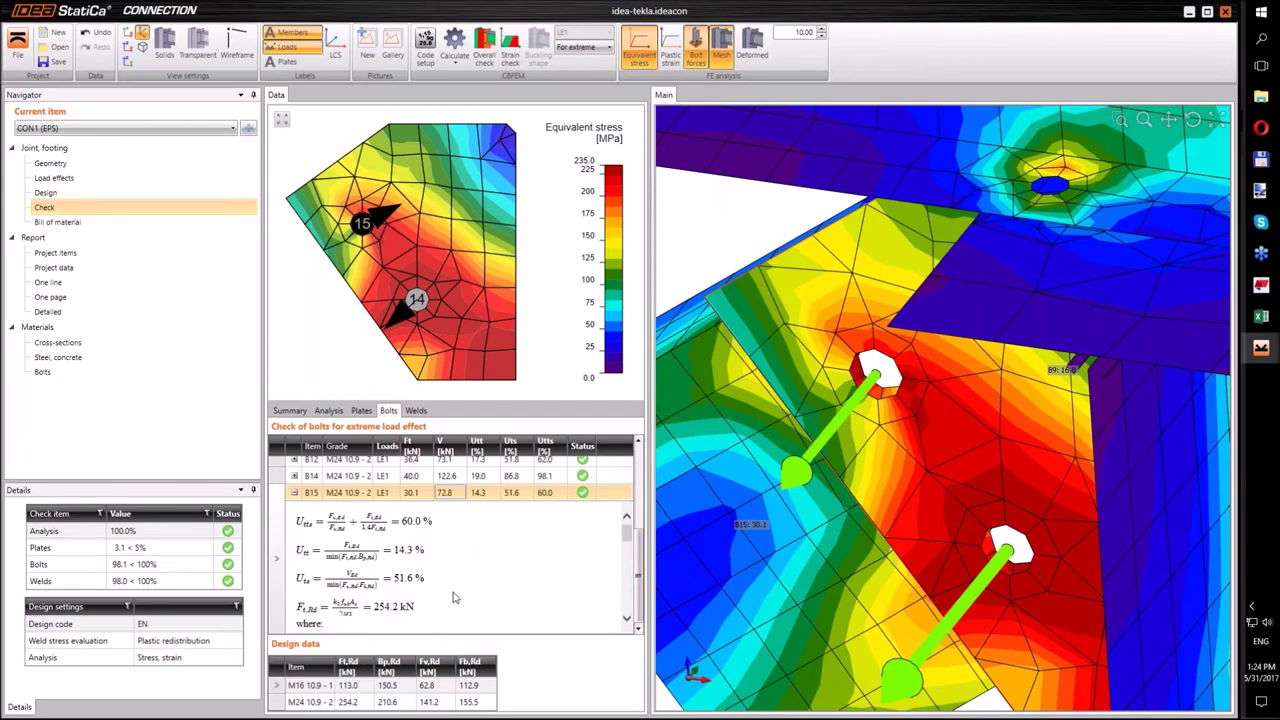
{"action": "scroll", "coordinate": [453, 597], "scroll_direction": "down", "scroll_amount": 3}
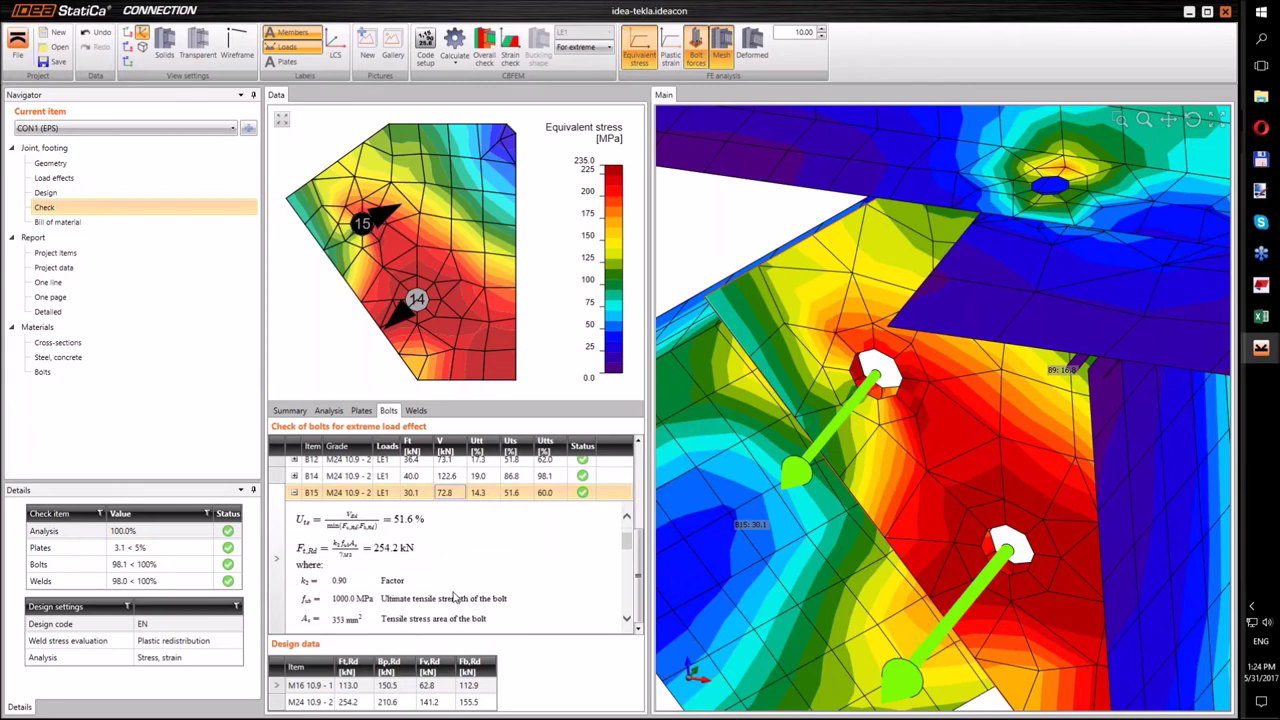
{"action": "scroll", "coordinate": [461, 577], "scroll_direction": "down", "scroll_amount": 5}
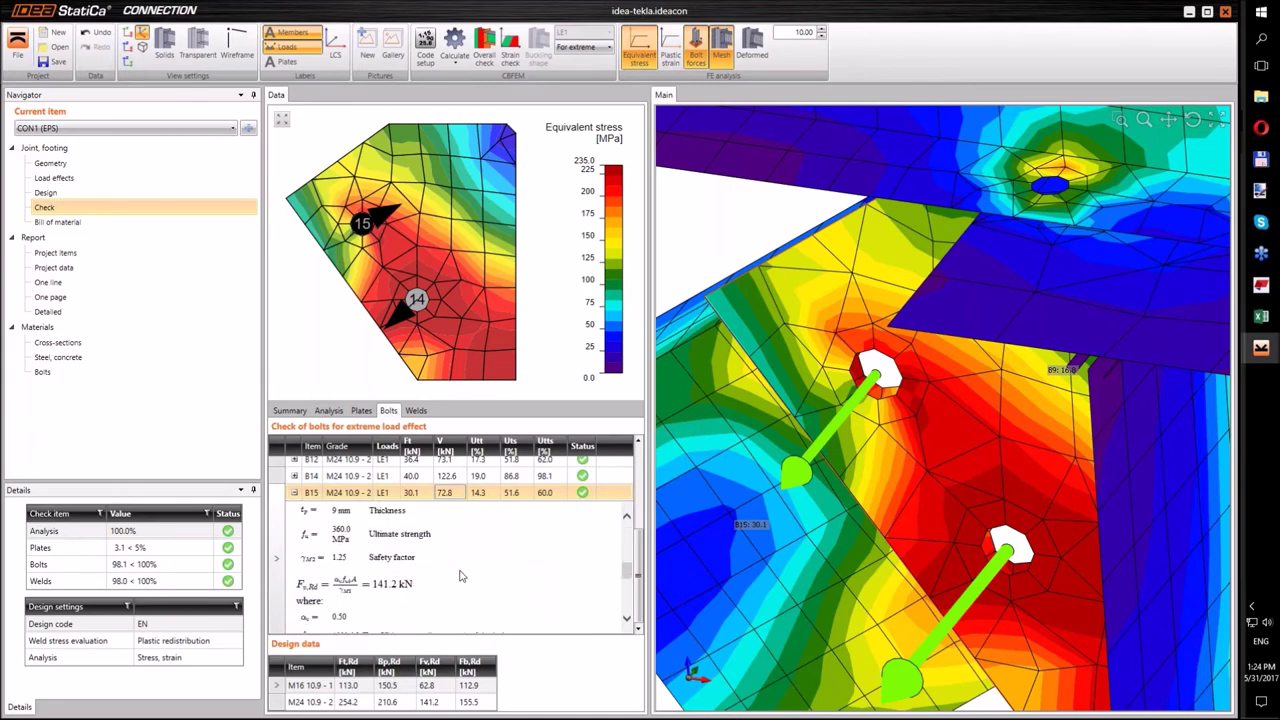
- Finish reading bolt B15's resistance formulas and run the stress/strain calculation with buckling for the joint
{"action": "scroll", "coordinate": [461, 576], "scroll_direction": "down", "scroll_amount": 1}
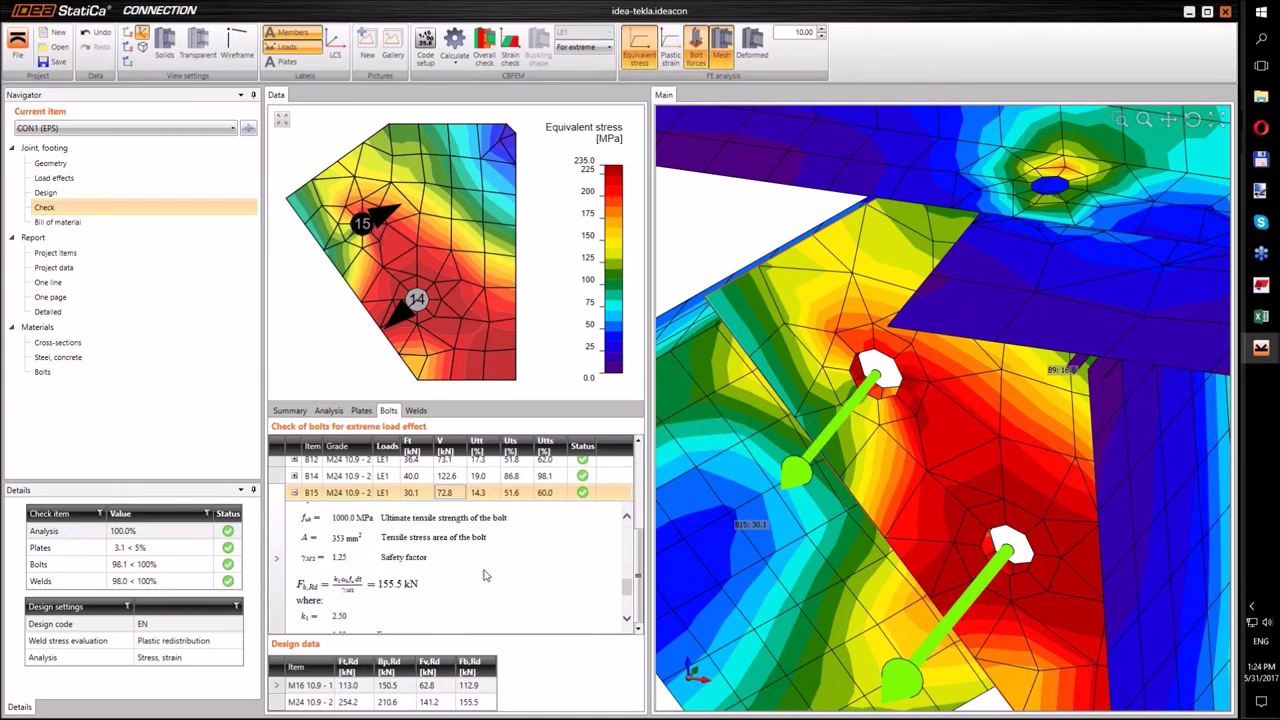
{"action": "left_click", "coordinate": [454, 58]}
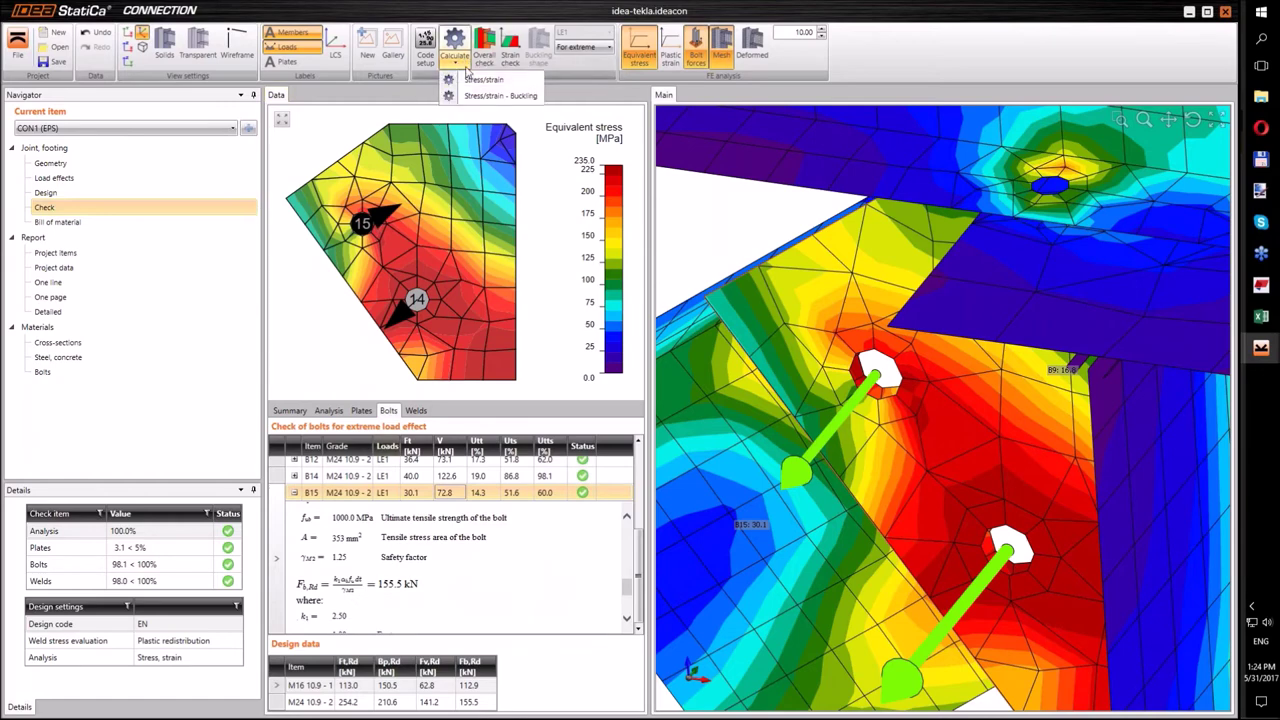
{"action": "left_click", "coordinate": [476, 96]}
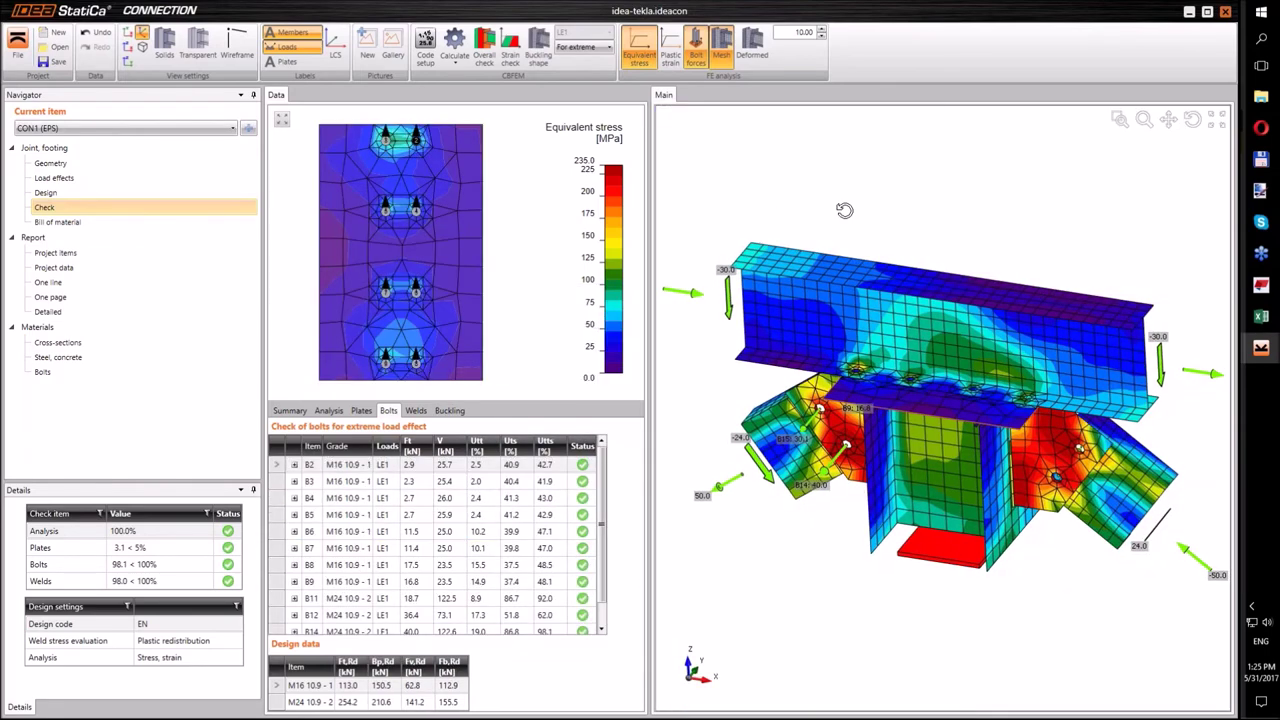
- Open the local buckling results, display the buckling shape on the model and compare shapes 2, 3 and 4 of load LE1
{"action": "left_click", "coordinate": [443, 413]}
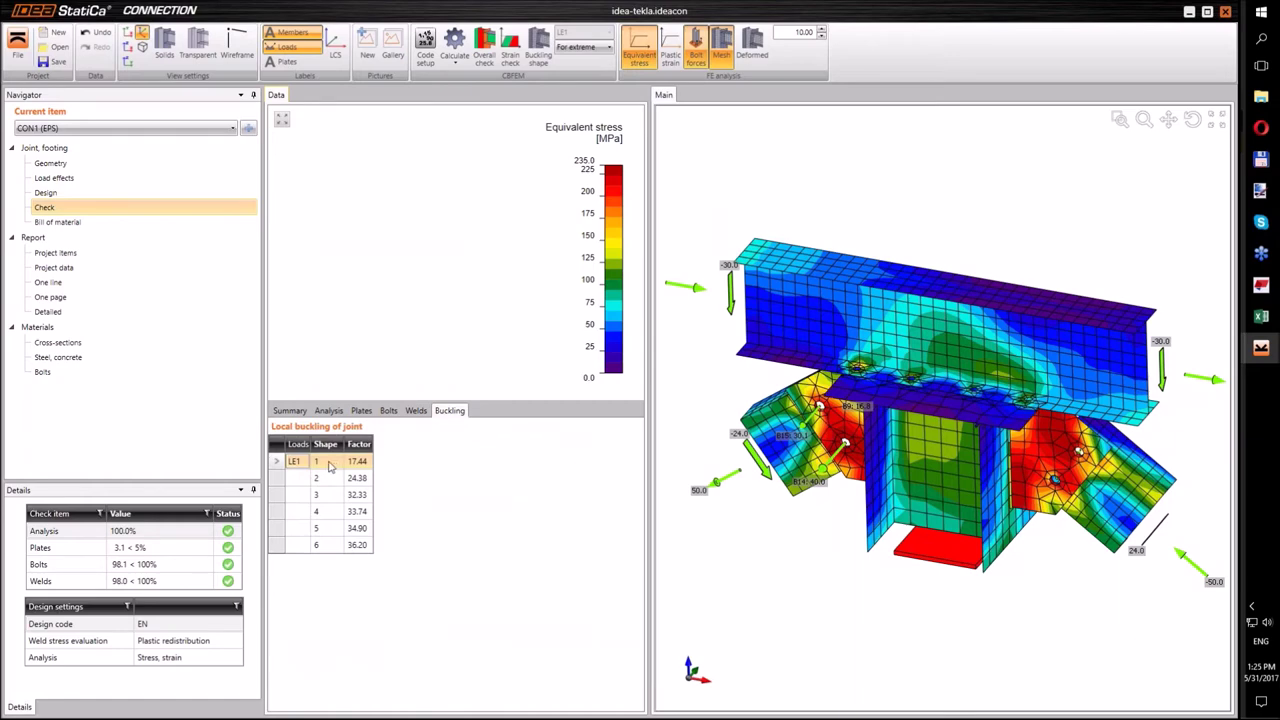
{"action": "left_click", "coordinate": [538, 66]}
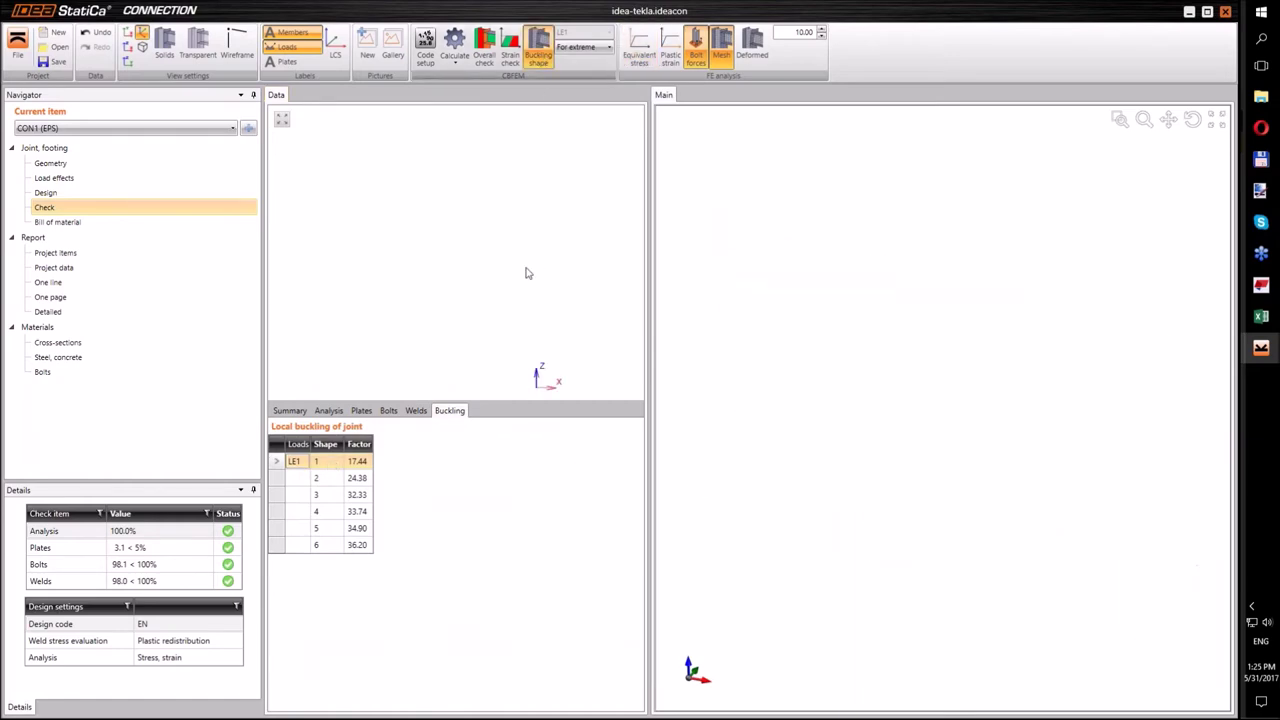
{"action": "left_click", "coordinate": [280, 478]}
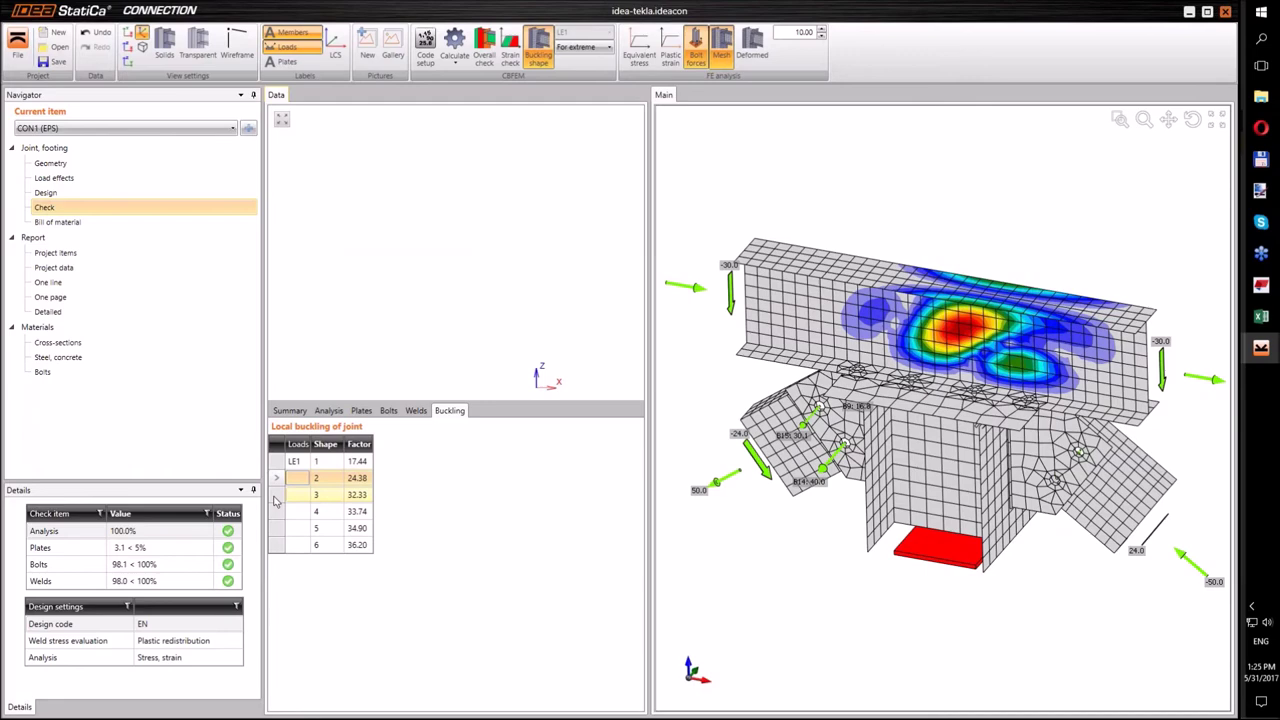
{"action": "left_click", "coordinate": [275, 500]}
{"action": "left_click", "coordinate": [276, 514]}
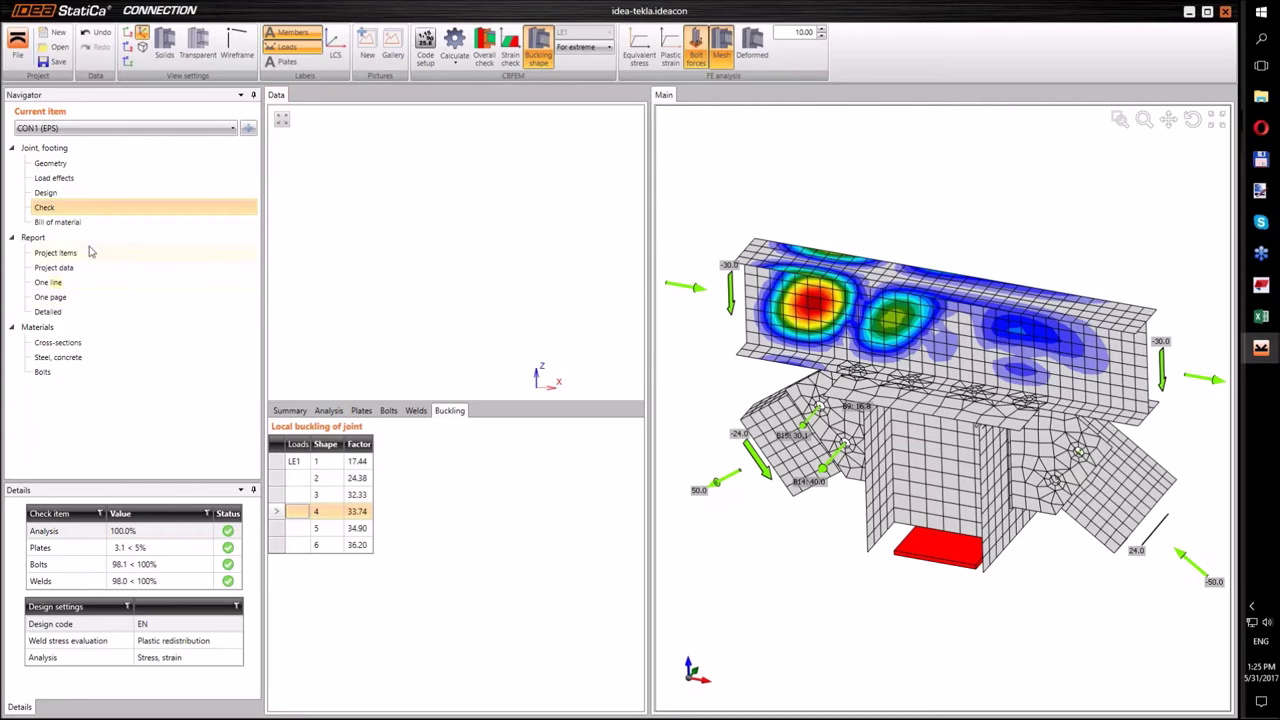
- Generate CON1's bill of material with drawings included and look through its plate, weld and bolt tables and plate drawings
{"action": "left_click", "coordinate": [66, 222]}
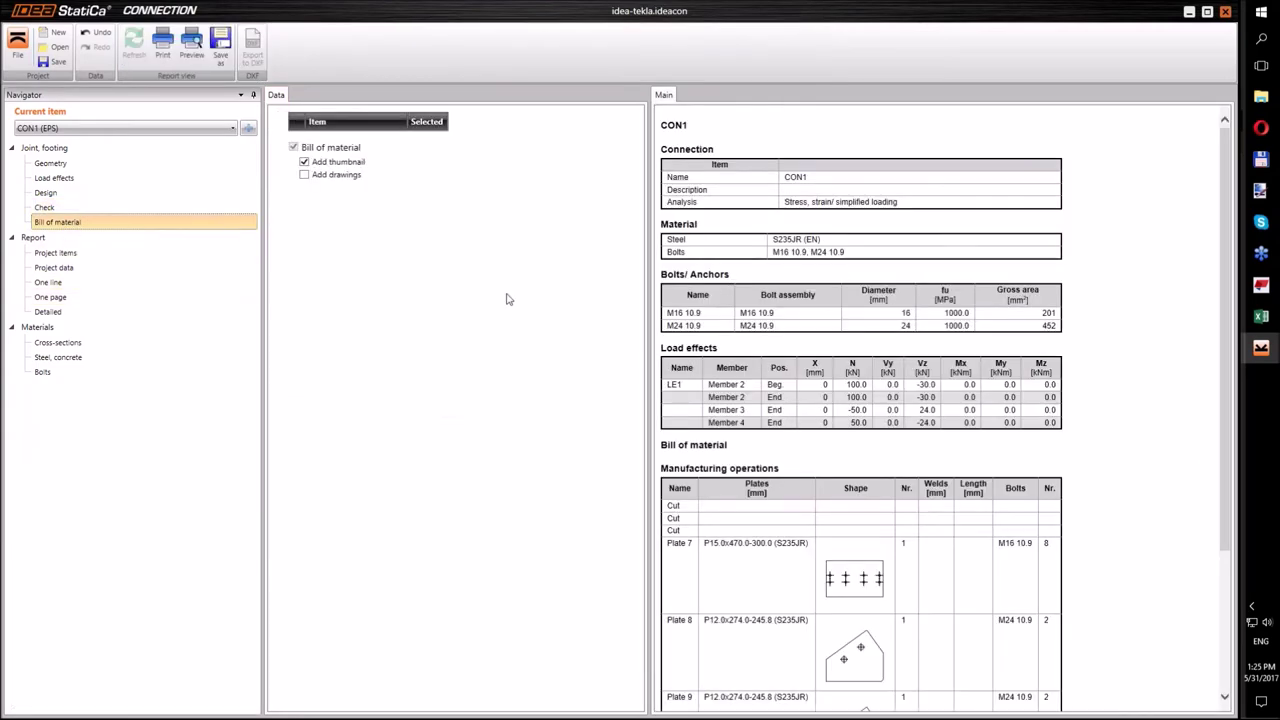
{"action": "left_click", "coordinate": [305, 175]}
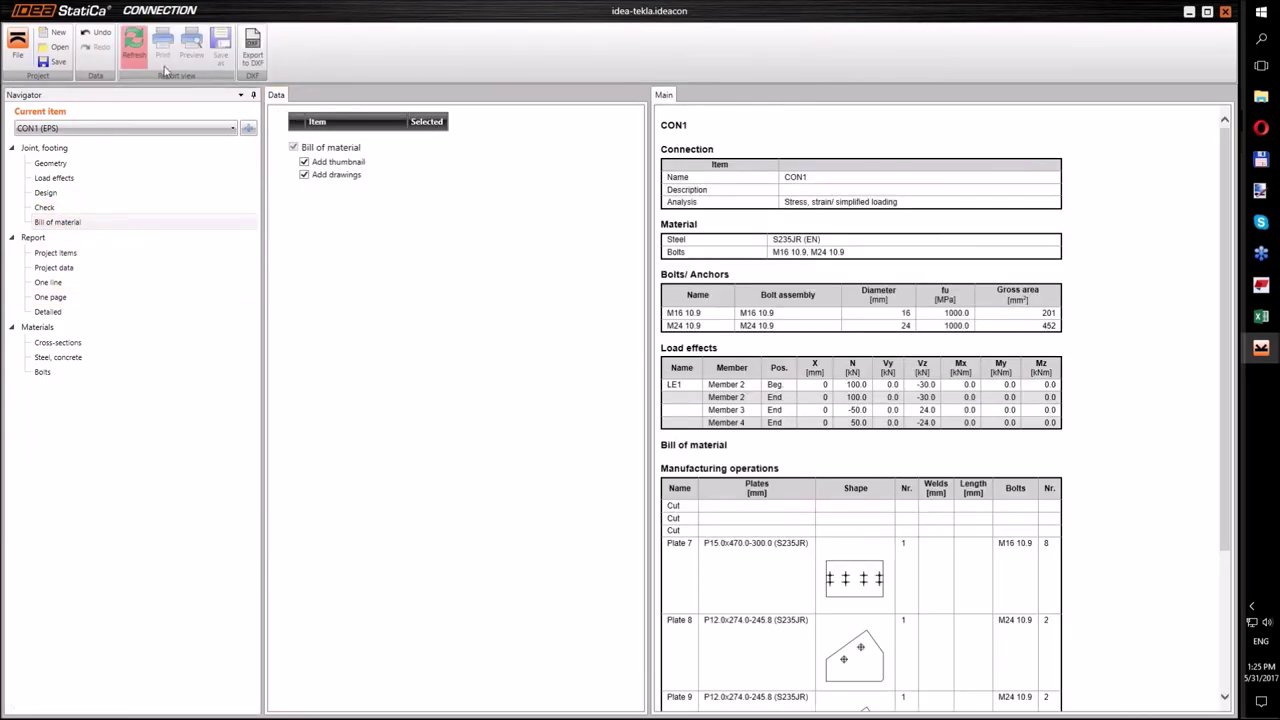
{"action": "left_click", "coordinate": [137, 50]}
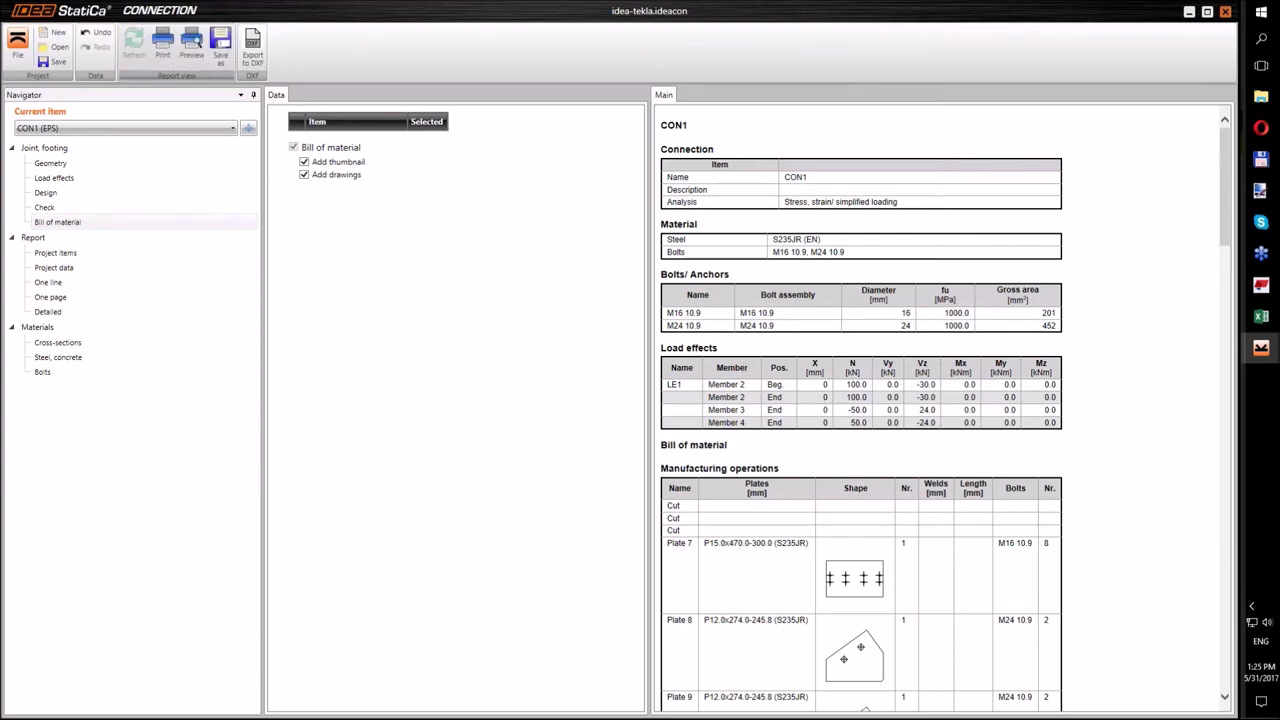
{"action": "scroll", "coordinate": [873, 516], "scroll_direction": "down", "scroll_amount": 10}
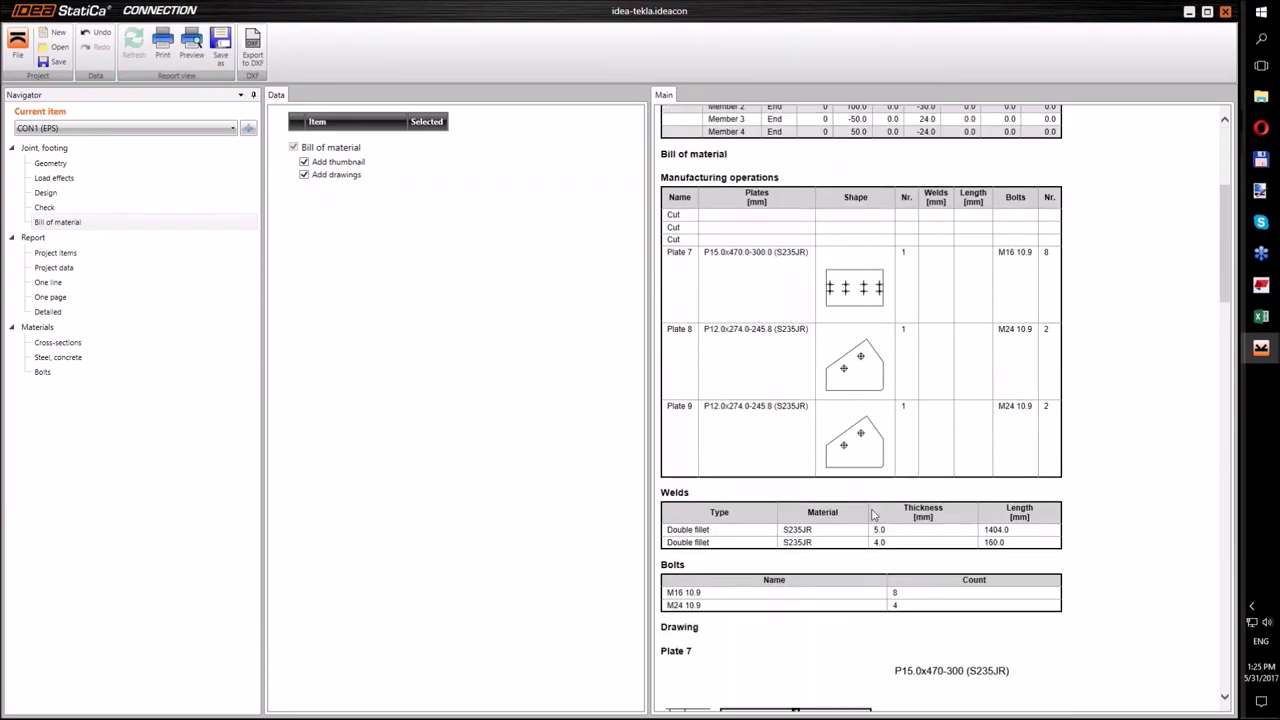
{"action": "scroll", "coordinate": [873, 516], "scroll_direction": "down", "scroll_amount": 5}
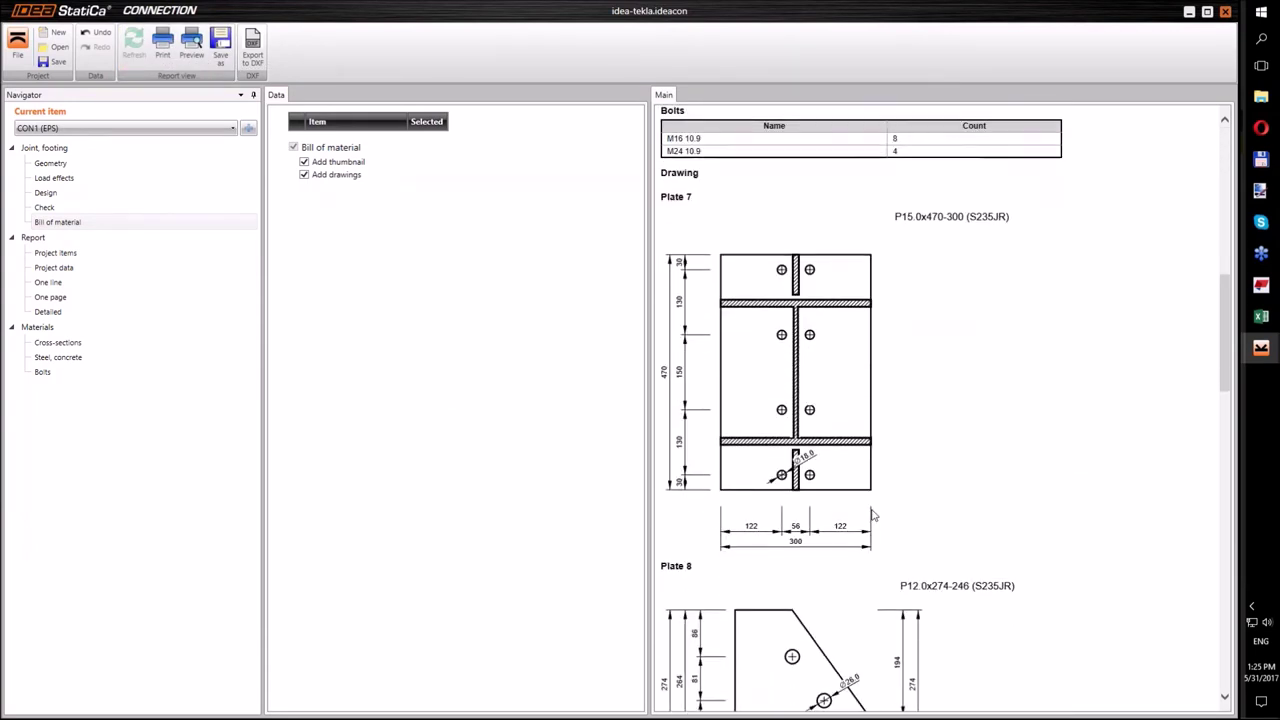
{"action": "scroll", "coordinate": [873, 516], "scroll_direction": "down", "scroll_amount": 2}
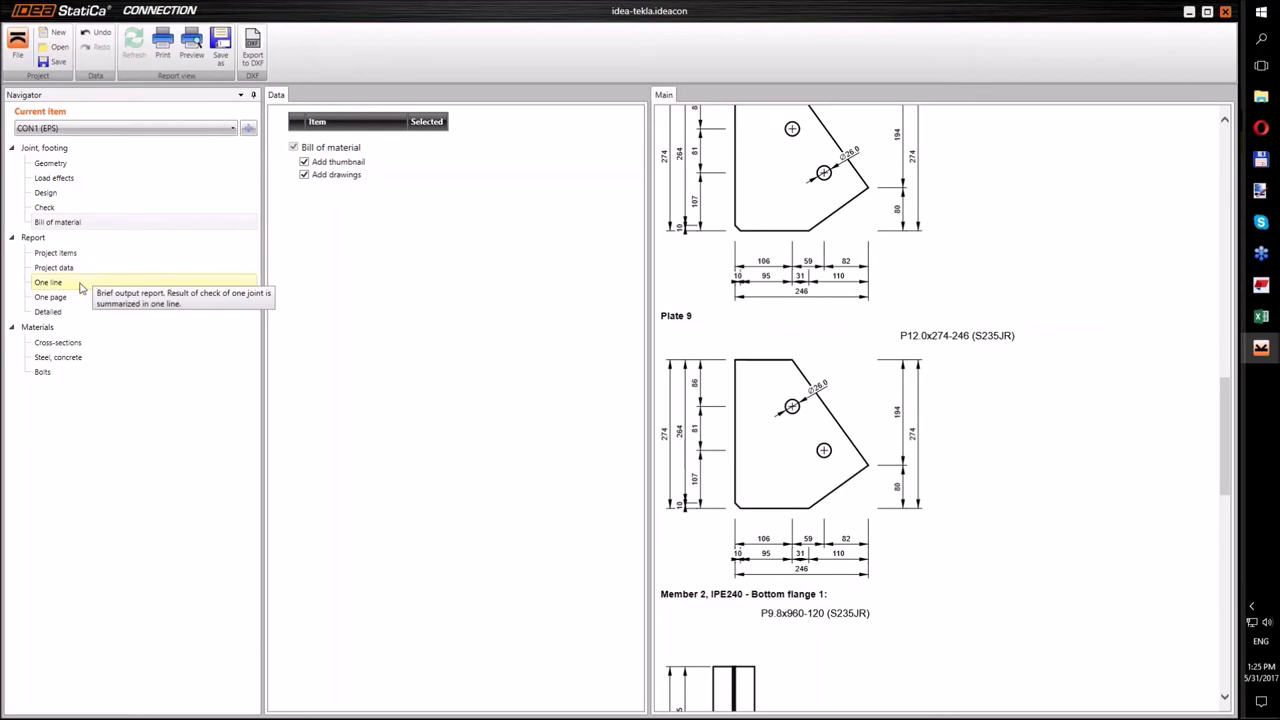
- Create the detailed report for CON1 with buckling and the bill of material including drawings added, and regenerate it
{"action": "left_click", "coordinate": [48, 313]}
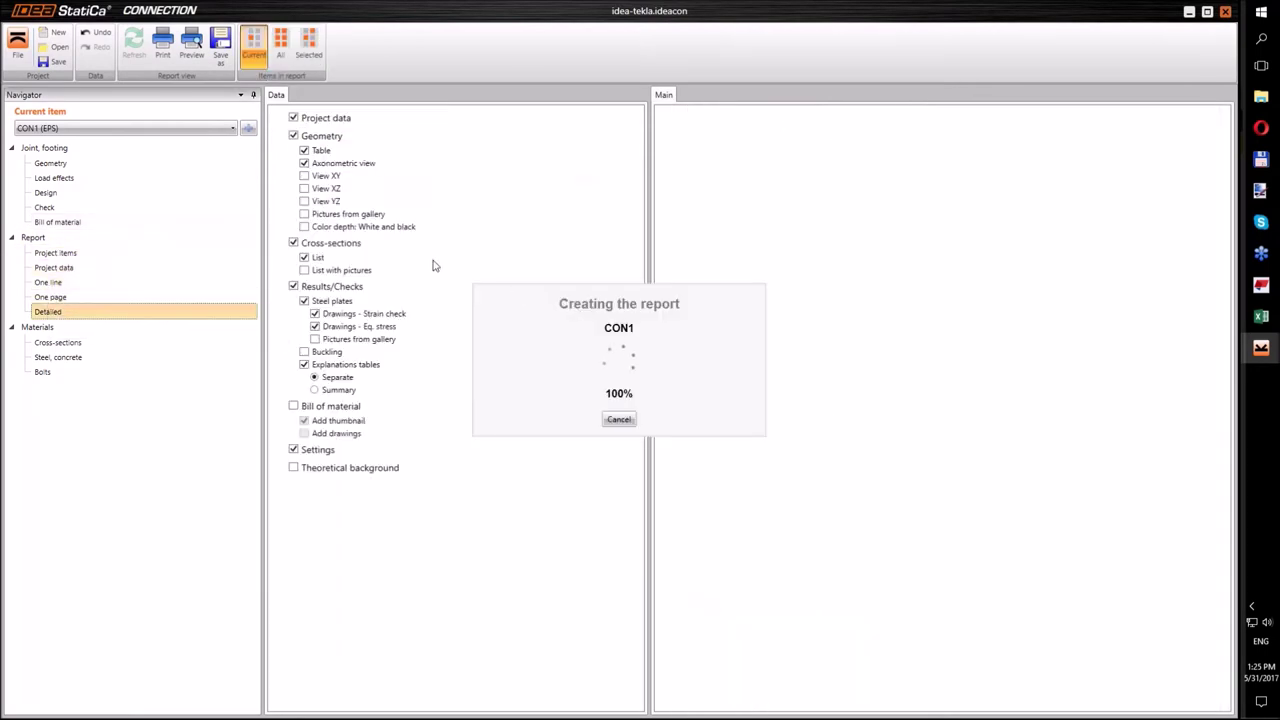
{"action": "left_click", "coordinate": [304, 351]}
{"action": "left_click", "coordinate": [293, 406]}
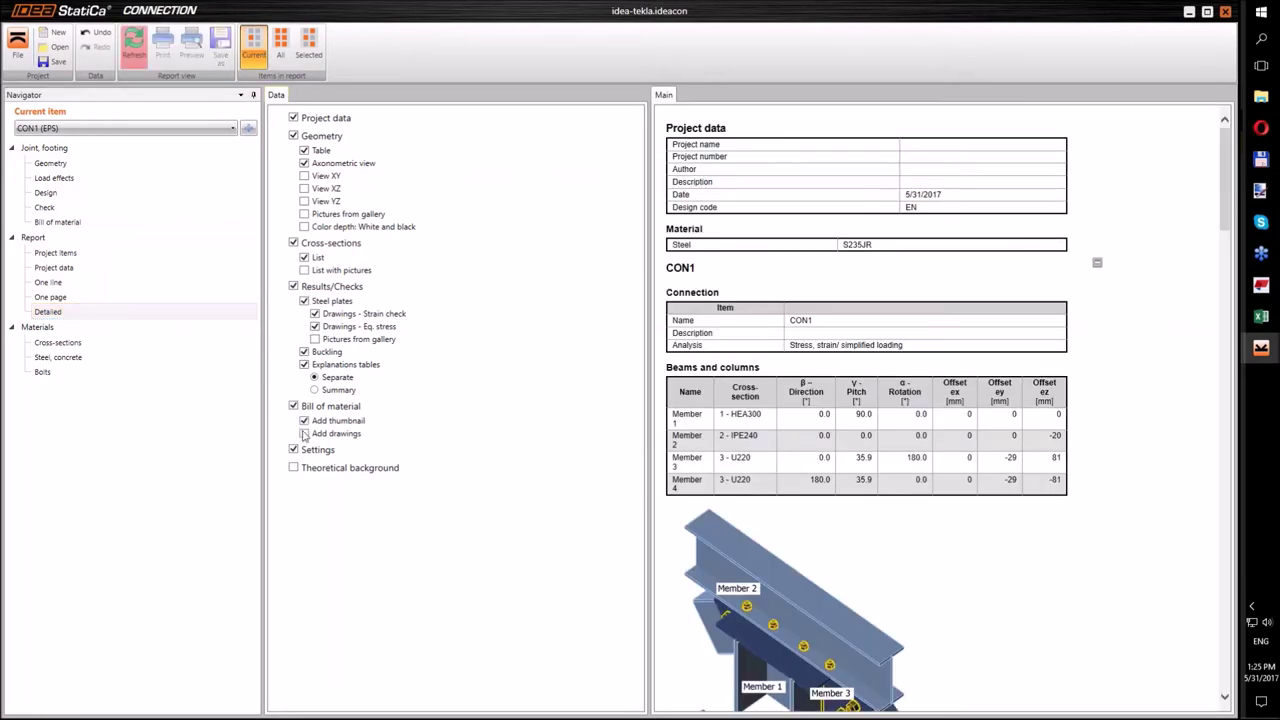
{"action": "left_click", "coordinate": [305, 434]}
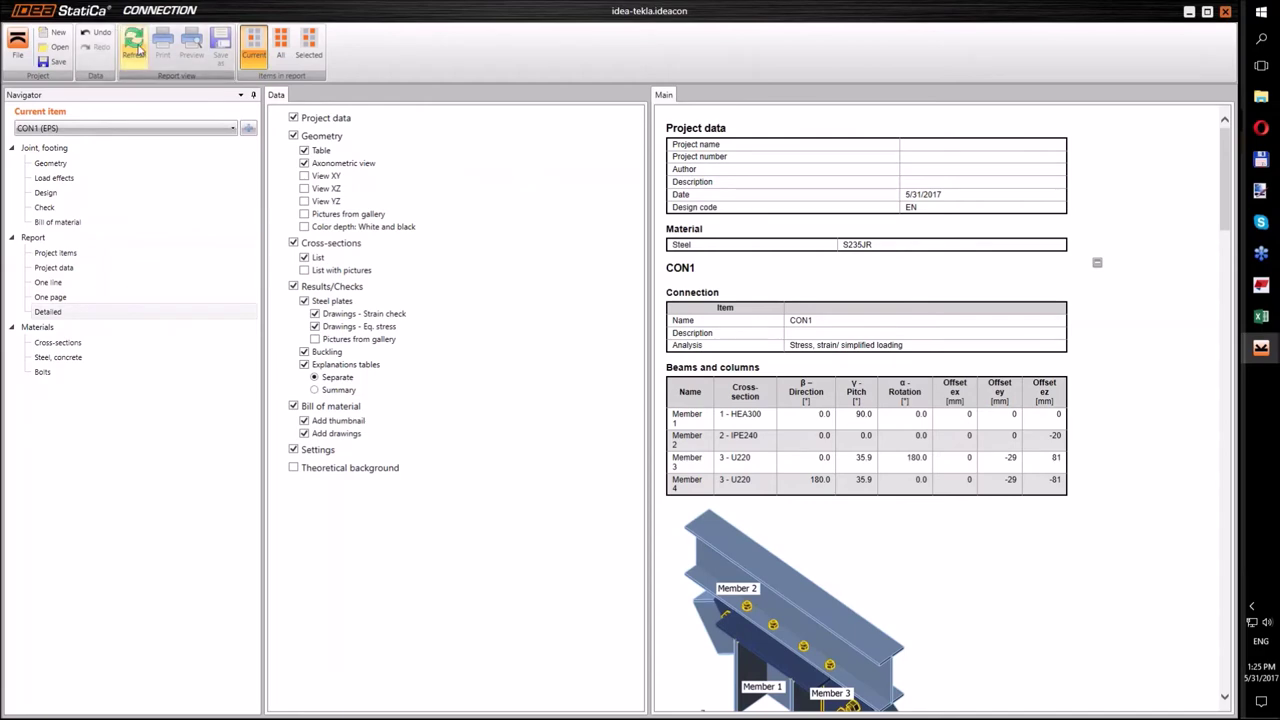
{"action": "left_click", "coordinate": [136, 46]}
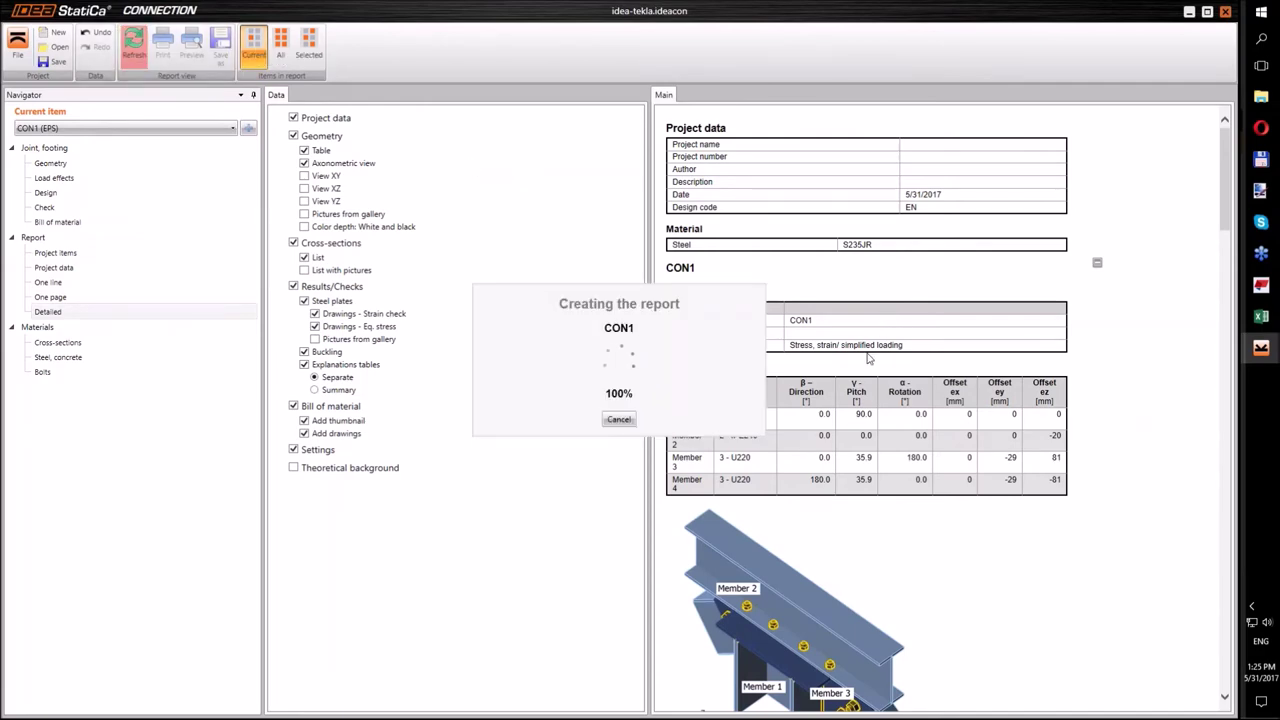
- Examine the detailed report's load effects, strain and stress pictures, weld and bolt lists, and the drawings of Plates 7, 8 and 9
{"action": "scroll", "coordinate": [869, 365], "scroll_direction": "down", "scroll_amount": 10}
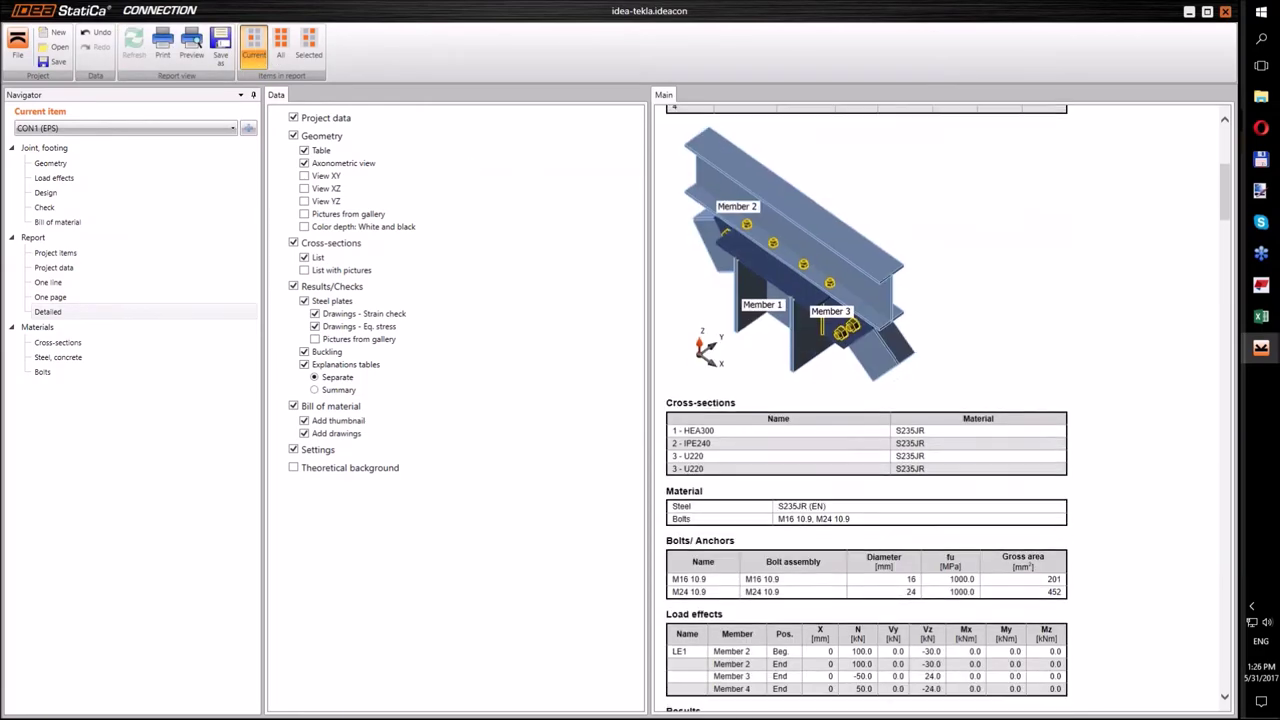
{"action": "scroll", "coordinate": [870, 365], "scroll_direction": "down", "scroll_amount": 15}
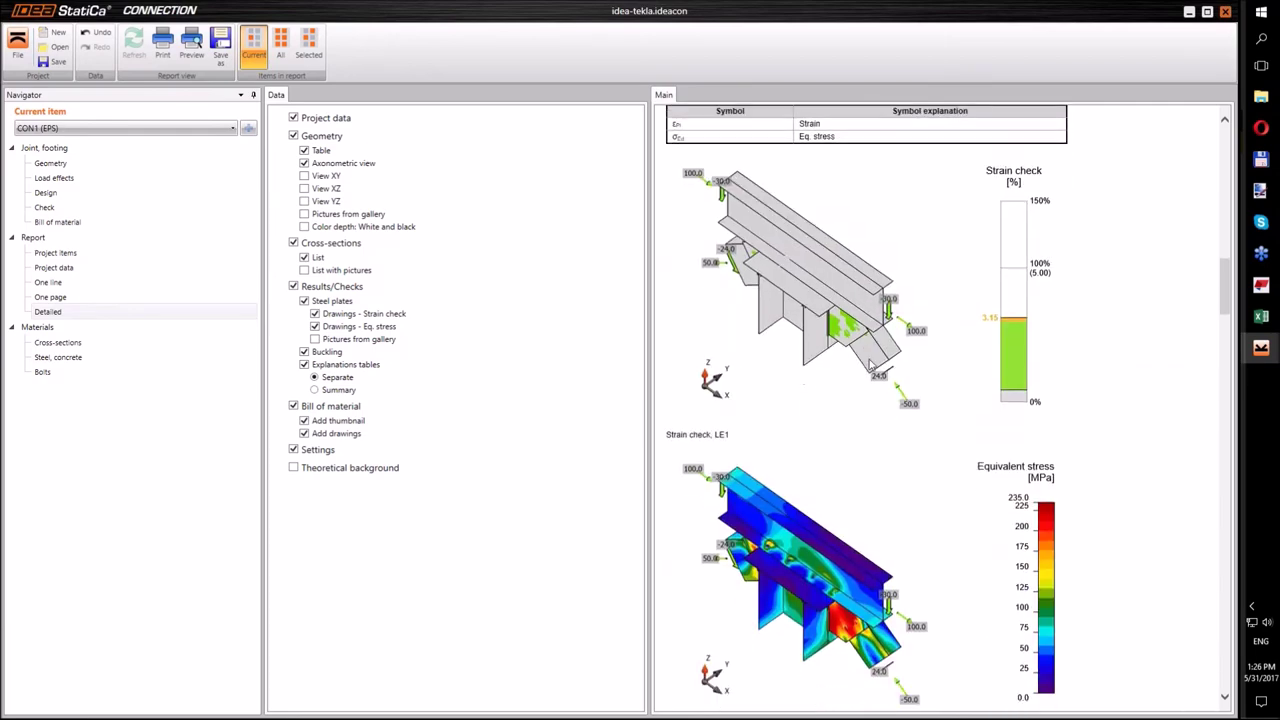
{"action": "scroll", "coordinate": [869, 365], "scroll_direction": "down", "scroll_amount": 20}
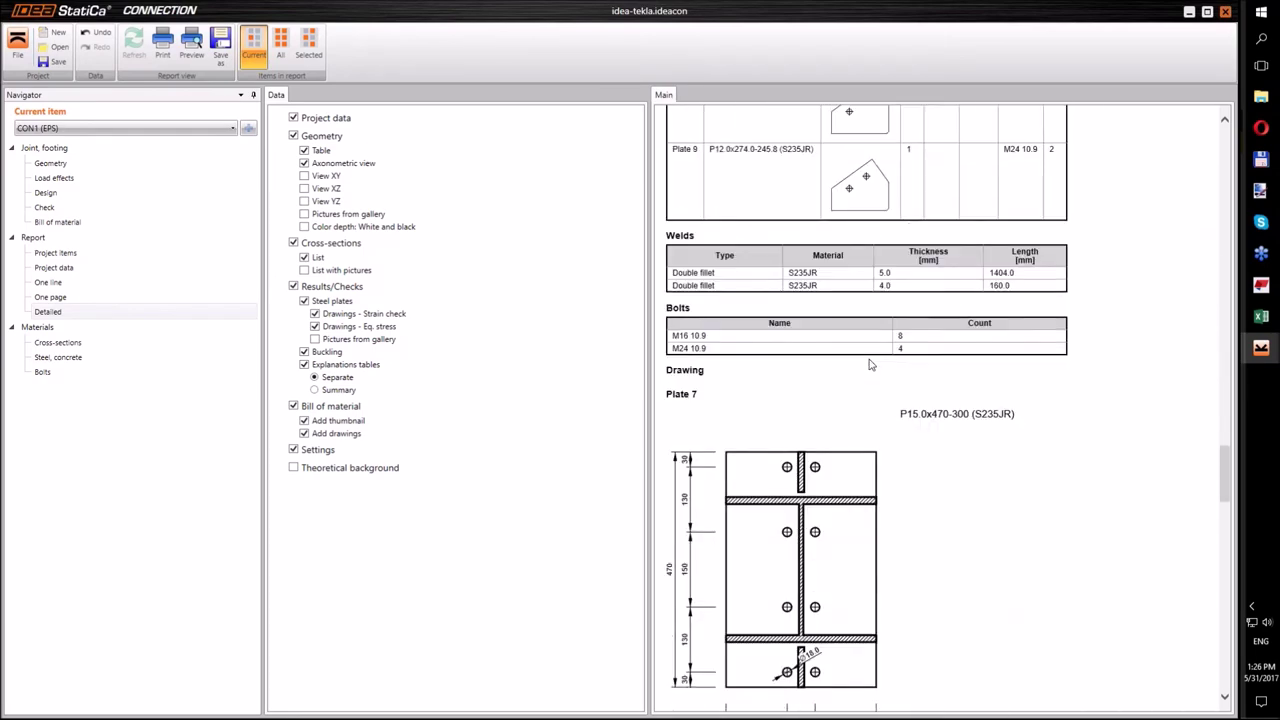
{"action": "scroll", "coordinate": [869, 365], "scroll_direction": "down", "scroll_amount": 10}
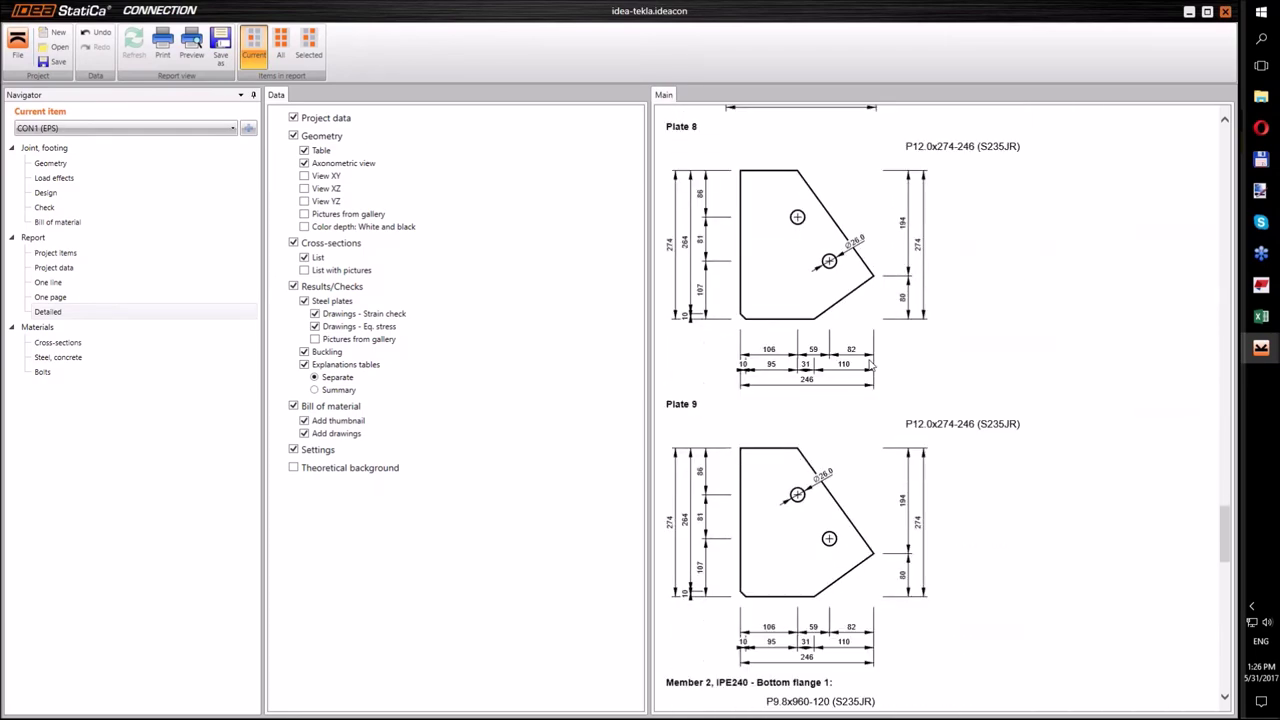
{"action": "scroll", "coordinate": [870, 365], "scroll_direction": "down", "scroll_amount": 1}
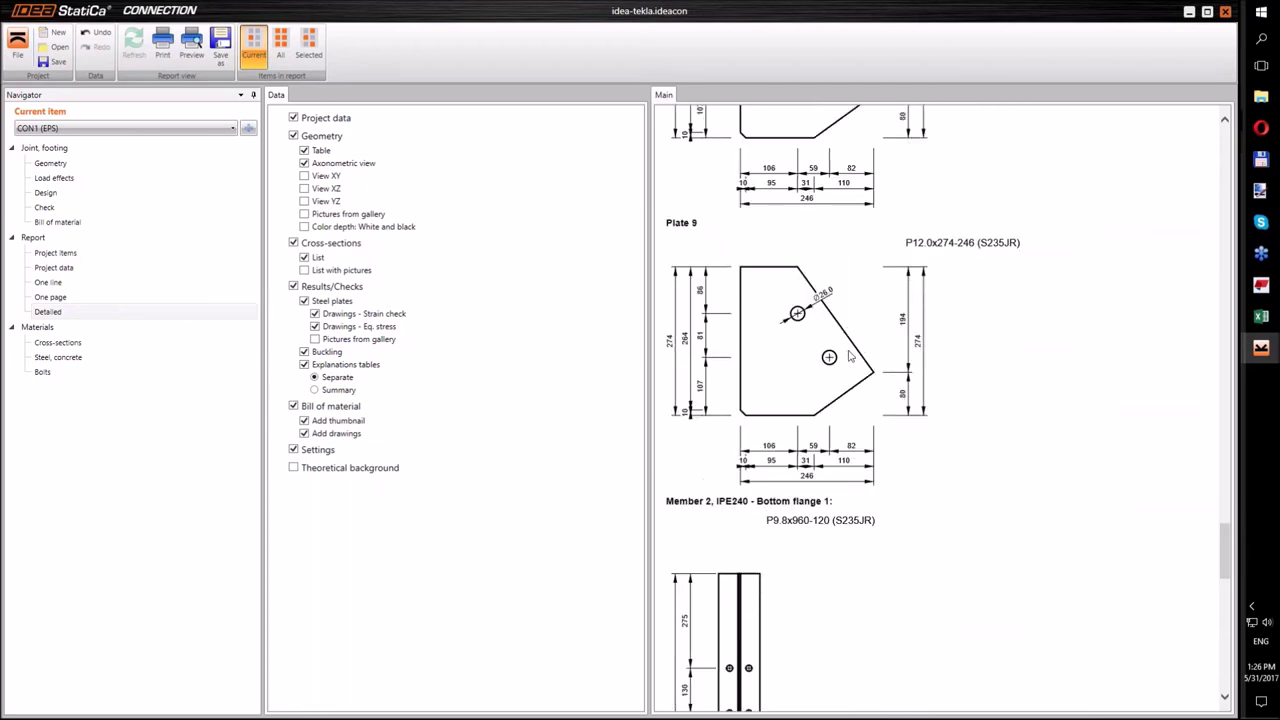
{"action": "scroll", "coordinate": [849, 356], "scroll_direction": "up", "scroll_amount": 6}
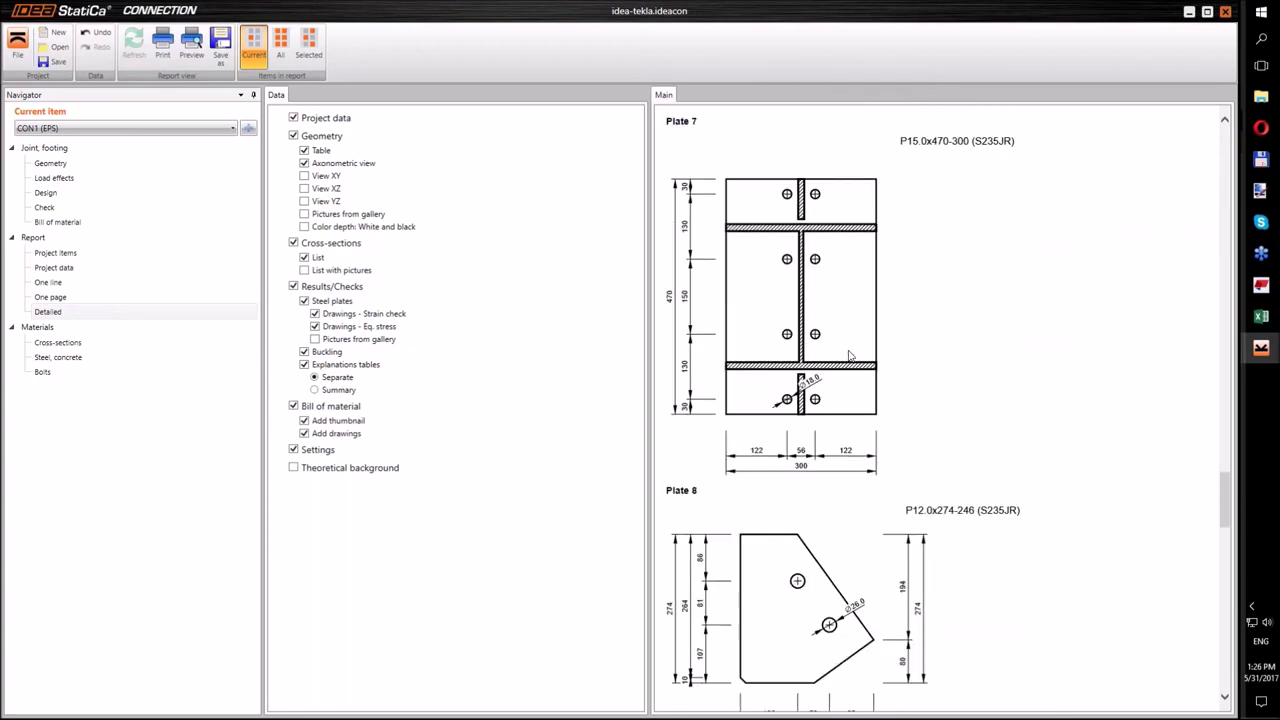
{"action": "scroll", "coordinate": [849, 356], "scroll_direction": "up", "scroll_amount": 2}
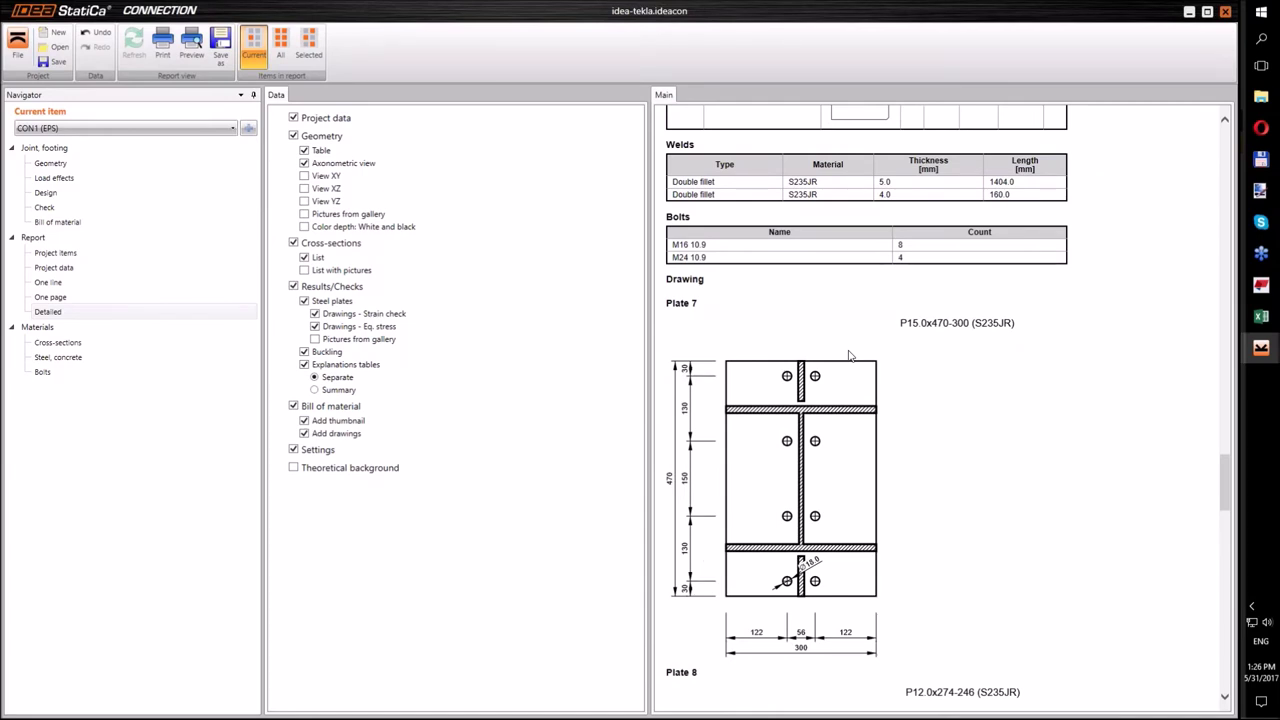
{"action": "scroll", "coordinate": [849, 356], "scroll_direction": "up", "scroll_amount": 1}
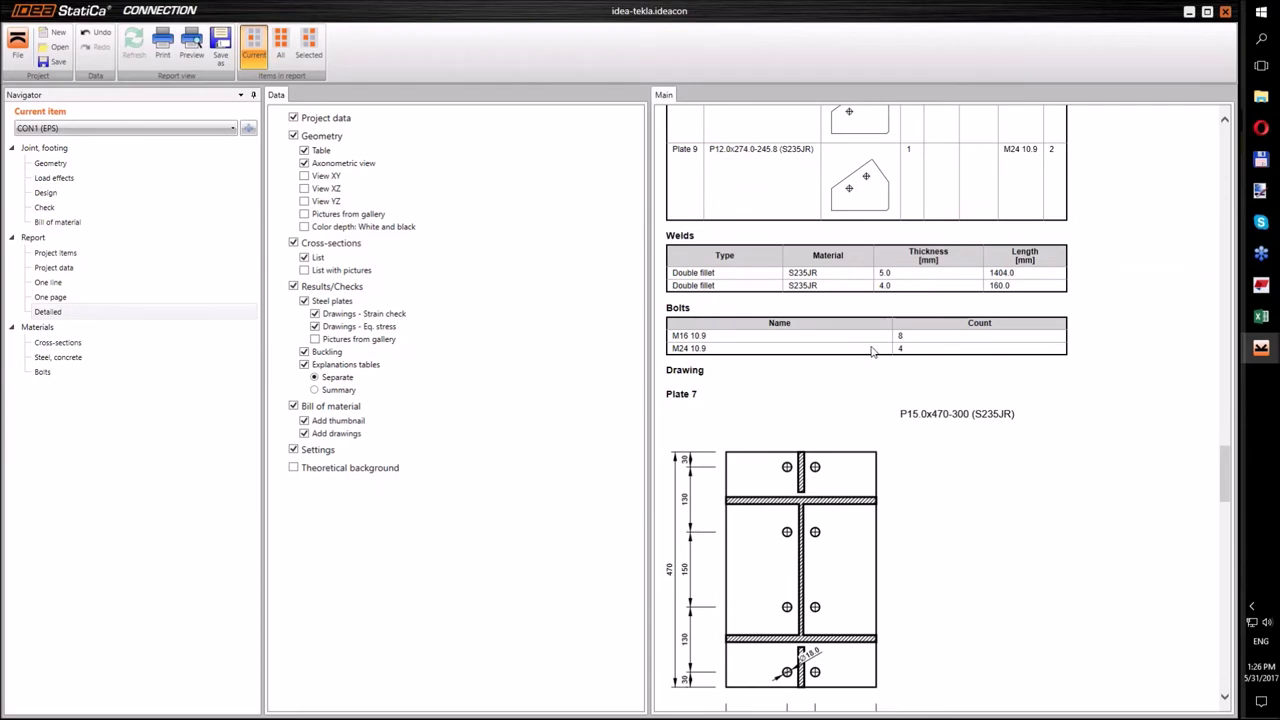